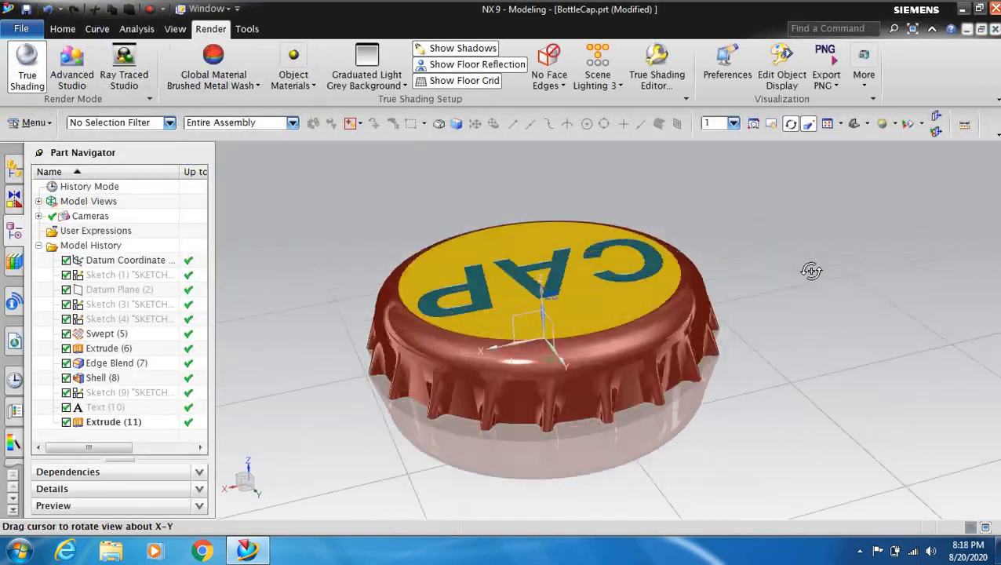
Step: Create a millimetre Model part named BottleCap.prt in the E:\NX Files folder
{"action": "mouse_move", "coordinate": [809, 266]}
{"action": "middle_mouse_down"}
{"action": "mouse_move", "coordinate": [775, 280]}
{"action": "mouse_move", "coordinate": [715, 268]}
{"action": "mouse_move", "coordinate": [654, 334]}
{"action": "mouse_move", "coordinate": [620, 337]}
{"action": "mouse_move", "coordinate": [658, 342]}
{"action": "mouse_move", "coordinate": [687, 279]}
{"action": "mouse_move", "coordinate": [749, 274]}
{"action": "mouse_move", "coordinate": [749, 237]}
{"action": "mouse_move", "coordinate": [710, 208]}
{"action": "mouse_move", "coordinate": [706, 160]}
{"action": "mouse_move", "coordinate": [724, 166]}
{"action": "mouse_move", "coordinate": [774, 318]}
{"action": "mouse_move", "coordinate": [755, 328]}
{"action": "mouse_move", "coordinate": [777, 328]}
{"action": "mouse_move", "coordinate": [776, 302]}
{"action": "mouse_move", "coordinate": [630, 335]}
{"action": "mouse_move", "coordinate": [639, 360]}
{"action": "mouse_move", "coordinate": [648, 328]}
{"action": "mouse_move", "coordinate": [733, 335]}
{"action": "mouse_move", "coordinate": [737, 353]}
{"action": "middle_mouse_up"}
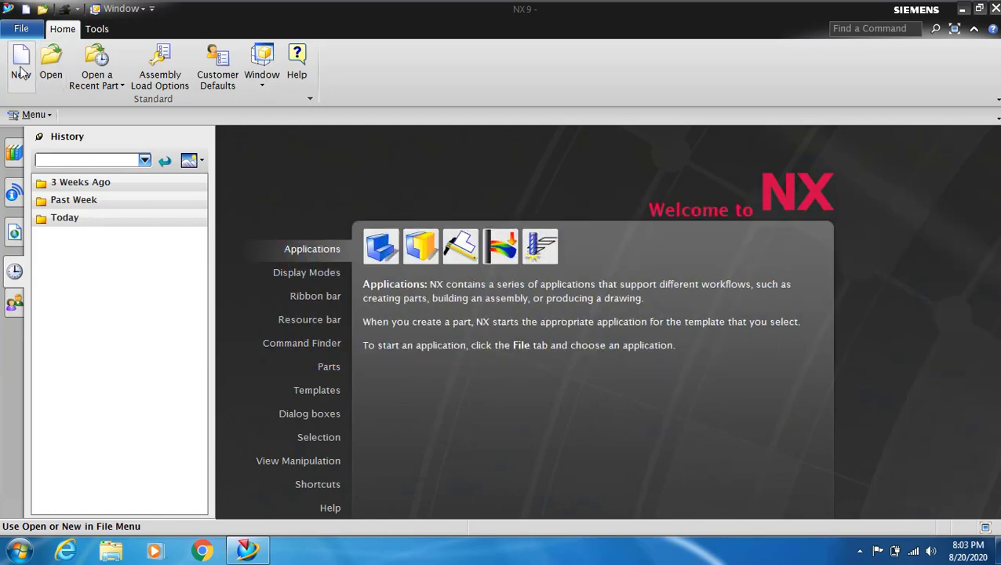
{"action": "left_click", "coordinate": [22, 70]}
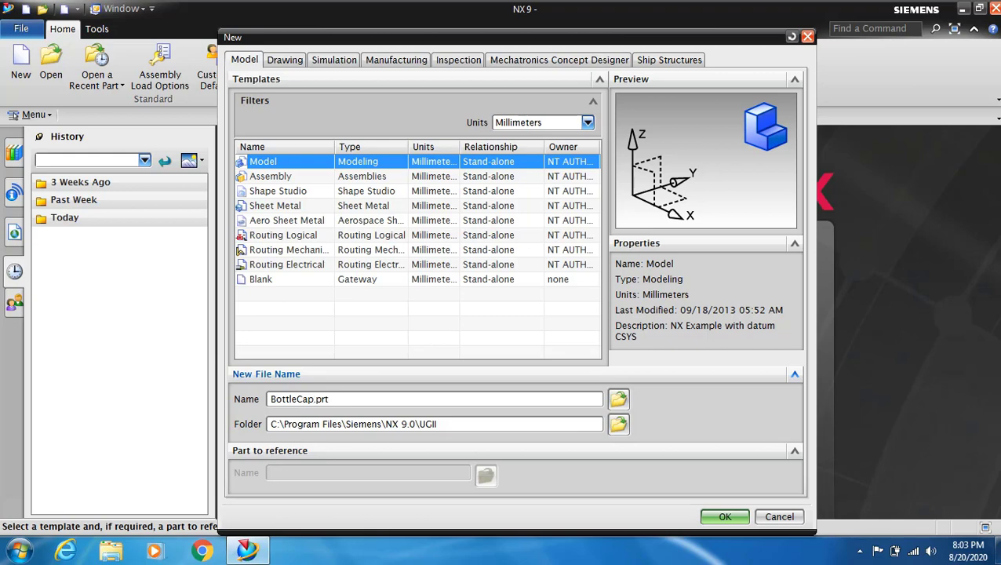
{"action": "left_click", "coordinate": [618, 425]}
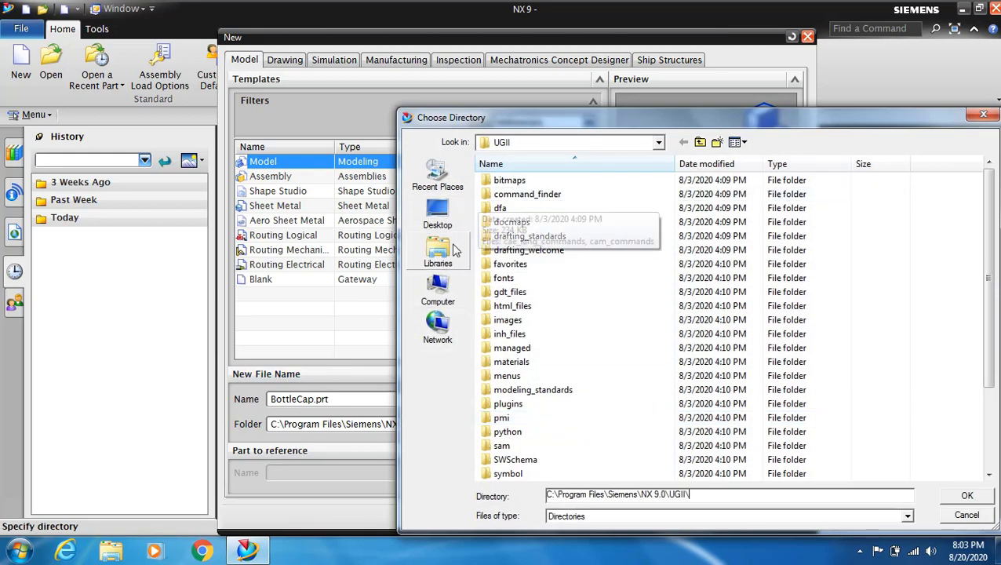
{"action": "left_click", "coordinate": [441, 294]}
{"action": "double_click", "coordinate": [907, 182]}
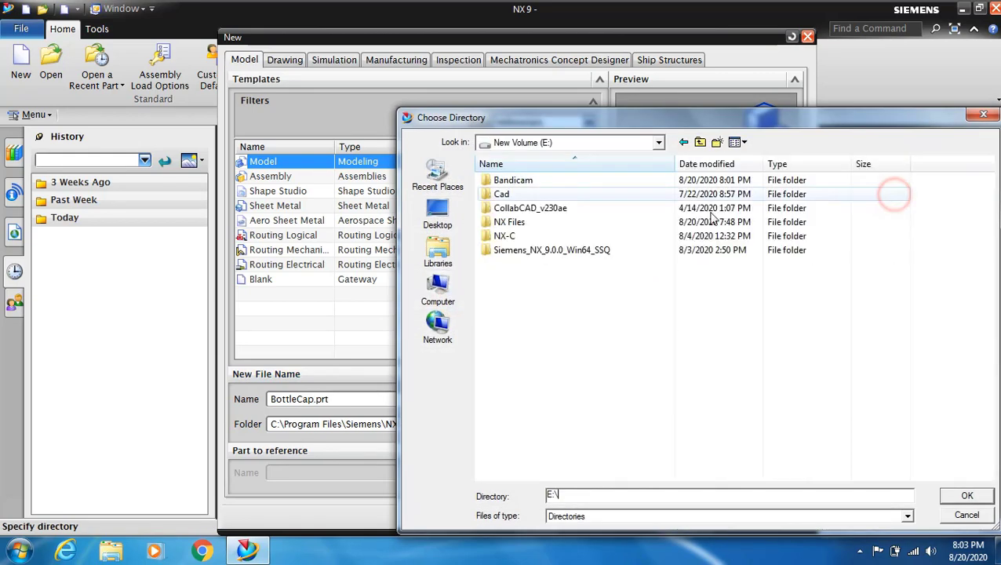
{"action": "double_click", "coordinate": [517, 225]}
{"action": "left_click", "coordinate": [966, 495]}
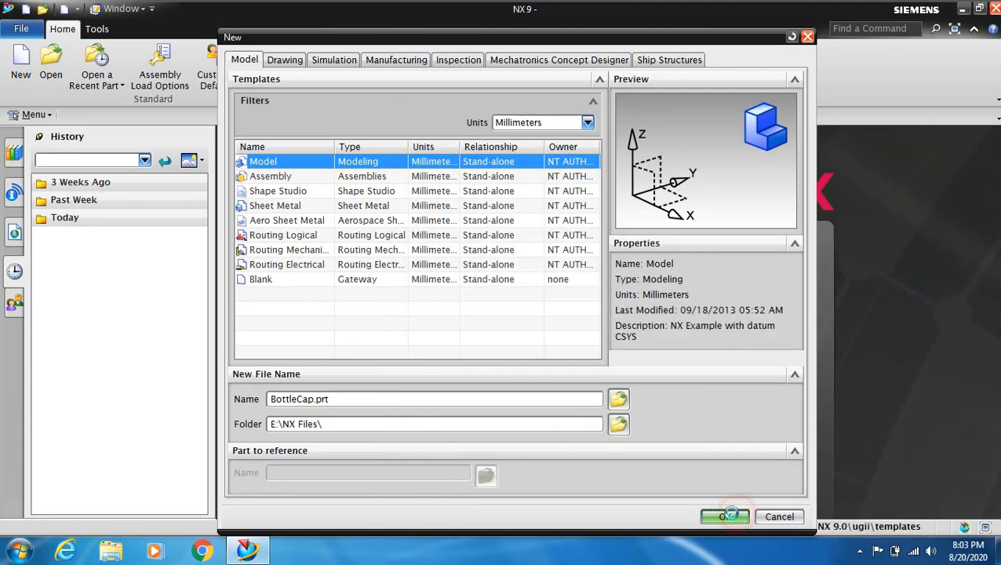
{"action": "left_click", "coordinate": [726, 516]}
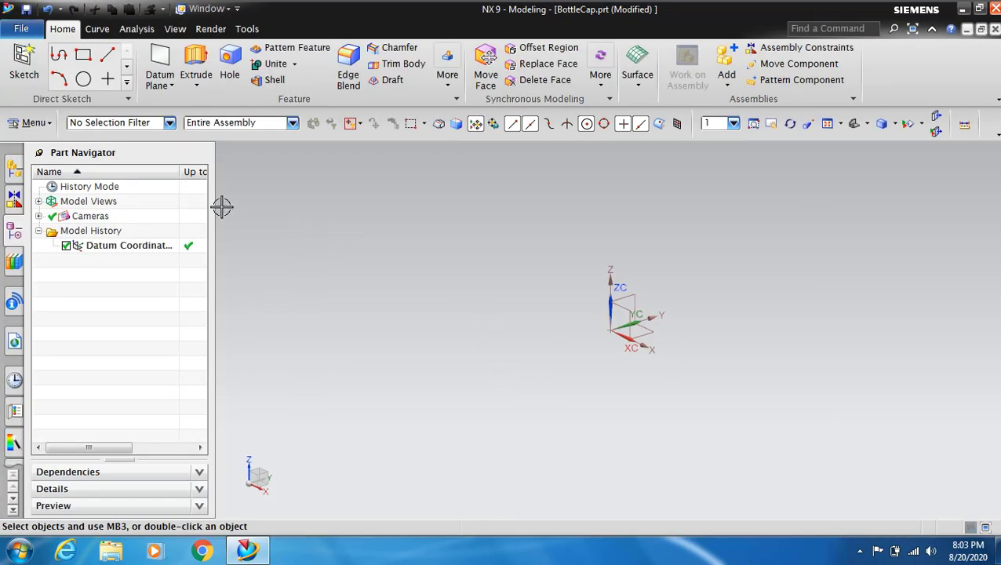
Step: Start a sketch on the XY plane and draw a 25.7 diameter circle at the origin
{"action": "left_click", "coordinate": [24, 74]}
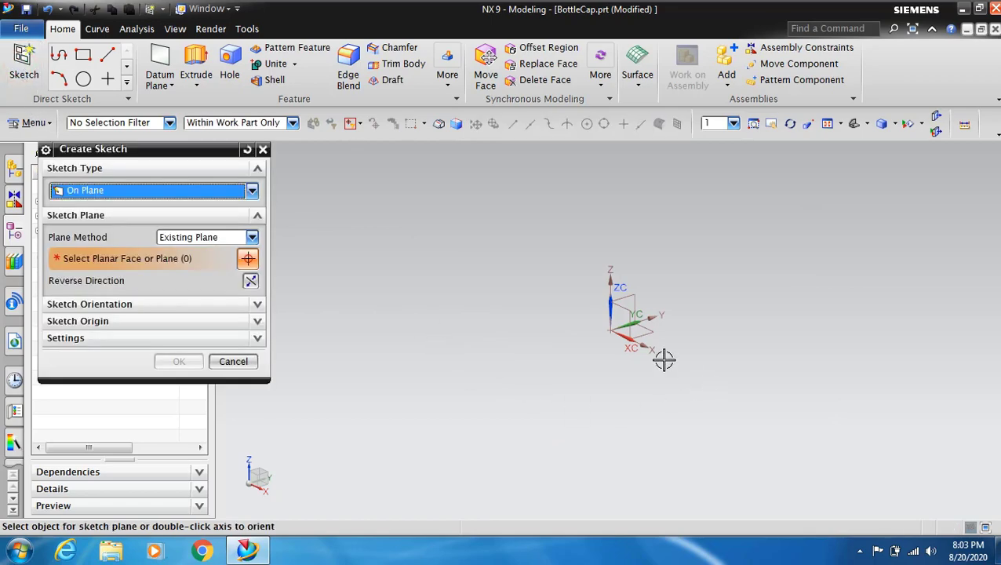
{"action": "left_click", "coordinate": [642, 335]}
{"action": "left_click", "coordinate": [179, 361]}
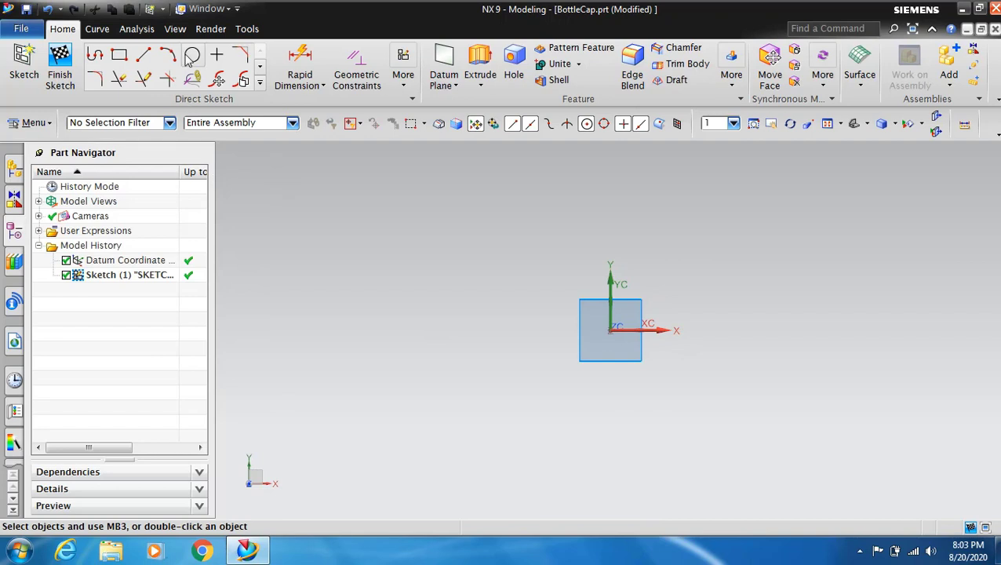
{"action": "left_click", "coordinate": [192, 56]}
{"action": "left_click", "coordinate": [611, 323]}
{"action": "type", "text": "25.68"}
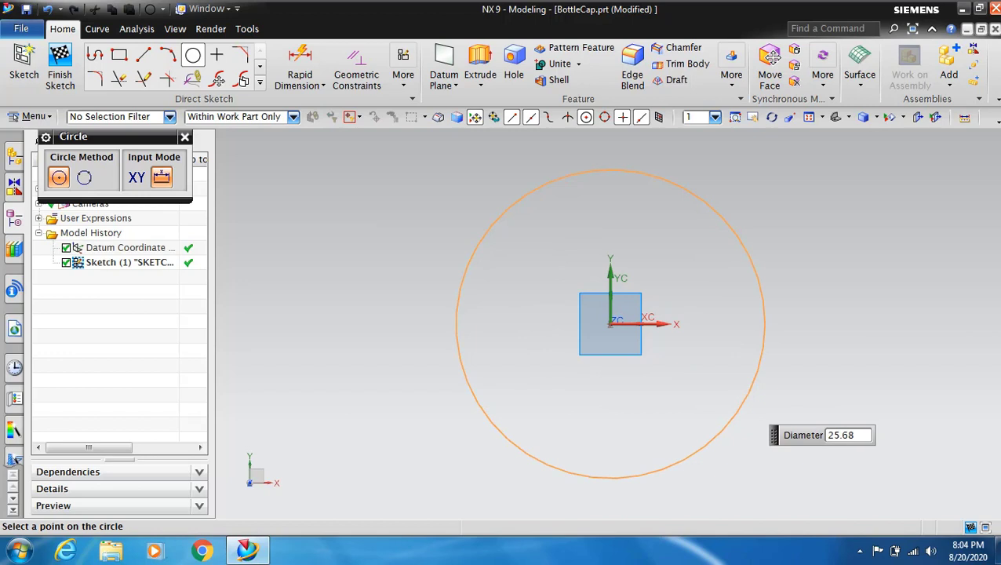
{"action": "key", "text": "Return"}
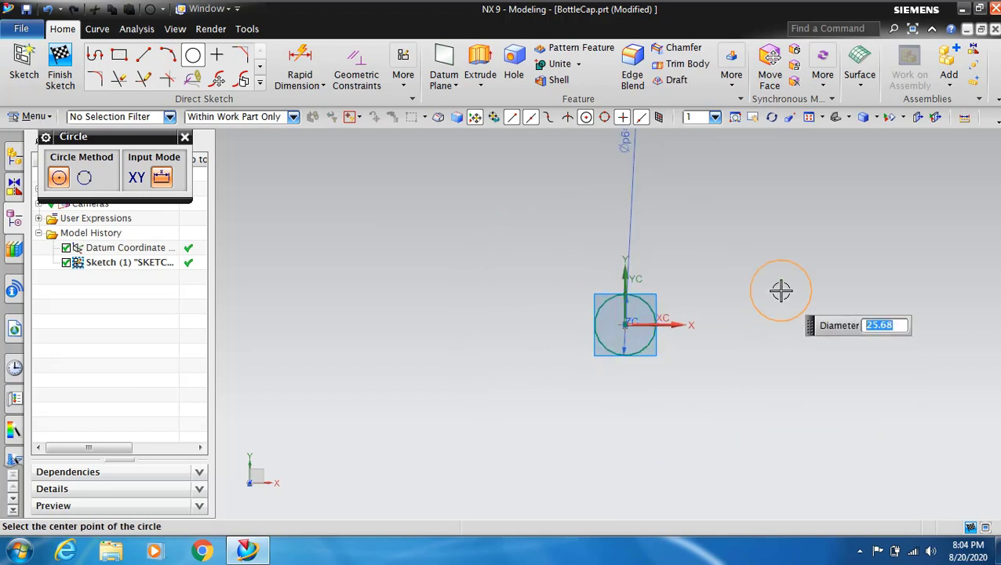
Step: Add a 0.8 diameter circle at (0, 13.6) and tidy the diameter labels
{"action": "scroll", "coordinate": [730, 271], "scroll_direction": "up", "scroll_amount": 3}
{"action": "type", "text": "13.58"}
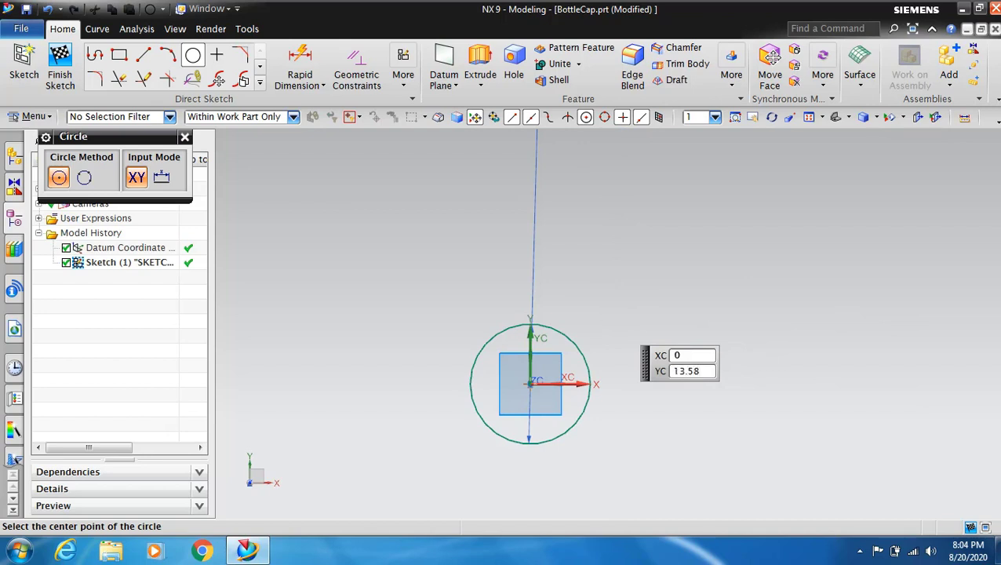
{"action": "left_click", "coordinate": [616, 320]}
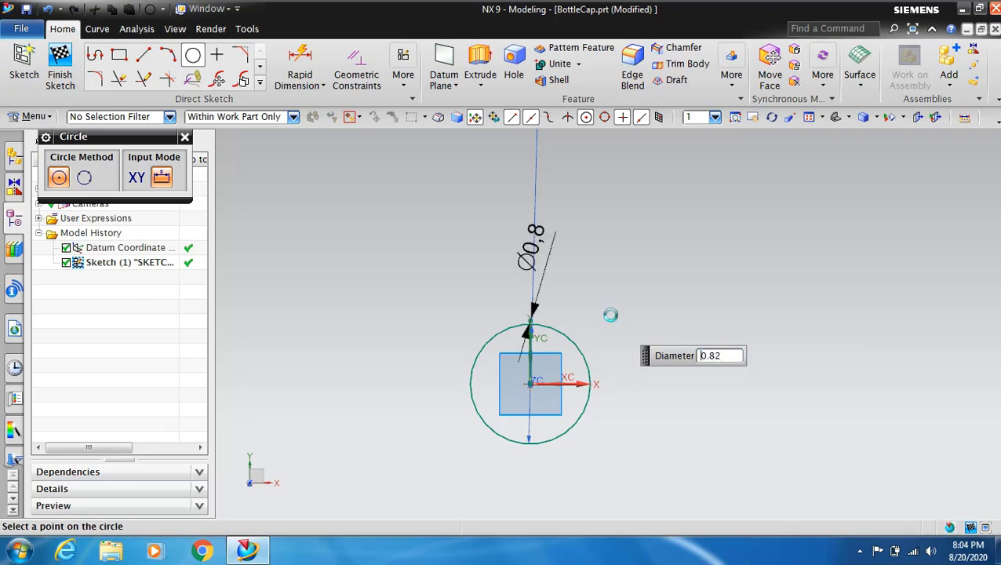
{"action": "key", "text": "Return"}
{"action": "scroll", "coordinate": [584, 345], "scroll_direction": "up", "scroll_amount": 3}
{"action": "scroll", "coordinate": [524, 314], "scroll_direction": "up", "scroll_amount": 3}
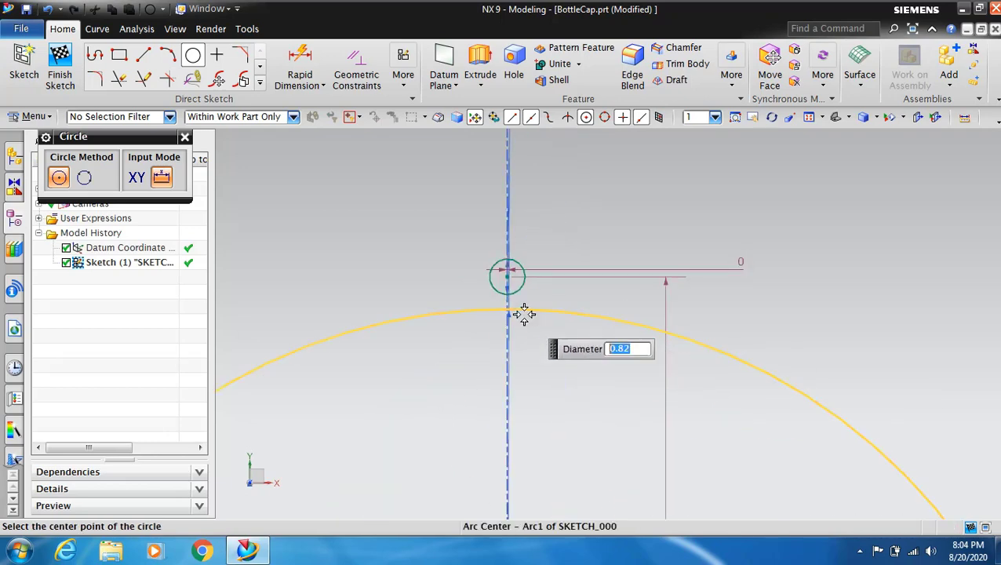
{"action": "scroll", "coordinate": [514, 312], "scroll_direction": "down", "scroll_amount": 1}
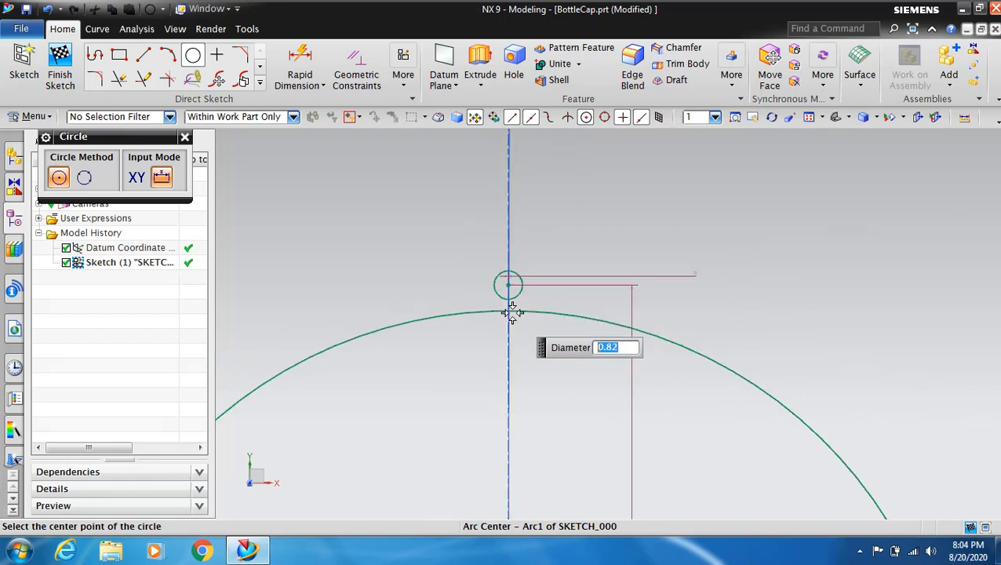
{"action": "scroll", "coordinate": [518, 329], "scroll_direction": "down", "scroll_amount": 5}
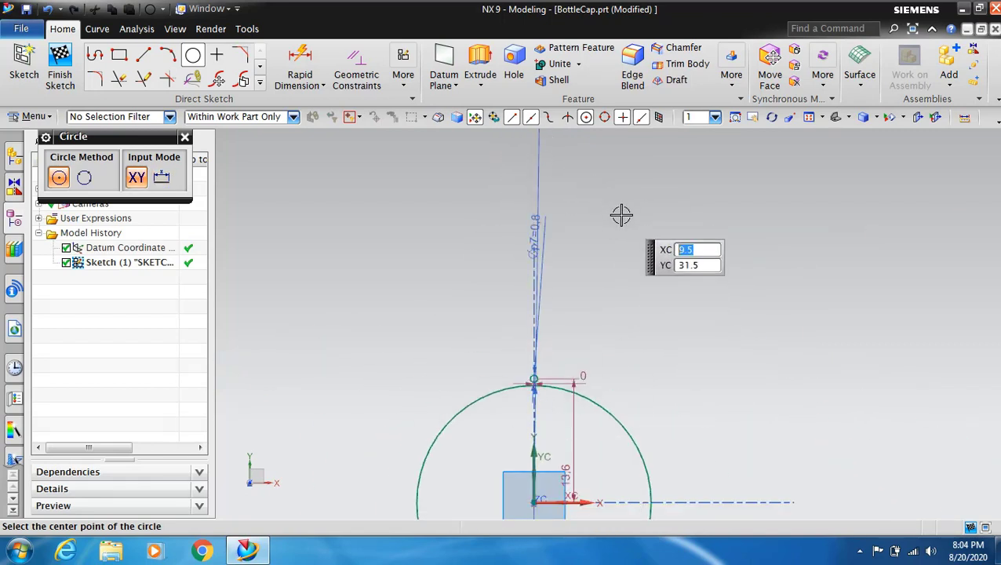
{"action": "key", "text": "Escape"}
{"action": "mouse_move", "coordinate": [545, 167]}
{"action": "left_mouse_down"}
{"action": "mouse_move", "coordinate": [544, 239]}
{"action": "mouse_move", "coordinate": [590, 270]}
{"action": "mouse_move", "coordinate": [591, 296]}
{"action": "left_mouse_up"}
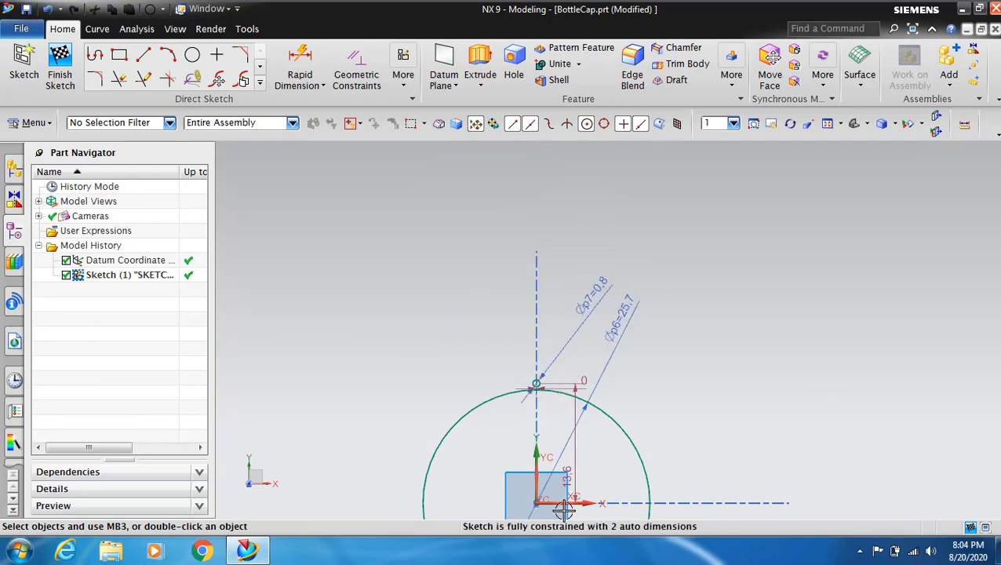
{"action": "middle_click_drag", "start_coordinate": [529, 442], "coordinate": [533, 340], "text": "shift"}
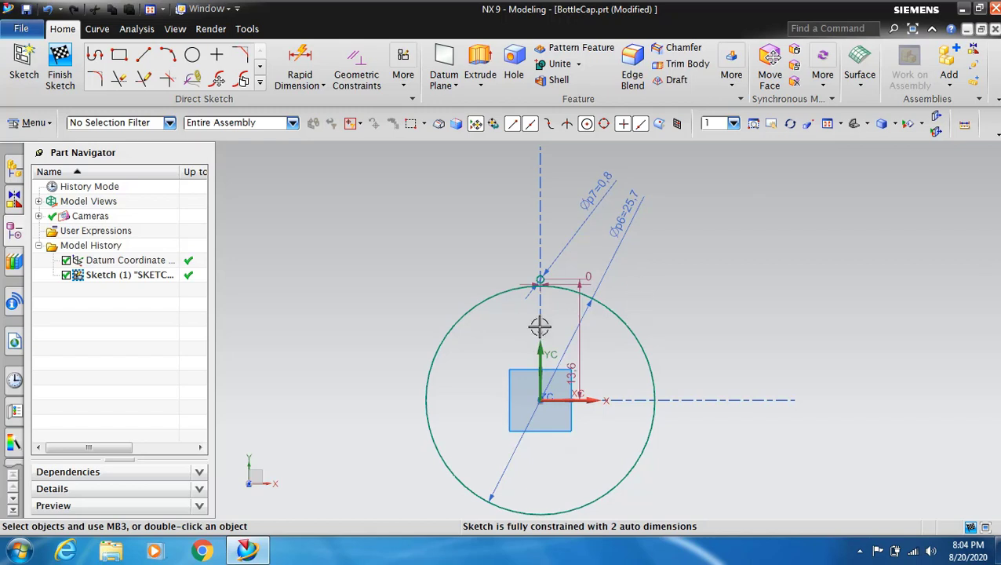
Step: Draw a 21-long horizontal line and a vertical line from the sketch origin
{"action": "left_click", "coordinate": [143, 53]}
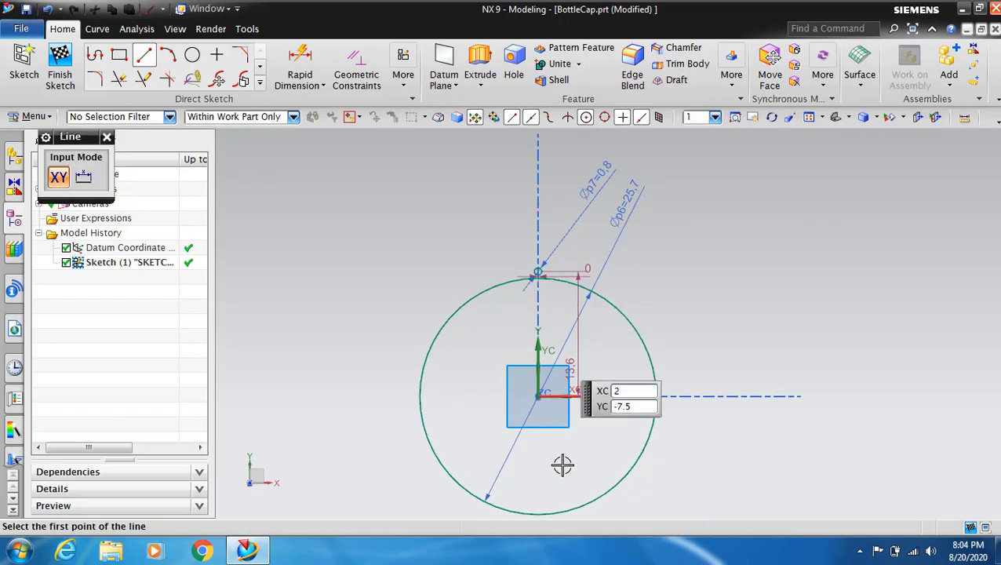
{"action": "left_click", "coordinate": [538, 396]}
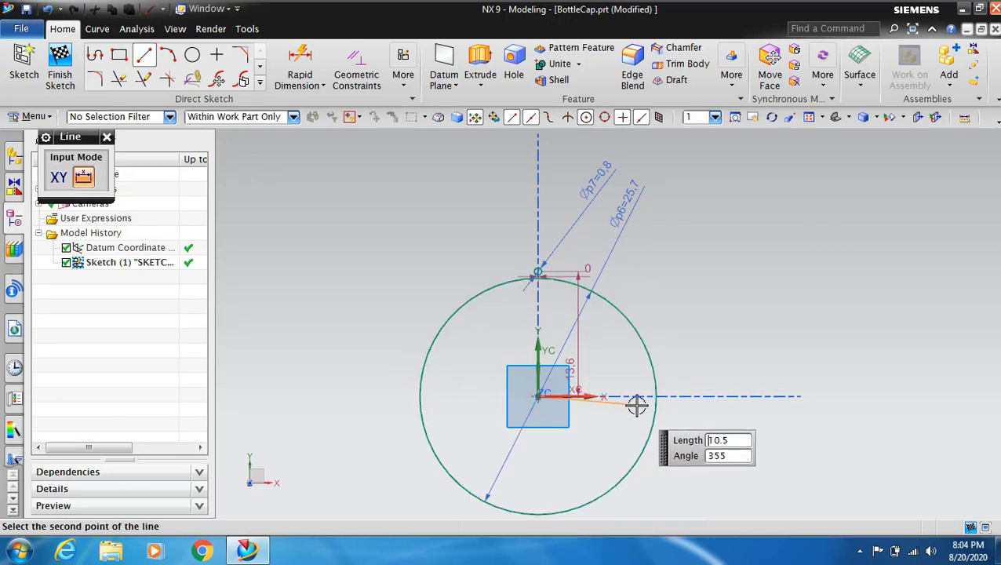
{"action": "left_click", "coordinate": [730, 396]}
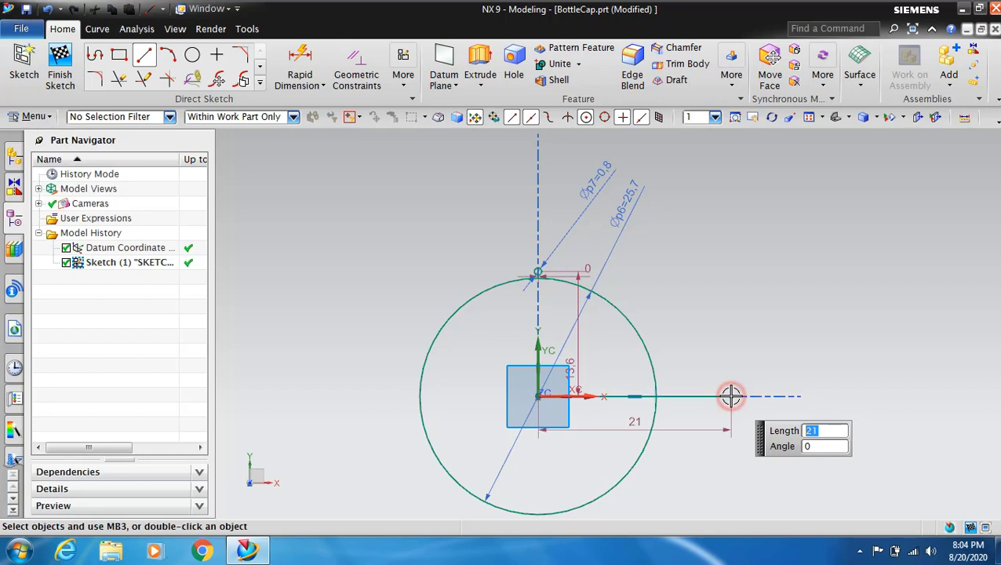
{"action": "left_click", "coordinate": [538, 396]}
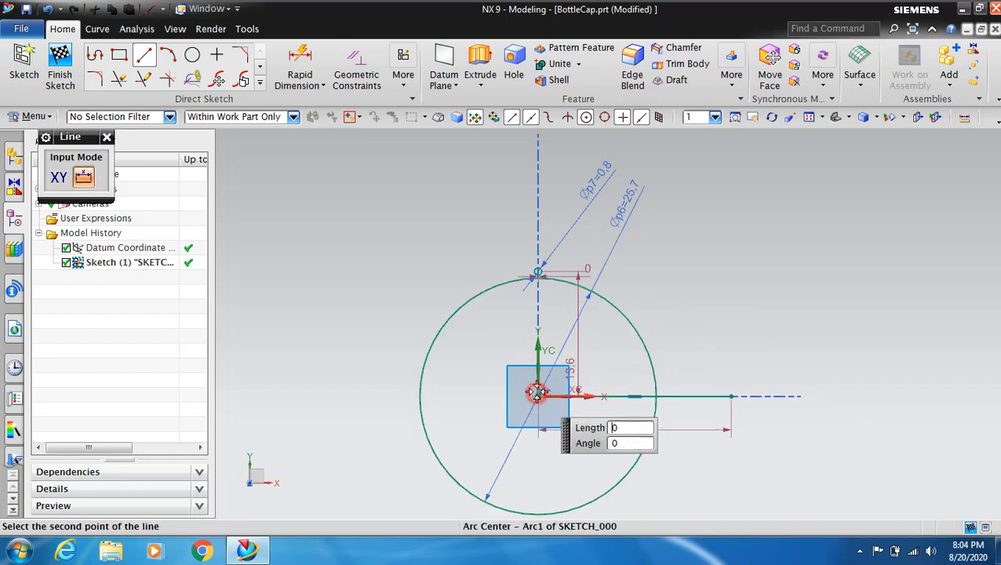
{"action": "left_click", "coordinate": [538, 167]}
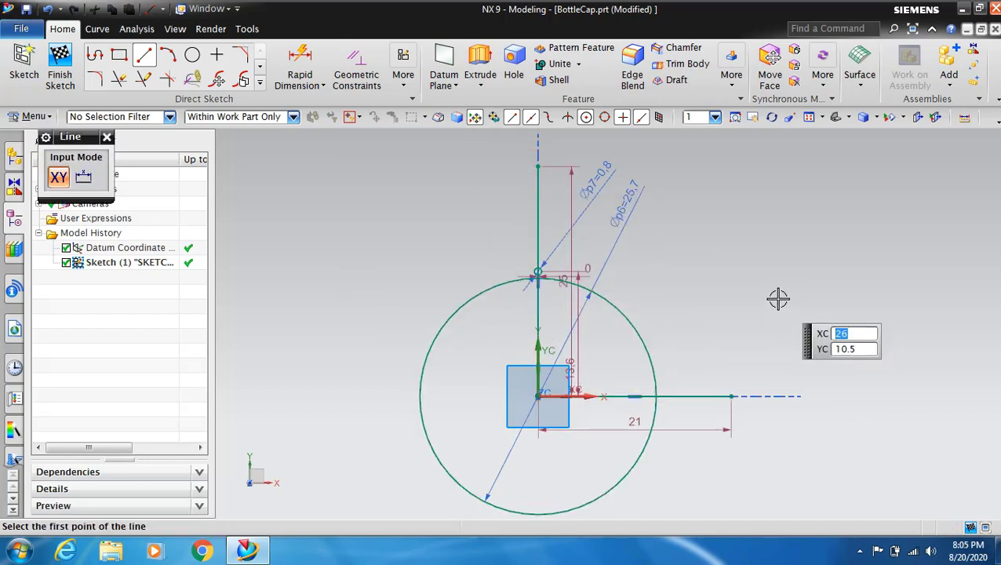
{"action": "key", "text": "Escape"}
Step: Draw a 0.78-radius arc linking the small circle to the large circle's rim
{"action": "scroll", "coordinate": [536, 286], "scroll_direction": "up", "scroll_amount": 3}
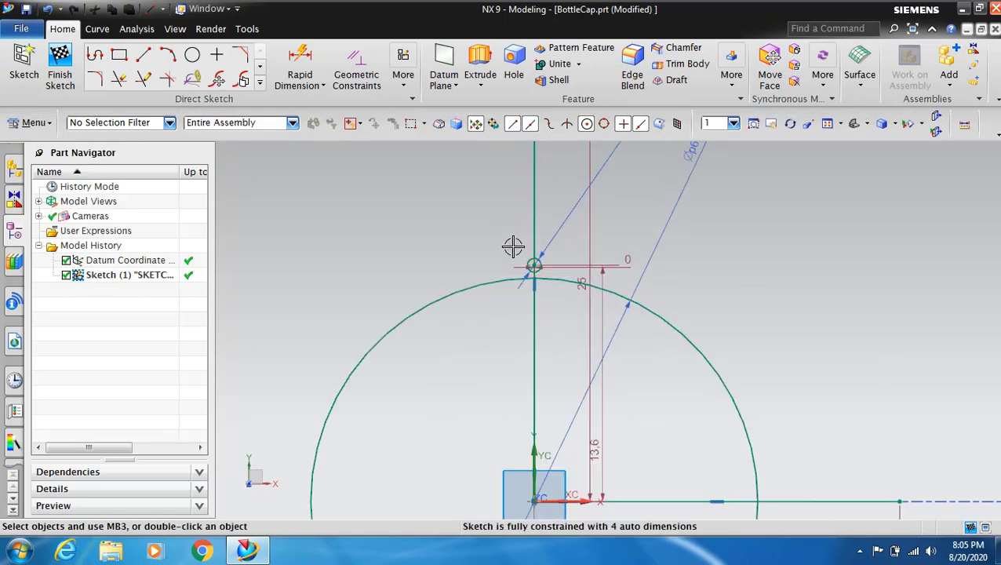
{"action": "scroll", "coordinate": [513, 245], "scroll_direction": "up", "scroll_amount": 3}
{"action": "scroll", "coordinate": [483, 264], "scroll_direction": "up", "scroll_amount": 3}
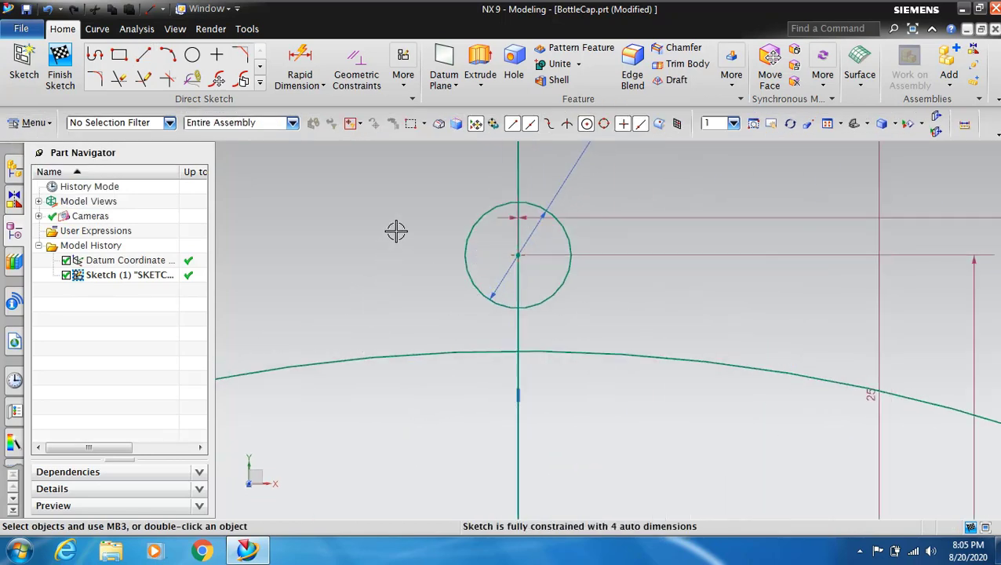
{"action": "left_click", "coordinate": [168, 55]}
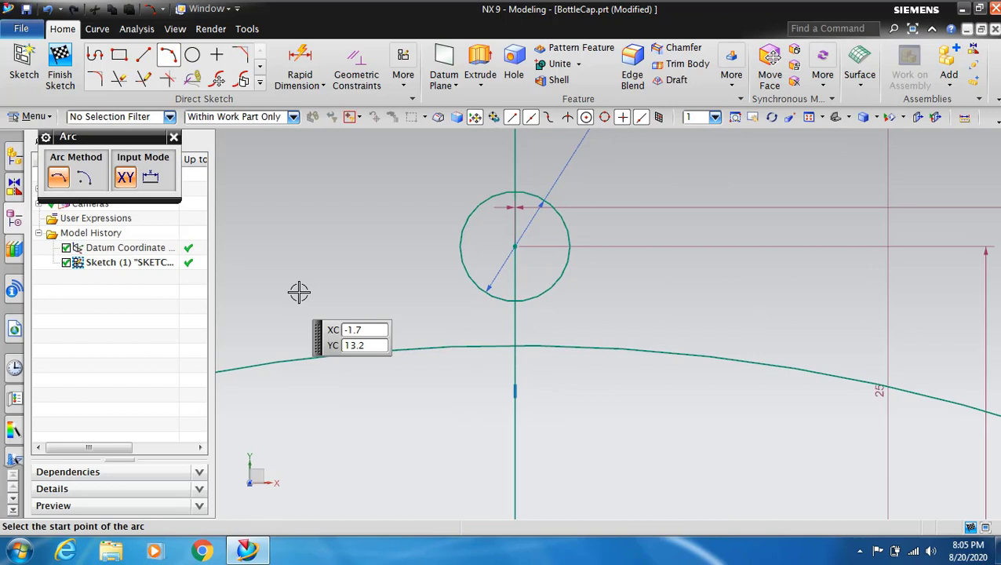
{"action": "left_click", "coordinate": [460, 253]}
{"action": "left_click", "coordinate": [414, 345]}
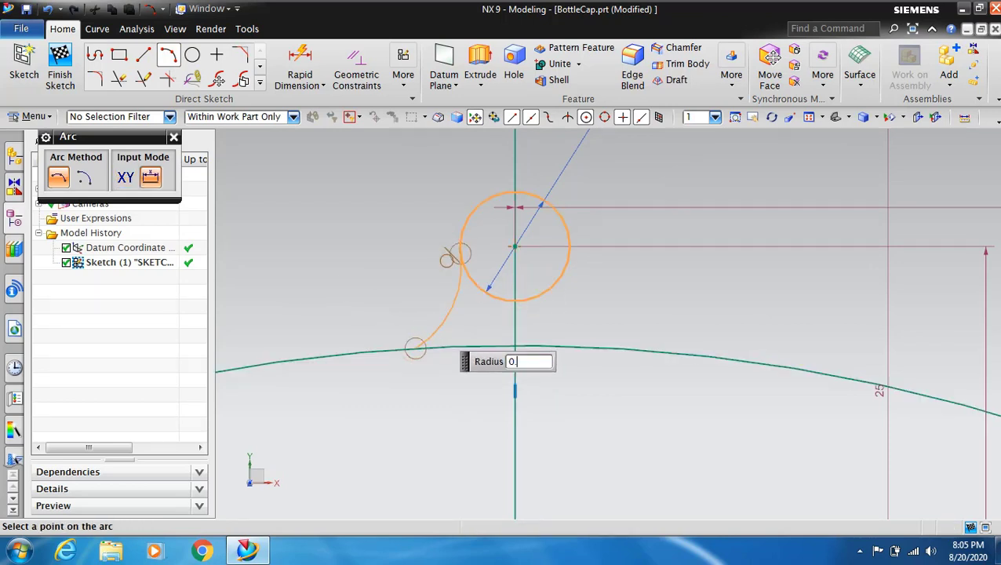
{"action": "left_click", "coordinate": [436, 327]}
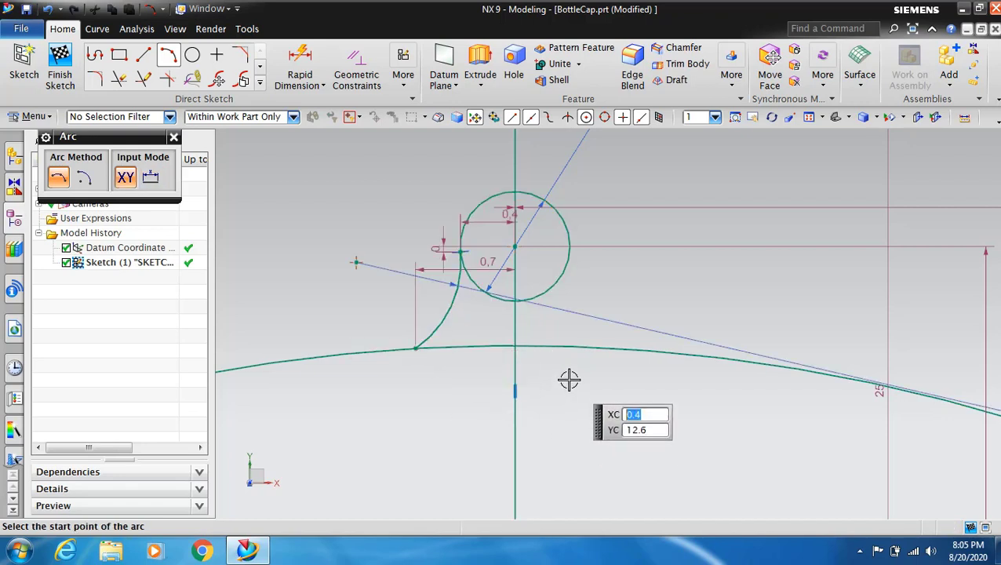
{"action": "key", "text": "Escape"}
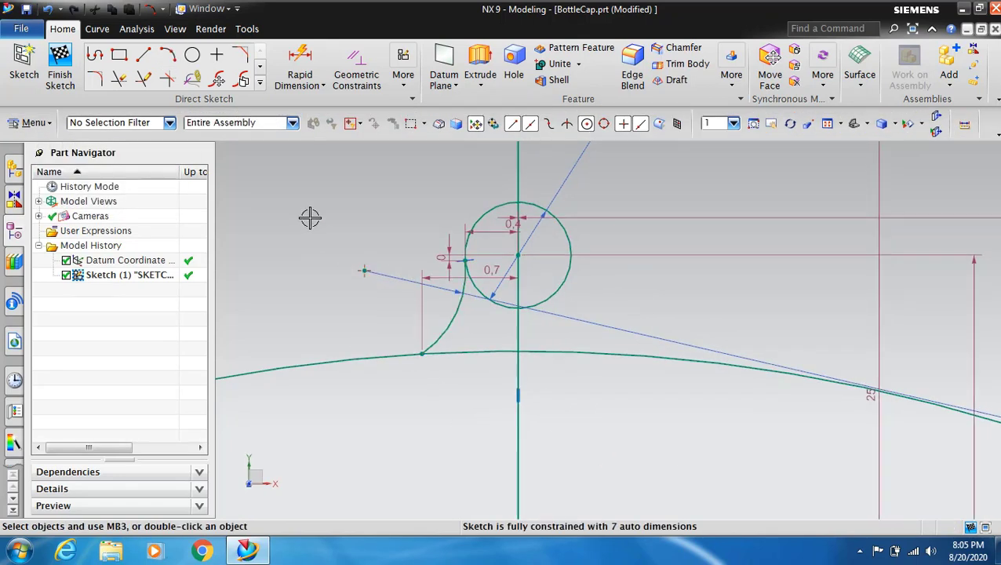
{"action": "left_click", "coordinate": [260, 66]}
{"action": "left_click", "coordinate": [259, 69]}
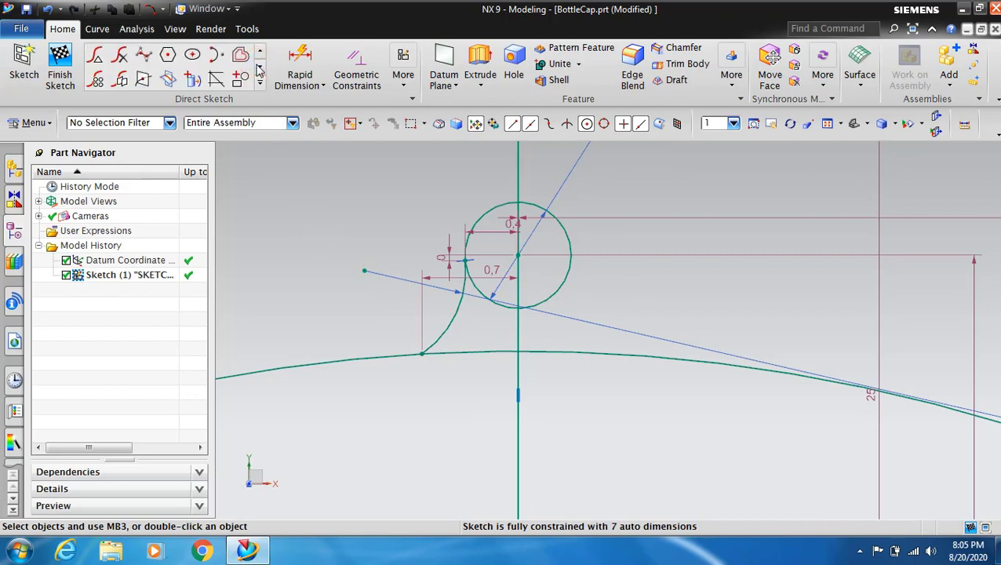
Step: Mirror the flank arc across the vertical line
{"action": "left_click", "coordinate": [121, 80]}
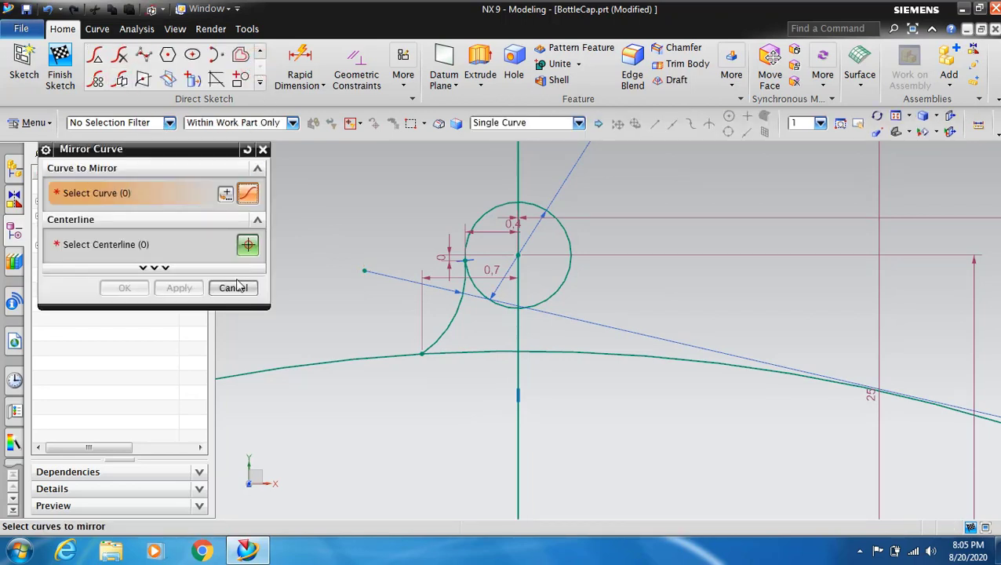
{"action": "left_click", "coordinate": [450, 326]}
{"action": "left_click", "coordinate": [106, 247]}
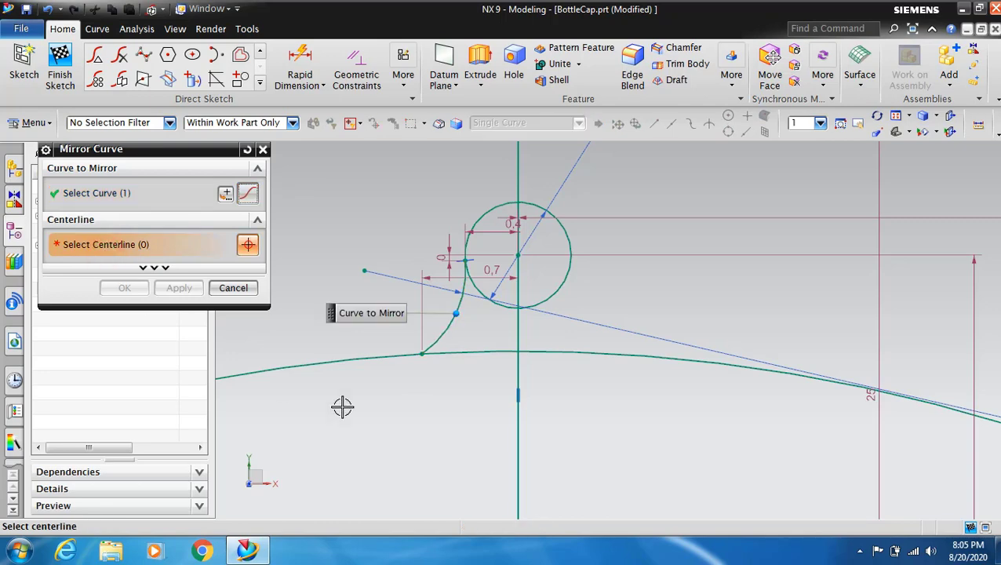
{"action": "left_click", "coordinate": [521, 332]}
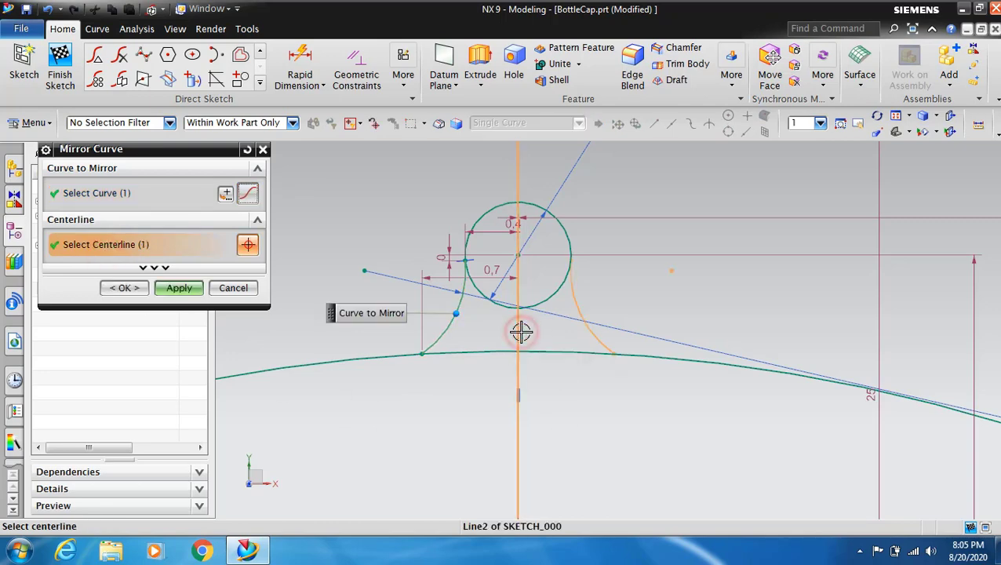
{"action": "left_click", "coordinate": [181, 288]}
{"action": "left_click", "coordinate": [234, 290]}
{"action": "scroll", "coordinate": [625, 401], "scroll_direction": "down", "scroll_amount": 2}
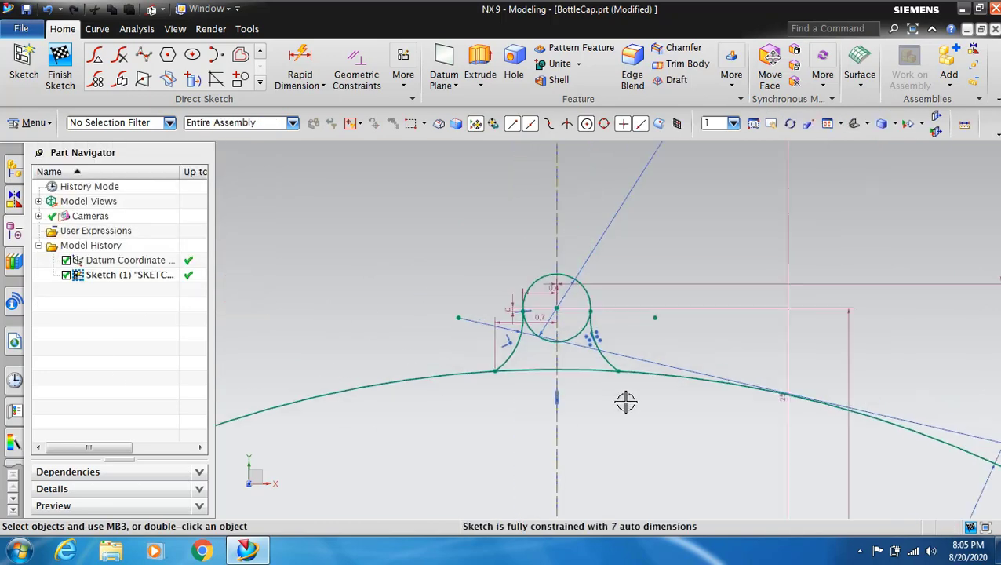
{"action": "scroll", "coordinate": [625, 401], "scroll_direction": "down", "scroll_amount": 2}
{"action": "scroll", "coordinate": [592, 381], "scroll_direction": "up", "scroll_amount": 2}
{"action": "scroll", "coordinate": [592, 382], "scroll_direction": "up", "scroll_amount": 1}
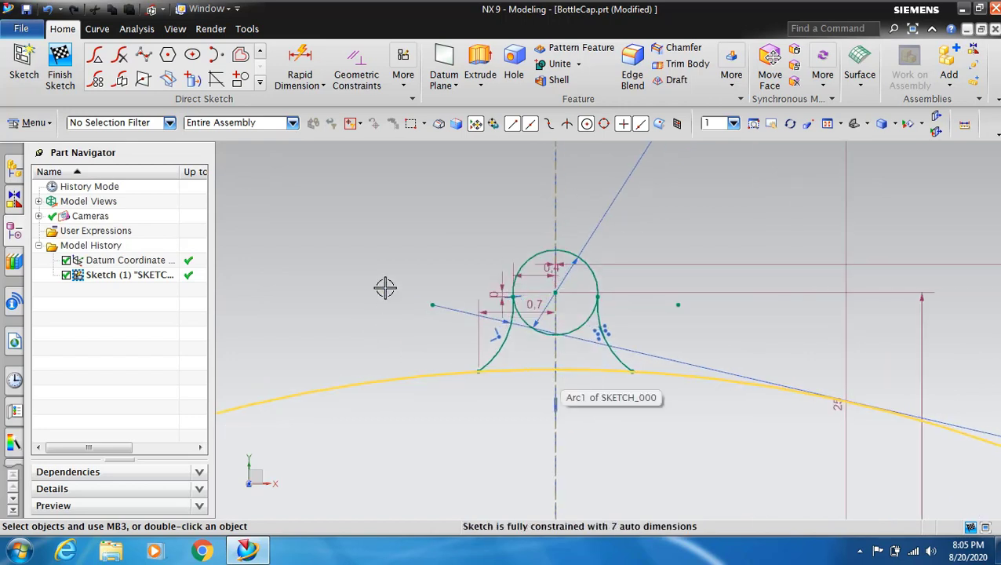
Step: Quick Trim the lower parts of the small circle, leaving a rounded bump
{"action": "left_click", "coordinate": [260, 53]}
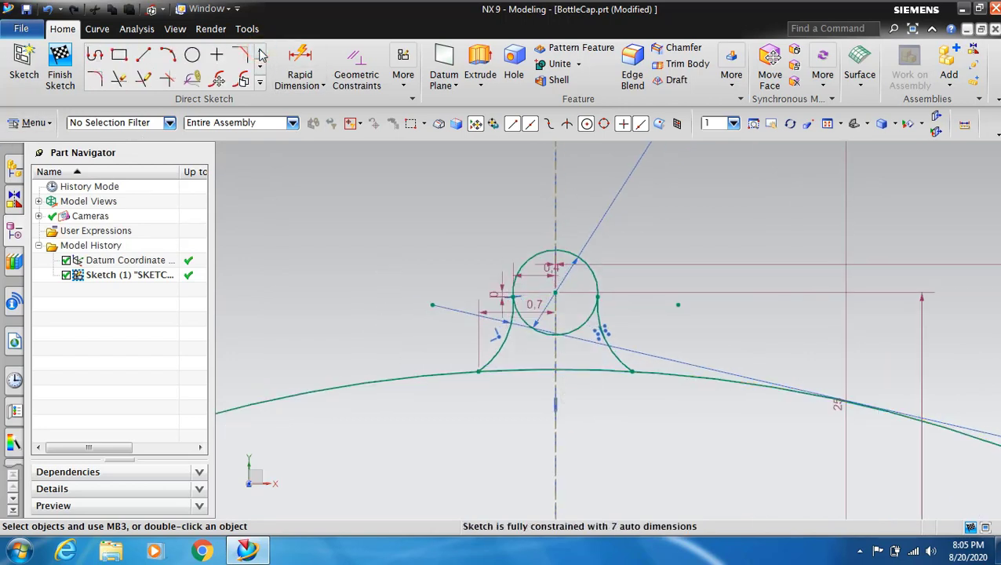
{"action": "left_click", "coordinate": [119, 79]}
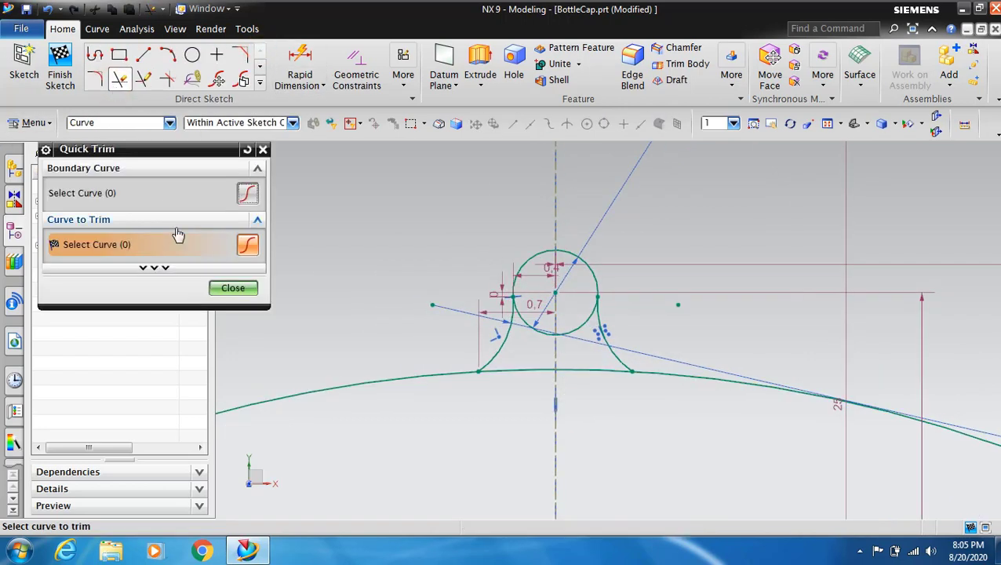
{"action": "left_click", "coordinate": [540, 337]}
{"action": "left_click", "coordinate": [575, 320]}
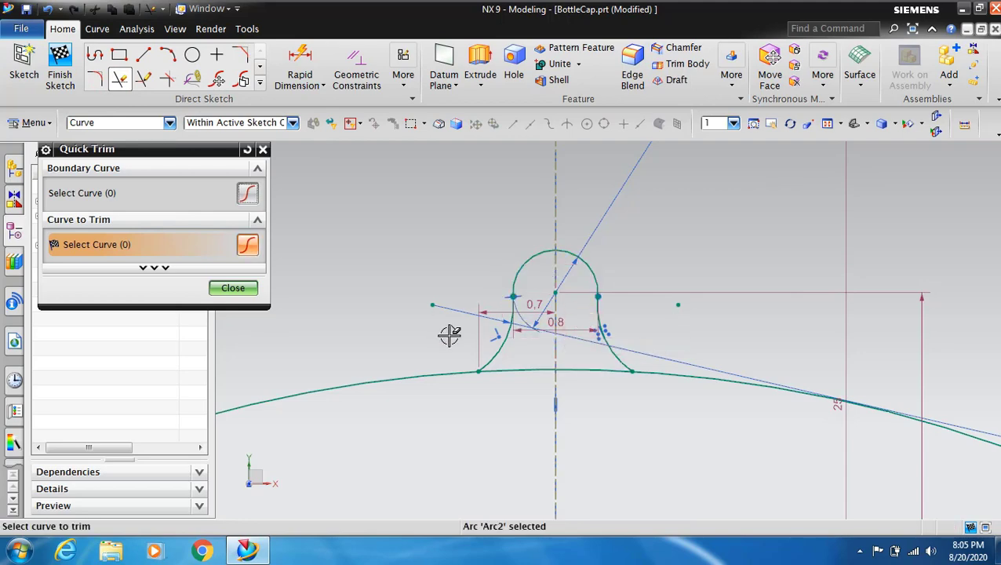
{"action": "left_click", "coordinate": [232, 288]}
{"action": "scroll", "coordinate": [469, 312], "scroll_direction": "down", "scroll_amount": 2}
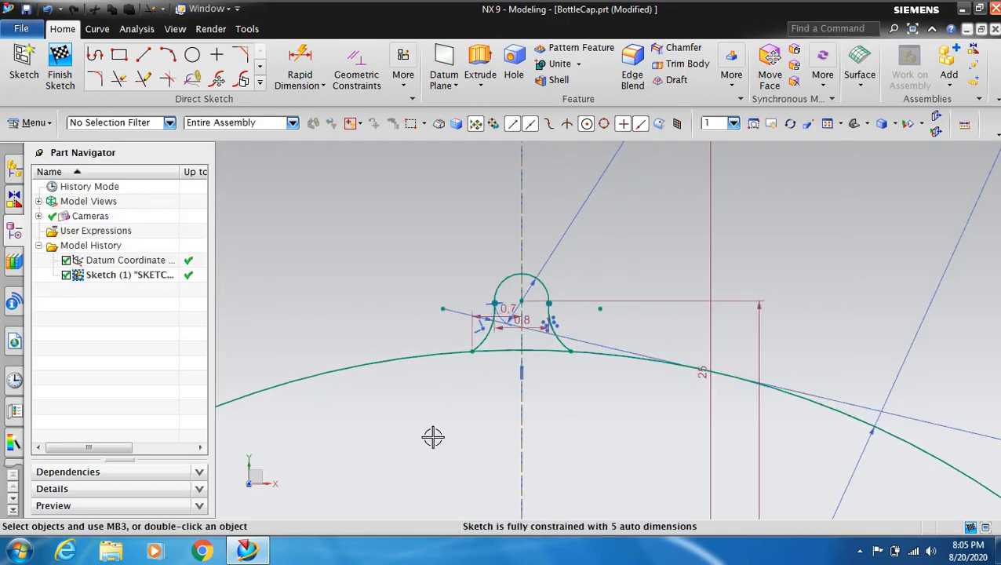
{"action": "scroll", "coordinate": [440, 406], "scroll_direction": "down", "scroll_amount": 2}
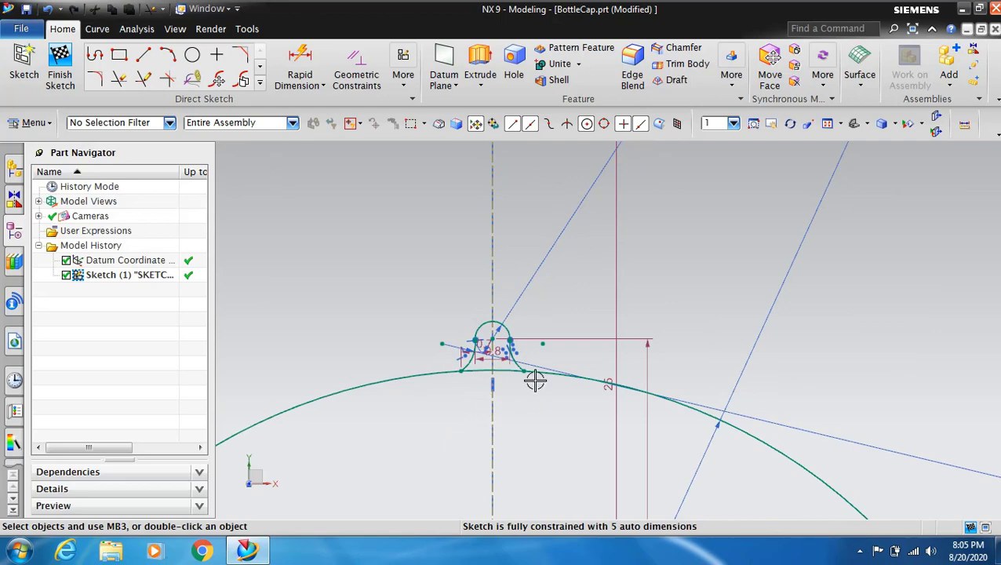
{"action": "scroll", "coordinate": [535, 380], "scroll_direction": "up", "scroll_amount": 3}
{"action": "scroll", "coordinate": [521, 346], "scroll_direction": "up", "scroll_amount": 2}
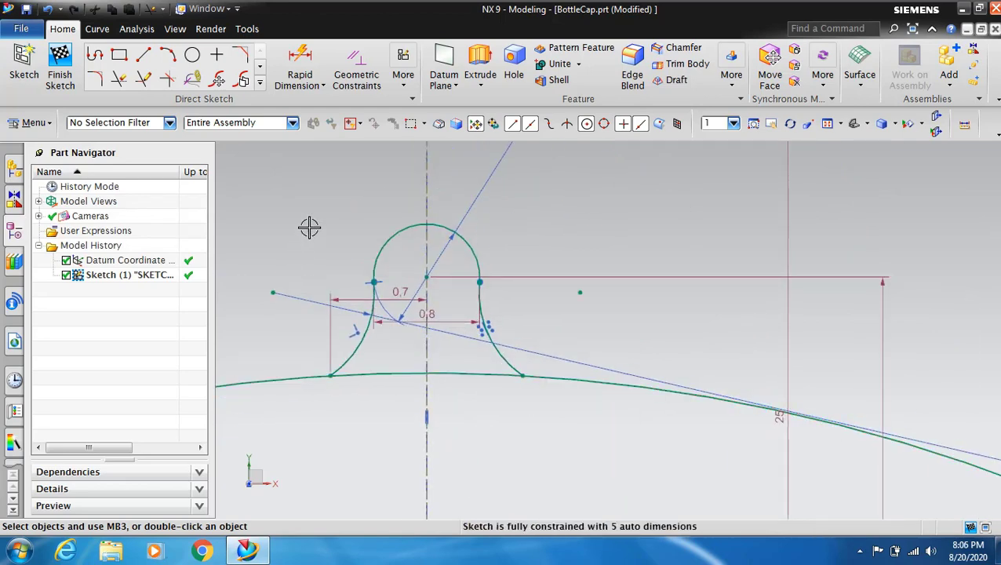
{"action": "left_click", "coordinate": [260, 72]}
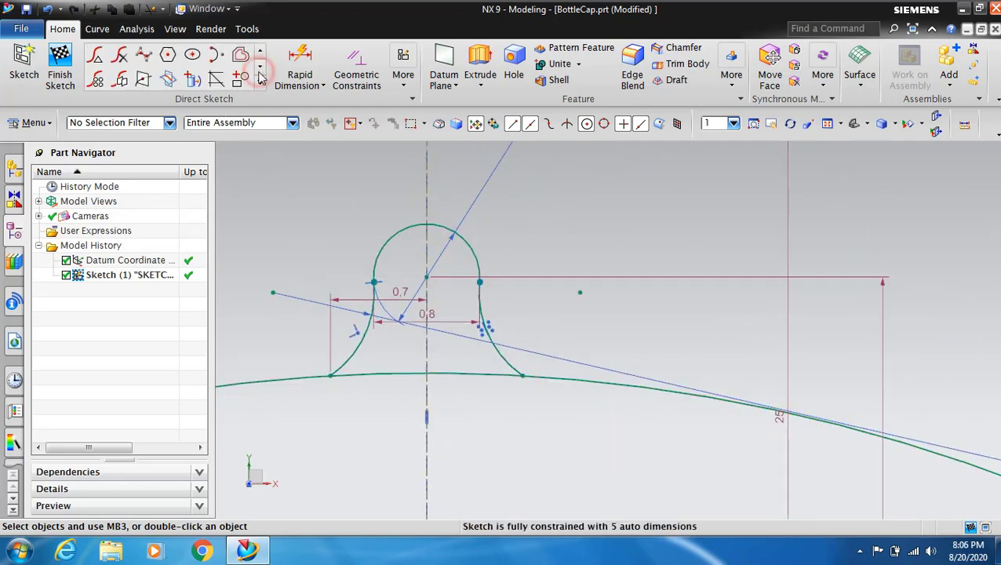
Step: Circularly pattern the bump's three arcs about the origin: 20 copies over 360°
{"action": "left_click", "coordinate": [96, 82]}
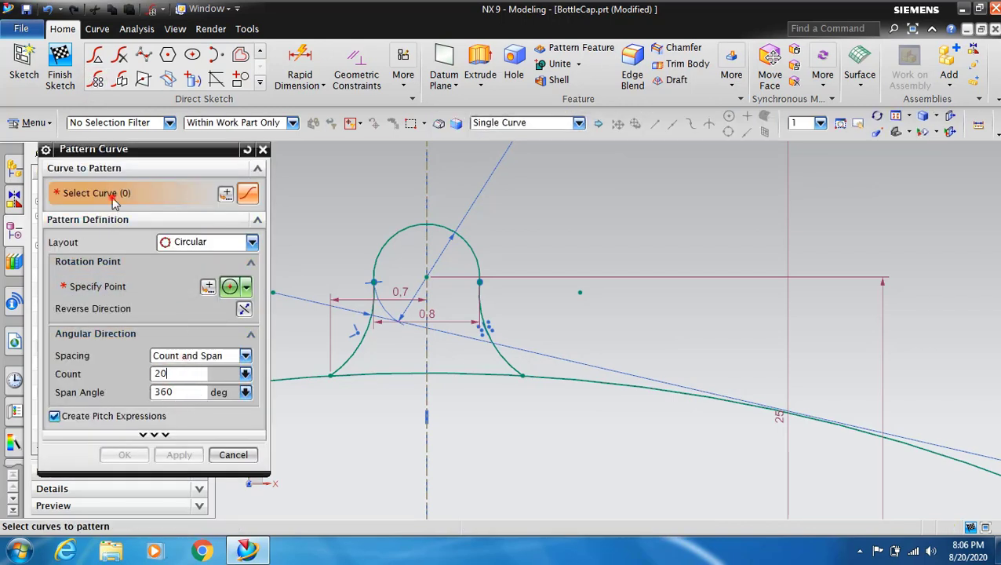
{"action": "left_click", "coordinate": [350, 350]}
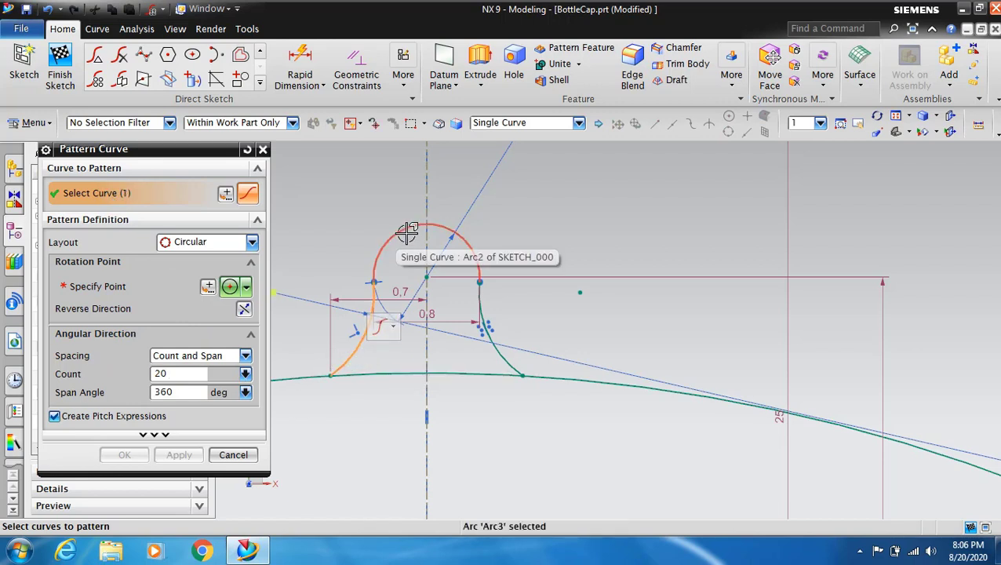
{"action": "left_click", "coordinate": [407, 233]}
{"action": "left_click", "coordinate": [496, 350]}
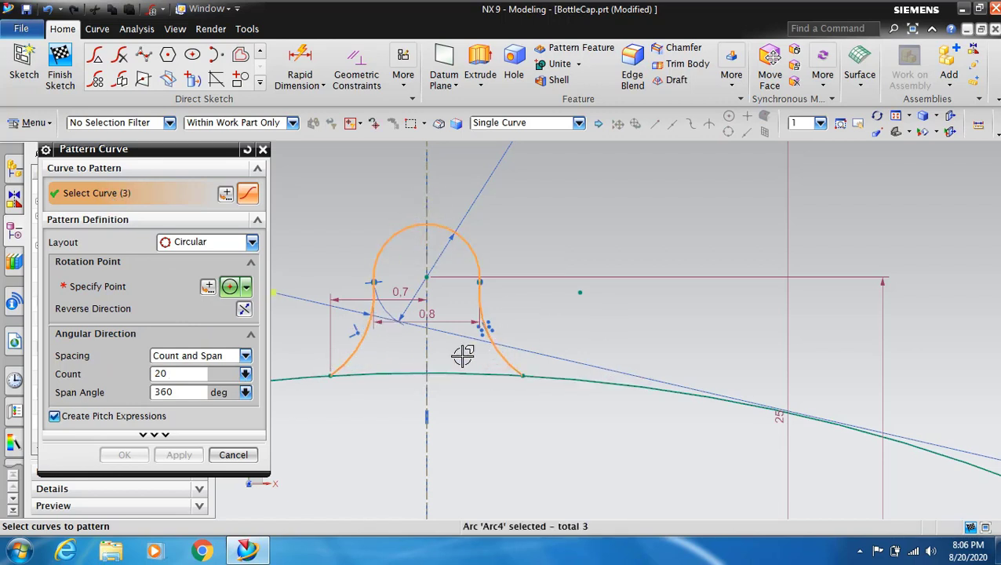
{"action": "left_click", "coordinate": [116, 287]}
{"action": "scroll", "coordinate": [653, 329], "scroll_direction": "down", "scroll_amount": 2}
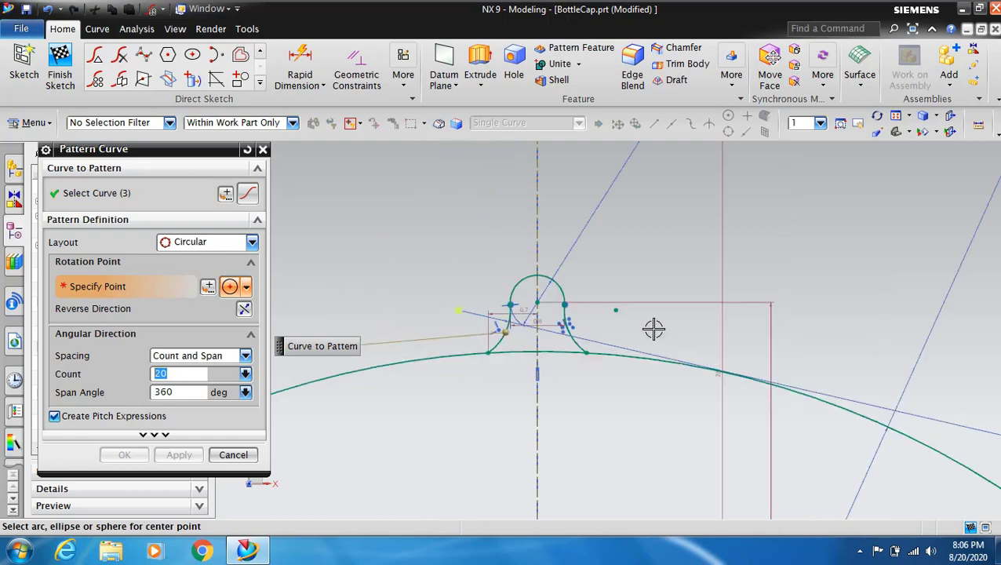
{"action": "scroll", "coordinate": [652, 345], "scroll_direction": "down", "scroll_amount": 2}
{"action": "scroll", "coordinate": [653, 369], "scroll_direction": "down", "scroll_amount": 2}
{"action": "left_click", "coordinate": [878, 115]}
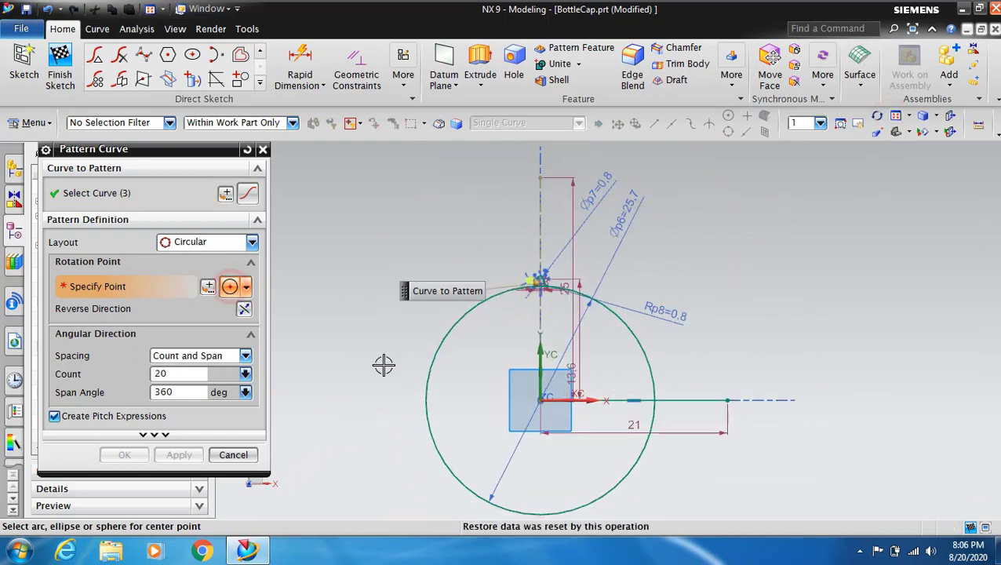
{"action": "left_click", "coordinate": [643, 356]}
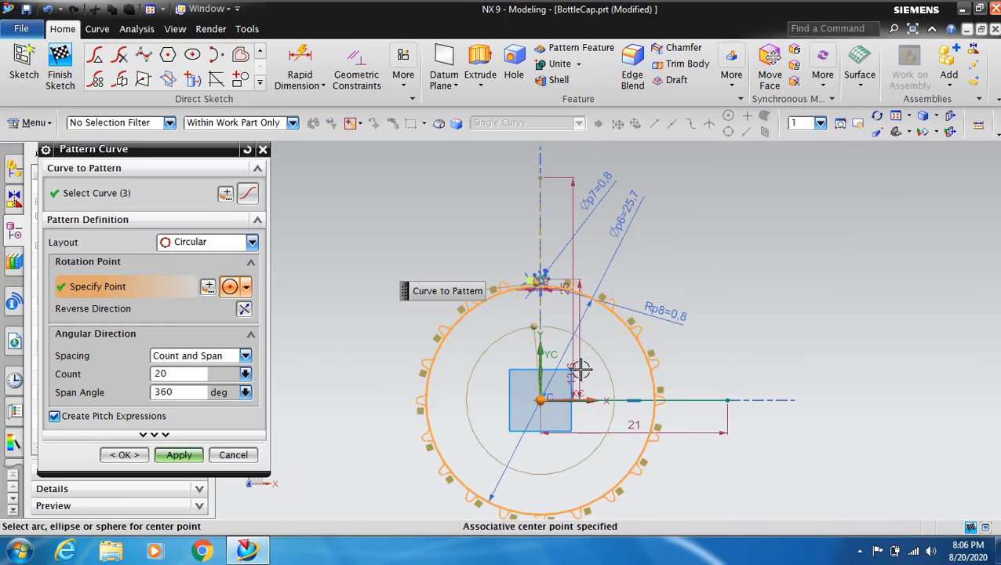
{"action": "left_click", "coordinate": [180, 455]}
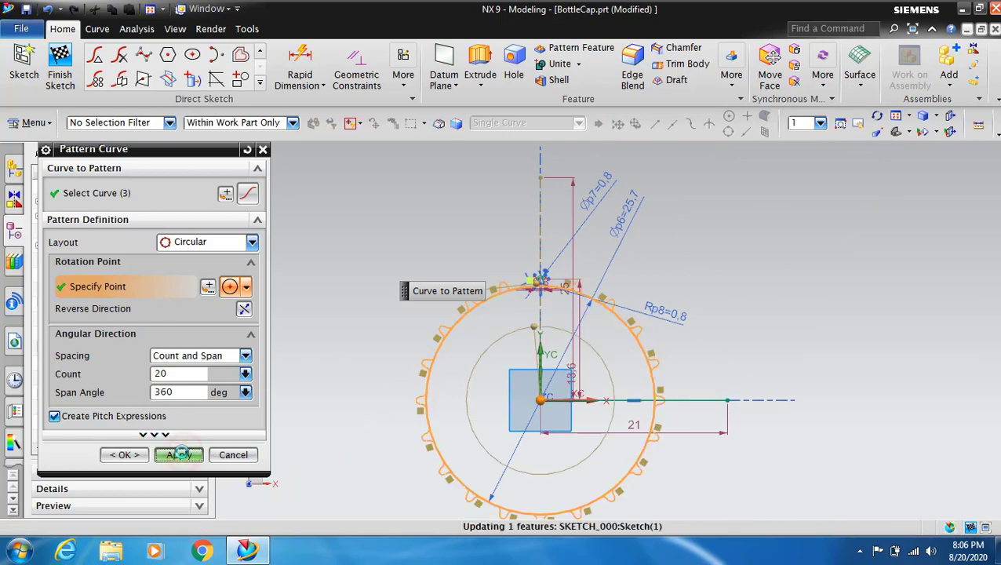
Step: Quick Trim the large circle's segment under the top bump
{"action": "left_click", "coordinate": [233, 455]}
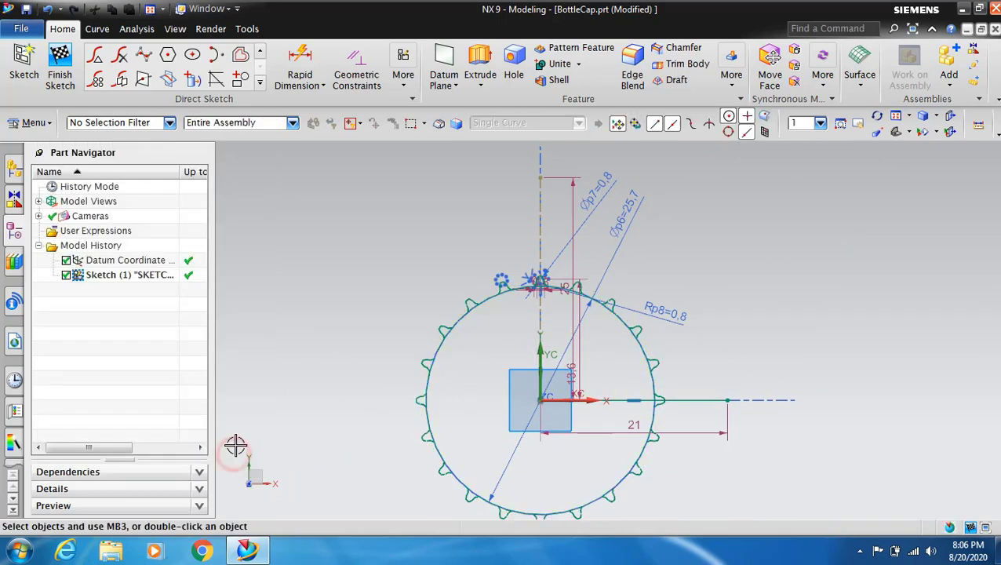
{"action": "scroll", "coordinate": [536, 289], "scroll_direction": "up", "scroll_amount": 2}
{"action": "scroll", "coordinate": [536, 289], "scroll_direction": "up", "scroll_amount": 2}
{"action": "scroll", "coordinate": [536, 289], "scroll_direction": "up", "scroll_amount": 2}
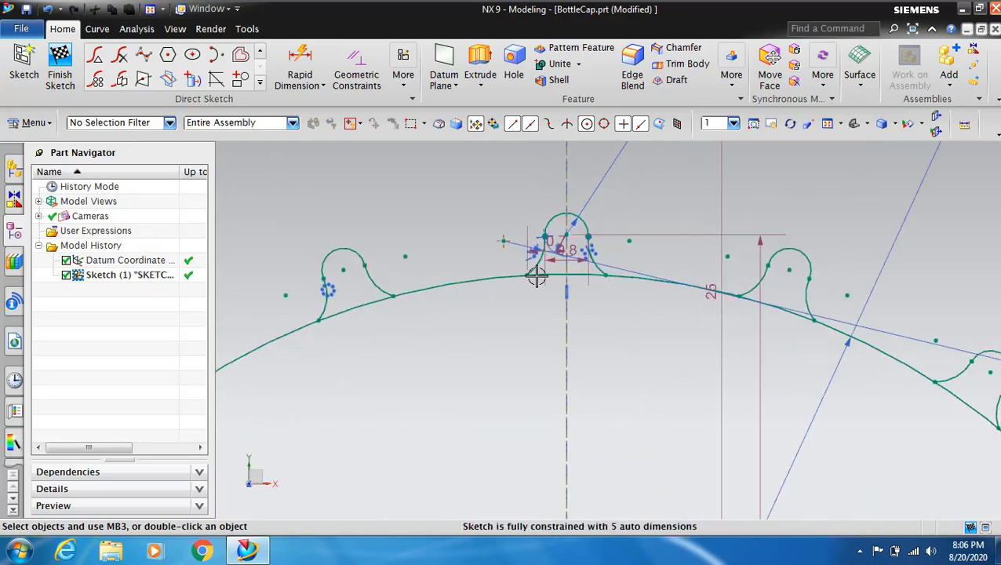
{"action": "scroll", "coordinate": [535, 289], "scroll_direction": "up", "scroll_amount": 2}
{"action": "left_click", "coordinate": [262, 52]}
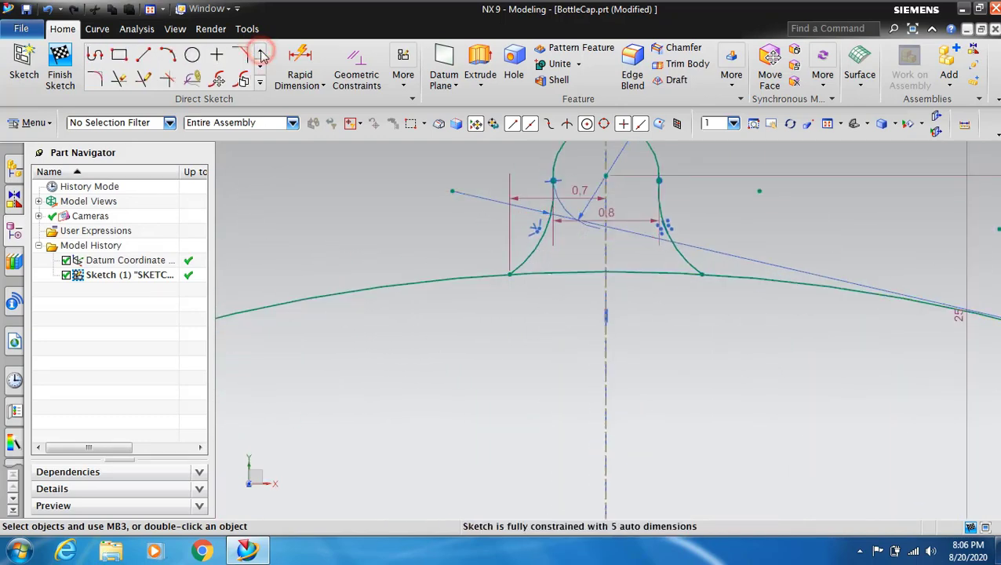
{"action": "left_click", "coordinate": [119, 80]}
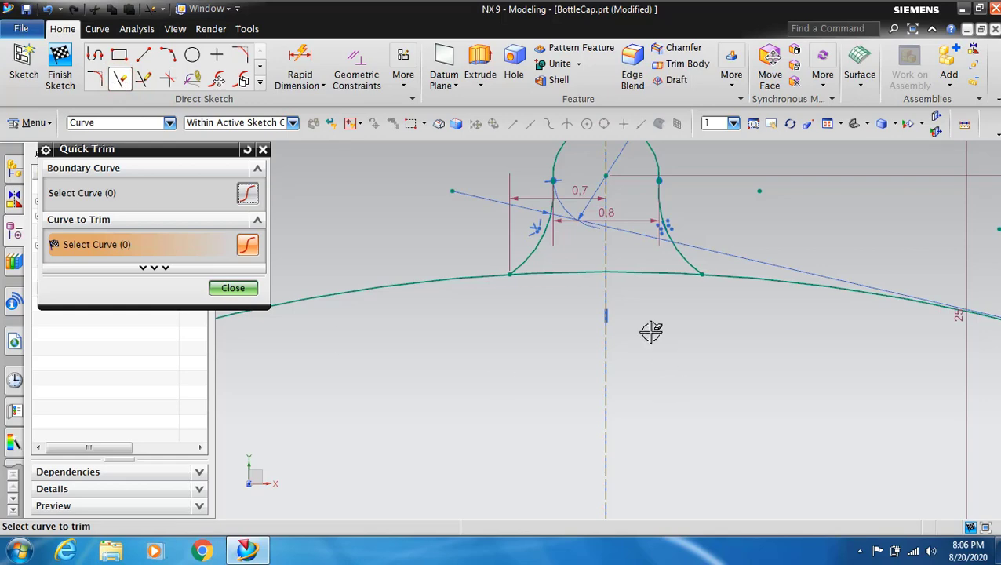
{"action": "left_click", "coordinate": [559, 271]}
{"action": "scroll", "coordinate": [518, 367], "scroll_direction": "down", "scroll_amount": 2}
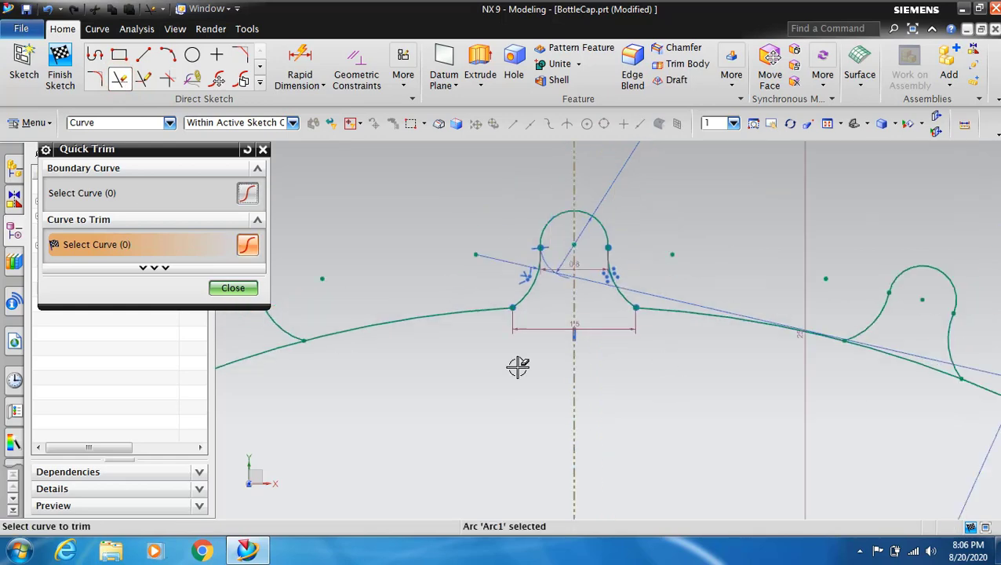
{"action": "scroll", "coordinate": [517, 366], "scroll_direction": "down", "scroll_amount": 2}
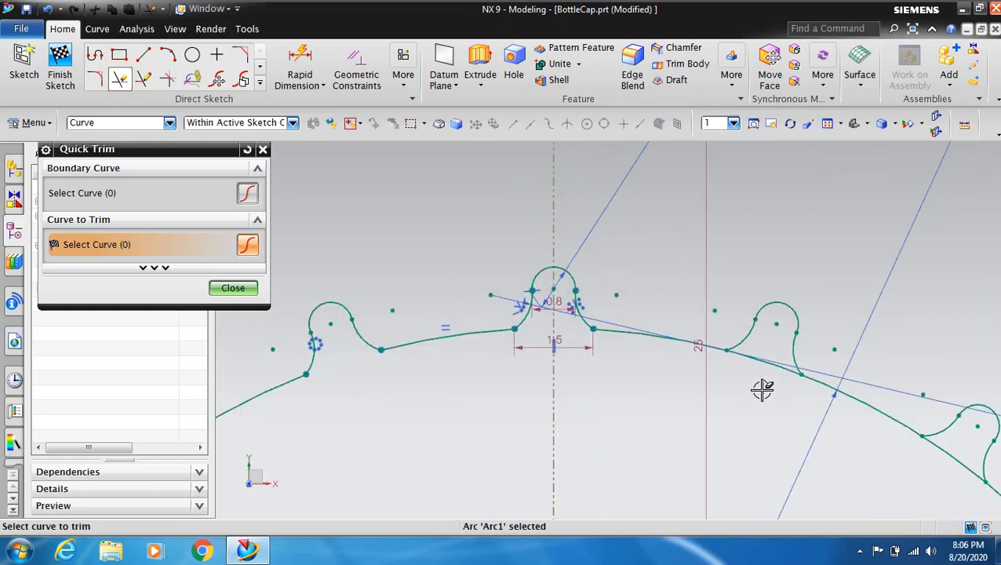
{"action": "scroll", "coordinate": [542, 440], "scroll_direction": "down", "scroll_amount": 3}
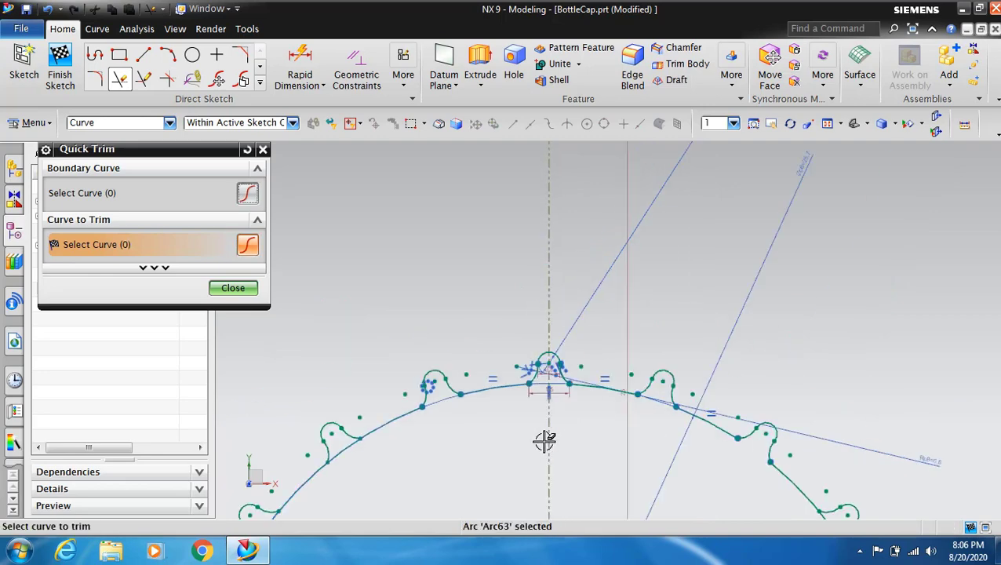
{"action": "scroll", "coordinate": [543, 440], "scroll_direction": "up", "scroll_amount": 2}
{"action": "scroll", "coordinate": [471, 480], "scroll_direction": "down", "scroll_amount": 2}
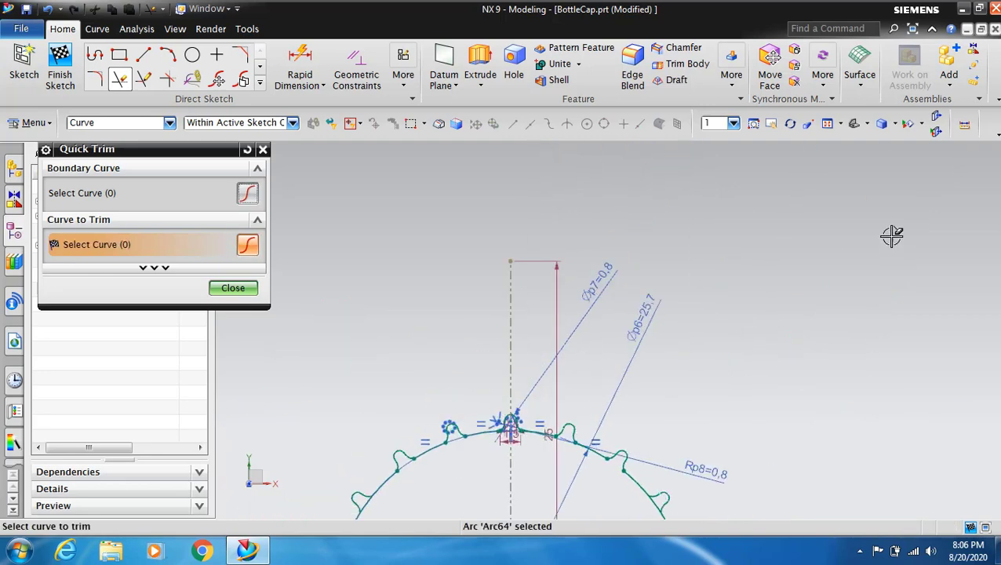
Step: Trim the rim segments under the left and right bumps and at the line junction
{"action": "left_click", "coordinate": [770, 124]}
{"action": "left_click_drag", "start_coordinate": [699, 387], "coordinate": [755, 153]}
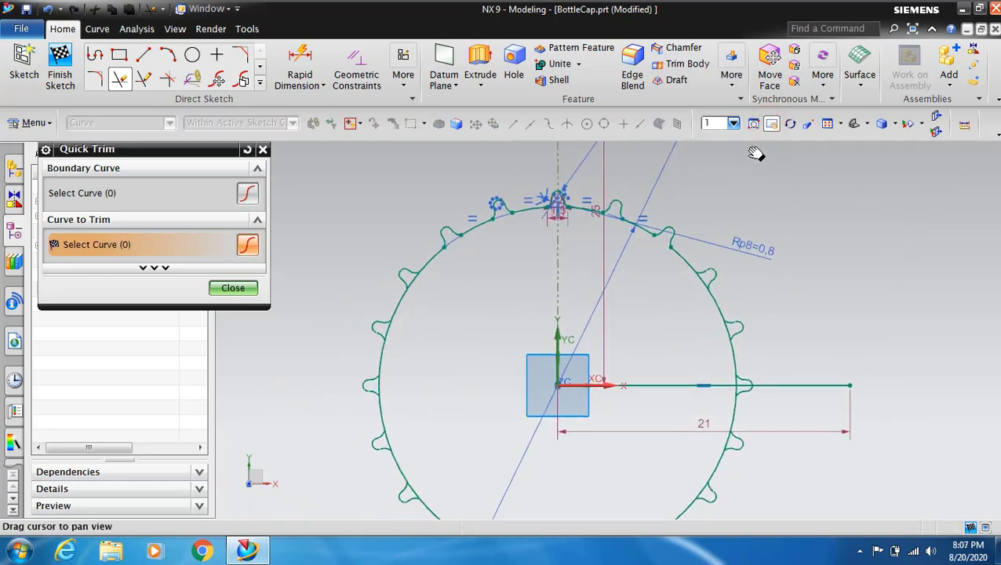
{"action": "left_click", "coordinate": [773, 126]}
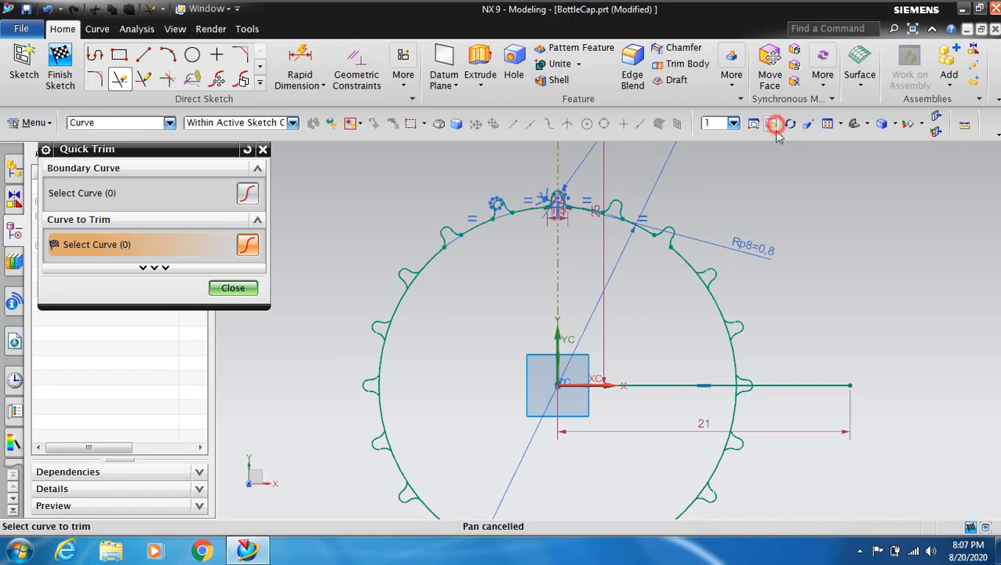
{"action": "left_click", "coordinate": [419, 278]}
{"action": "left_click", "coordinate": [391, 328]}
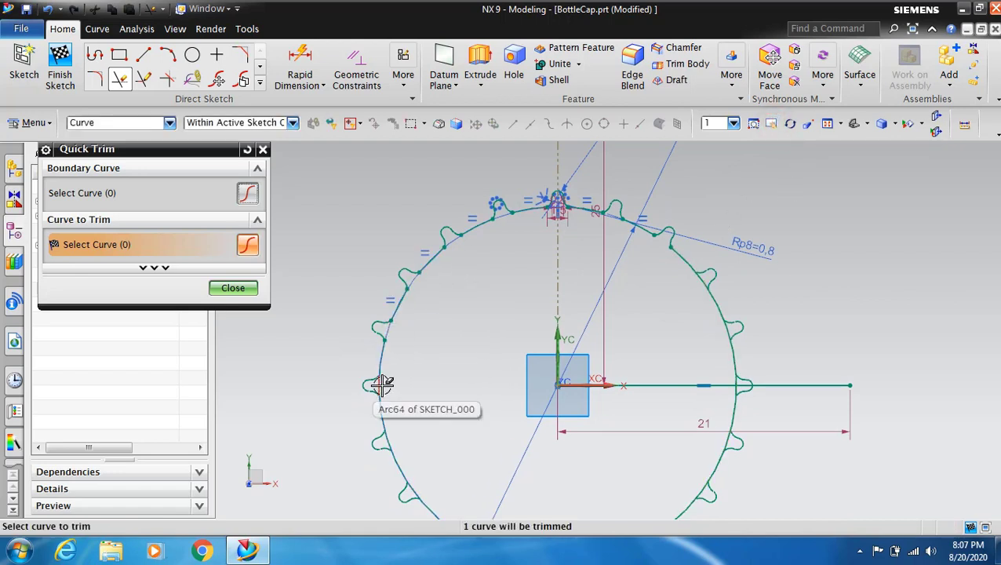
{"action": "left_click", "coordinate": [382, 385]}
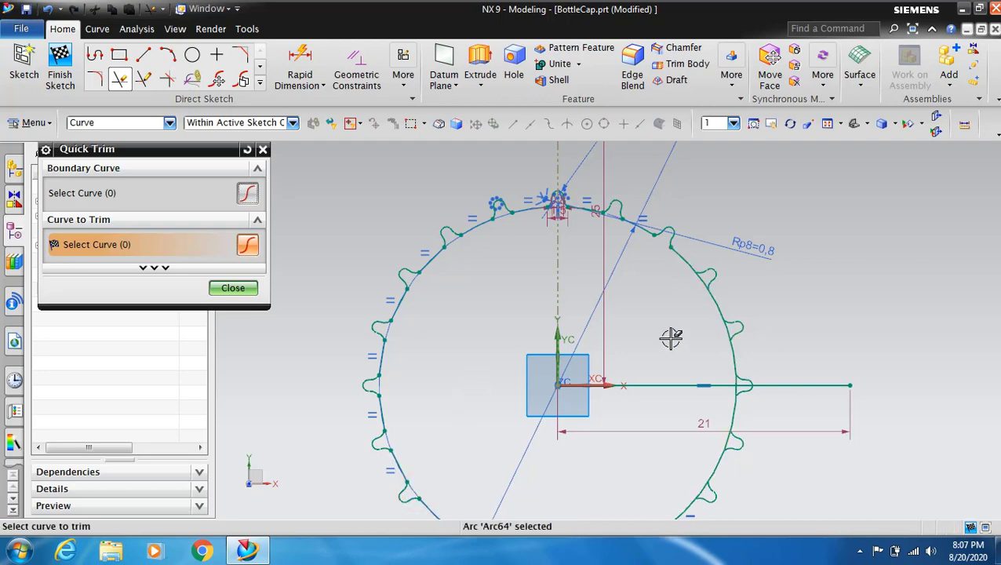
{"action": "left_click", "coordinate": [703, 279]}
{"action": "left_click", "coordinate": [723, 334]}
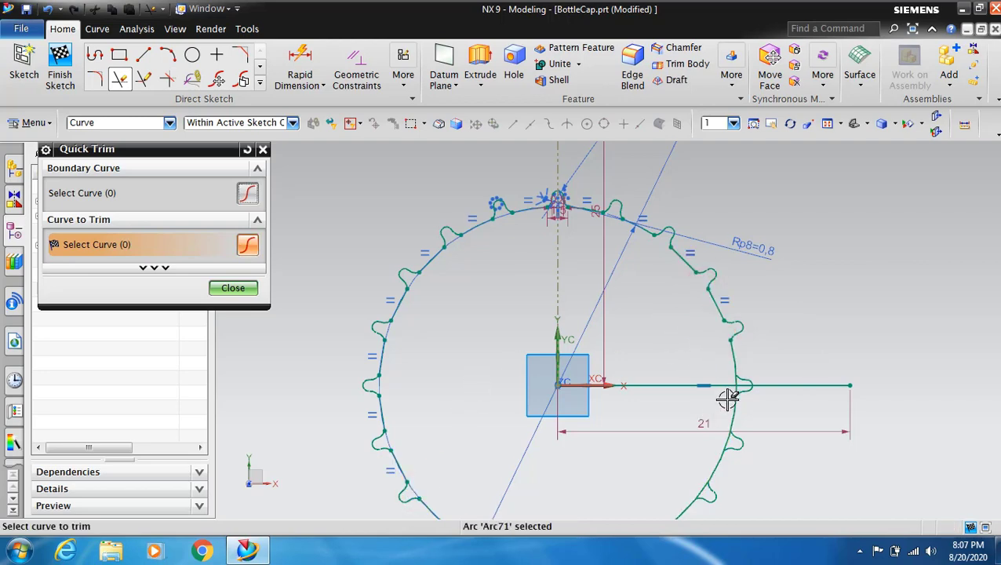
{"action": "scroll", "coordinate": [728, 396], "scroll_direction": "up", "scroll_amount": 5}
{"action": "left_click", "coordinate": [771, 341]}
{"action": "scroll", "coordinate": [639, 353], "scroll_direction": "down", "scroll_amount": 4}
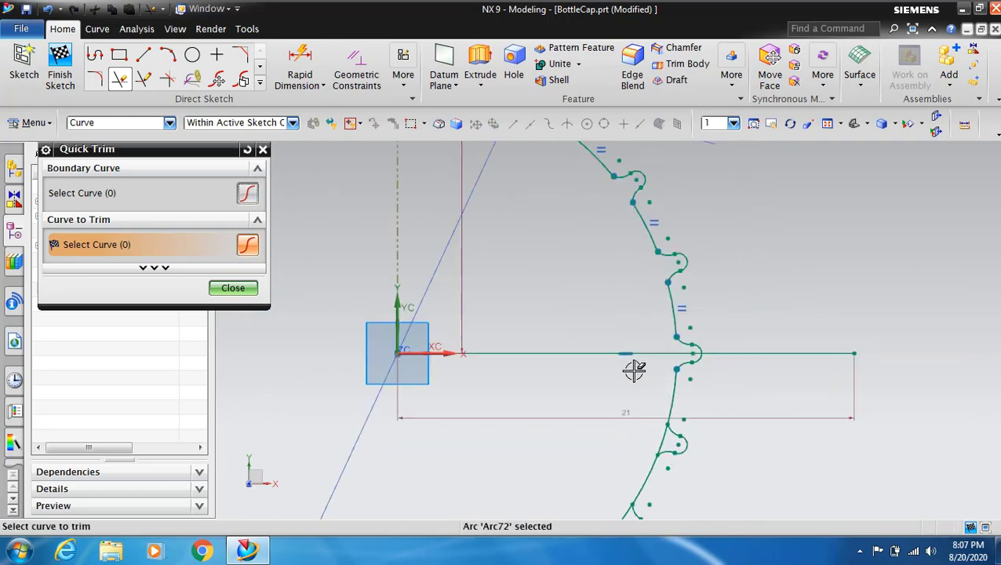
Step: Trim the leftover arc pieces along the bottom lobes
{"action": "left_click", "coordinate": [771, 123]}
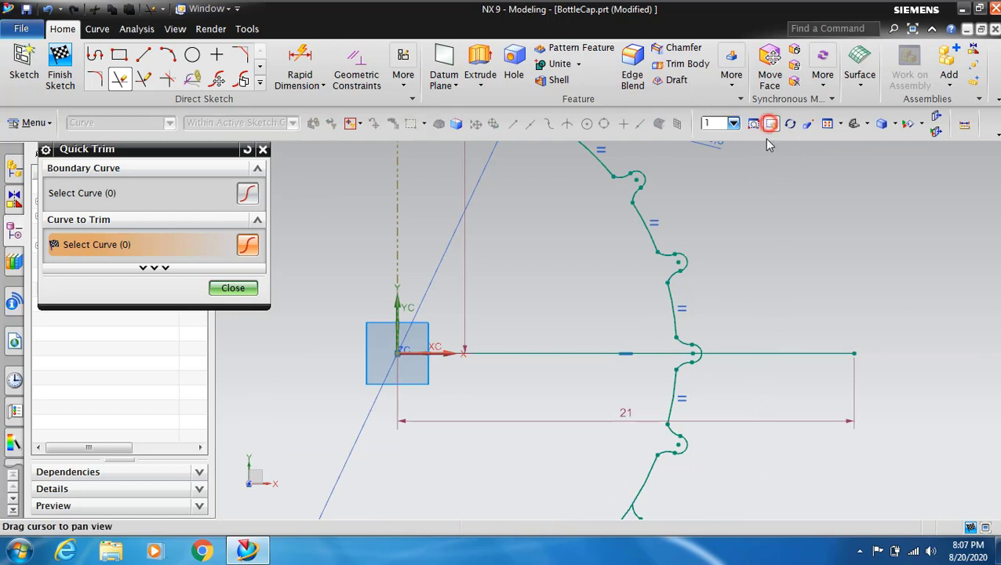
{"action": "mouse_move", "coordinate": [780, 382]}
{"action": "left_mouse_down"}
{"action": "mouse_move", "coordinate": [804, 186]}
{"action": "mouse_move", "coordinate": [858, 192]}
{"action": "left_mouse_up"}
{"action": "left_click", "coordinate": [771, 124]}
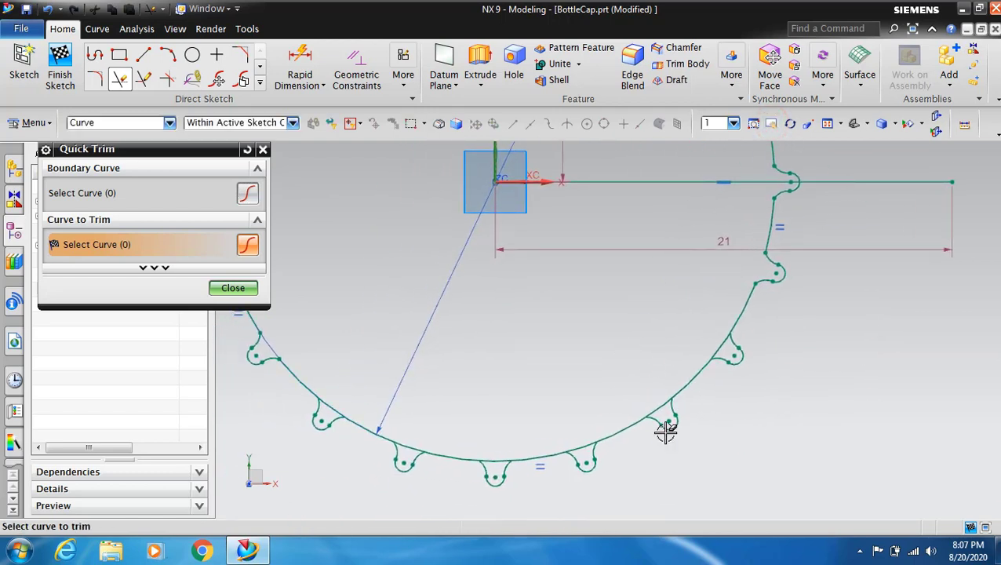
{"action": "left_click", "coordinate": [714, 348]}
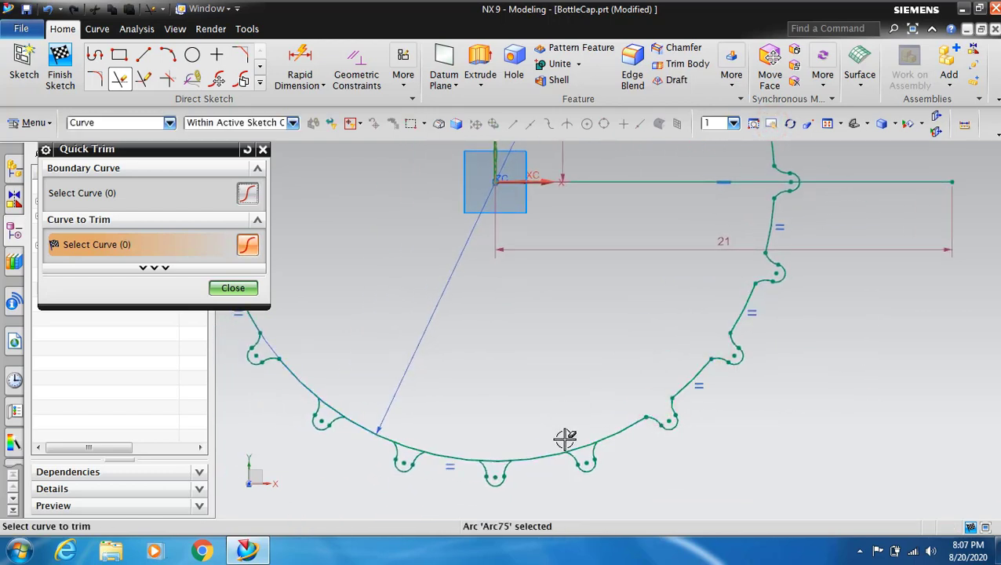
{"action": "left_click_drag", "start_coordinate": [565, 437], "coordinate": [492, 465]}
{"action": "left_click_drag", "start_coordinate": [435, 424], "coordinate": [339, 406]}
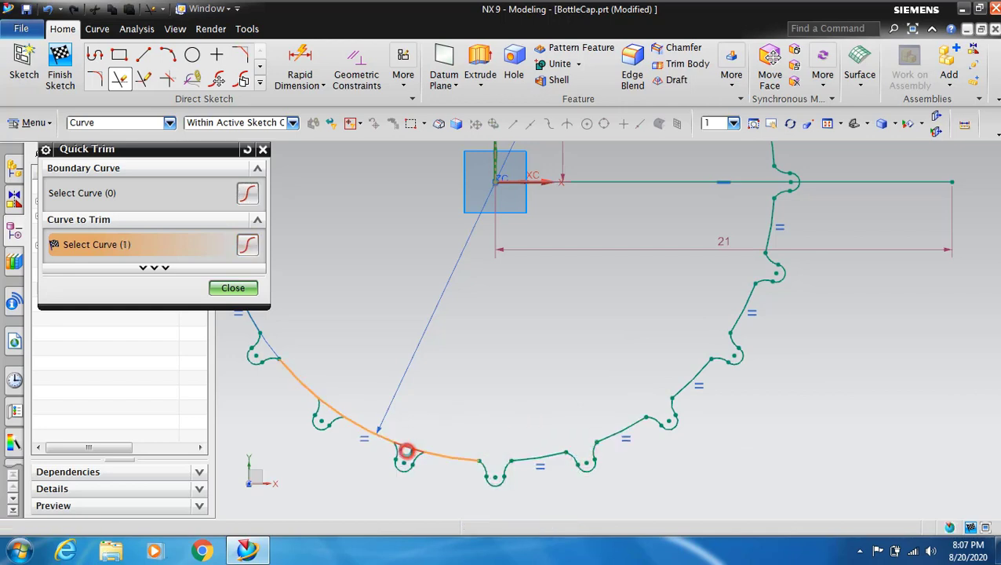
{"action": "left_click", "coordinate": [339, 406]}
{"action": "scroll", "coordinate": [637, 309], "scroll_direction": "down", "scroll_amount": 2}
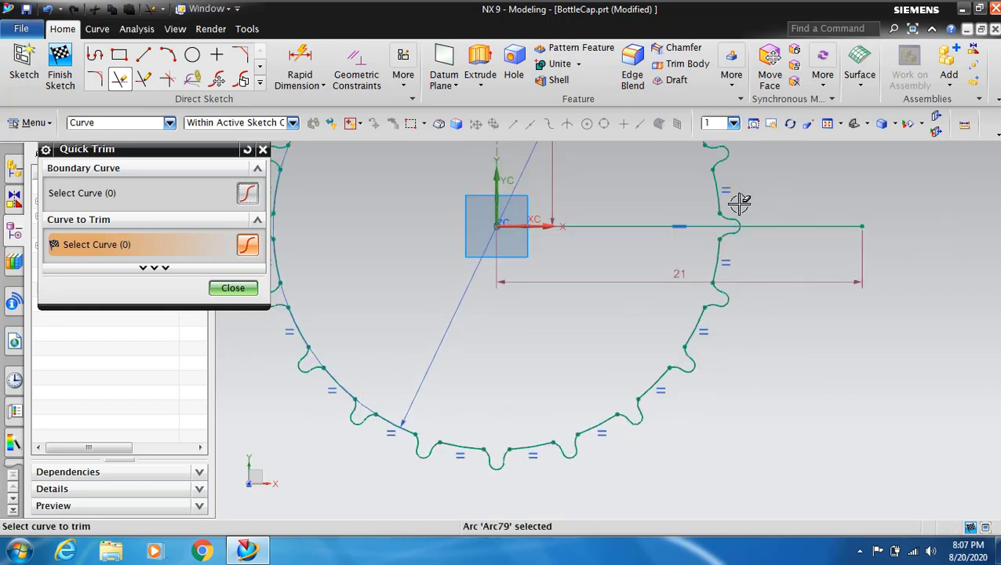
{"action": "scroll", "coordinate": [669, 229], "scroll_direction": "up", "scroll_amount": 4}
{"action": "scroll", "coordinate": [480, 325], "scroll_direction": "down", "scroll_amount": 4}
{"action": "scroll", "coordinate": [511, 368], "scroll_direction": "up", "scroll_amount": 4}
{"action": "scroll", "coordinate": [711, 264], "scroll_direction": "up", "scroll_amount": 2}
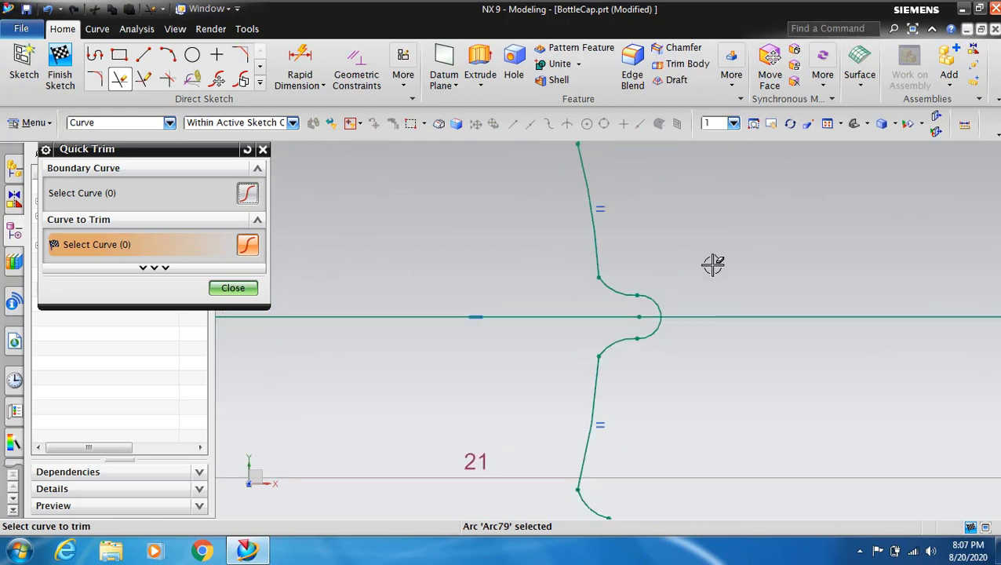
{"action": "scroll", "coordinate": [639, 276], "scroll_direction": "up", "scroll_amount": 2}
{"action": "left_click", "coordinate": [688, 352]}
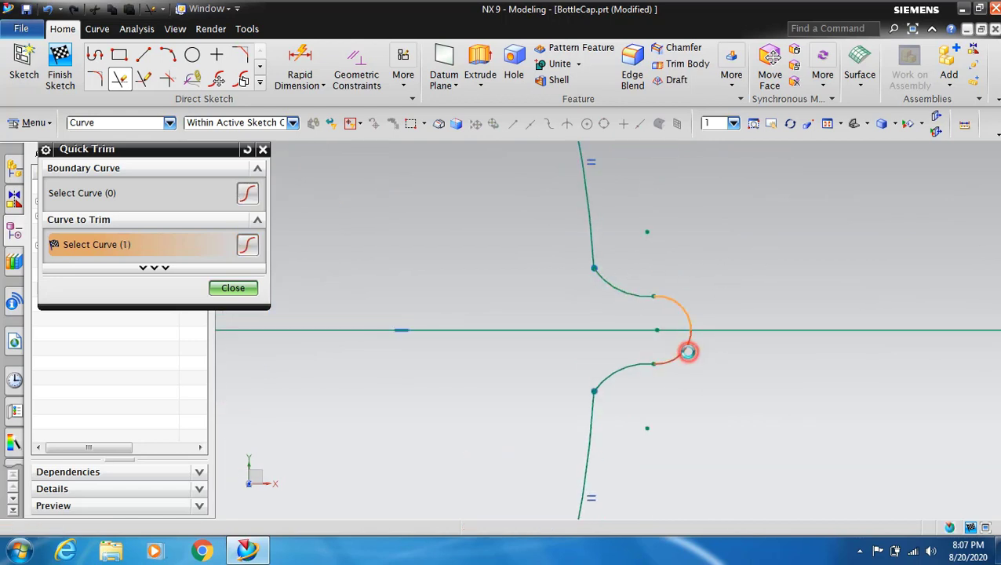
Step: Mirror the upper lobe arc across the horizontal line and fit the profile in view
{"action": "left_click", "coordinate": [233, 288]}
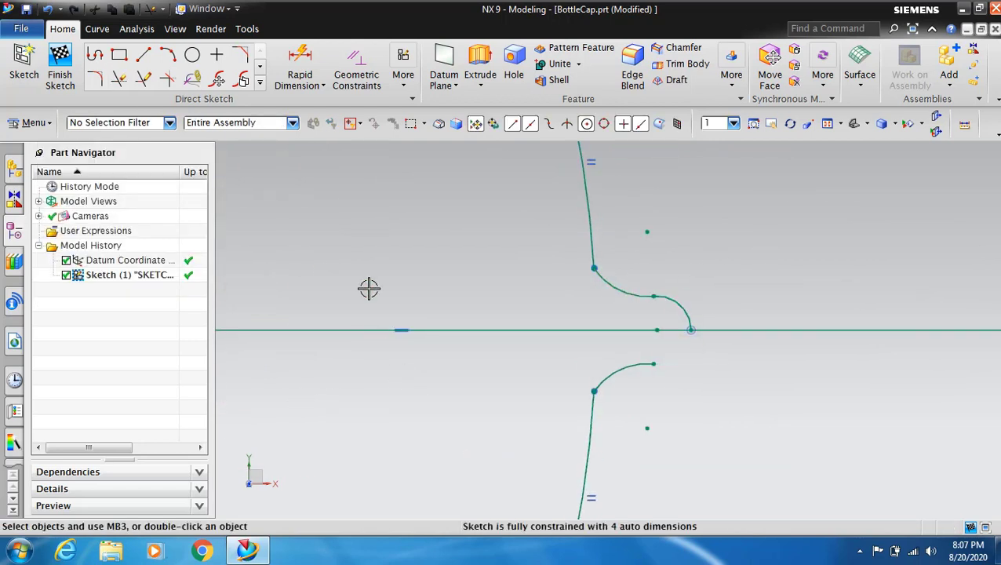
{"action": "left_click", "coordinate": [261, 67]}
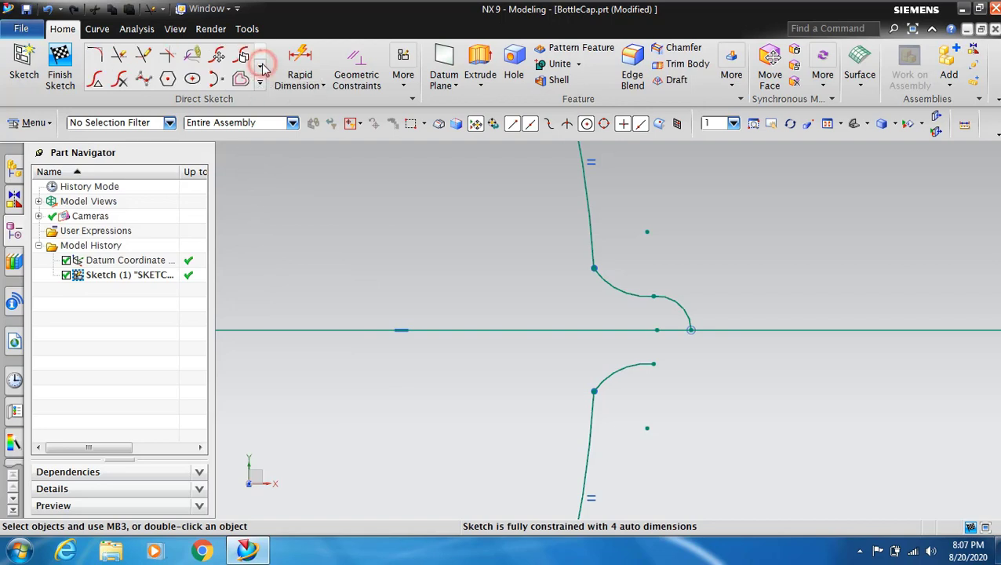
{"action": "left_click", "coordinate": [121, 80]}
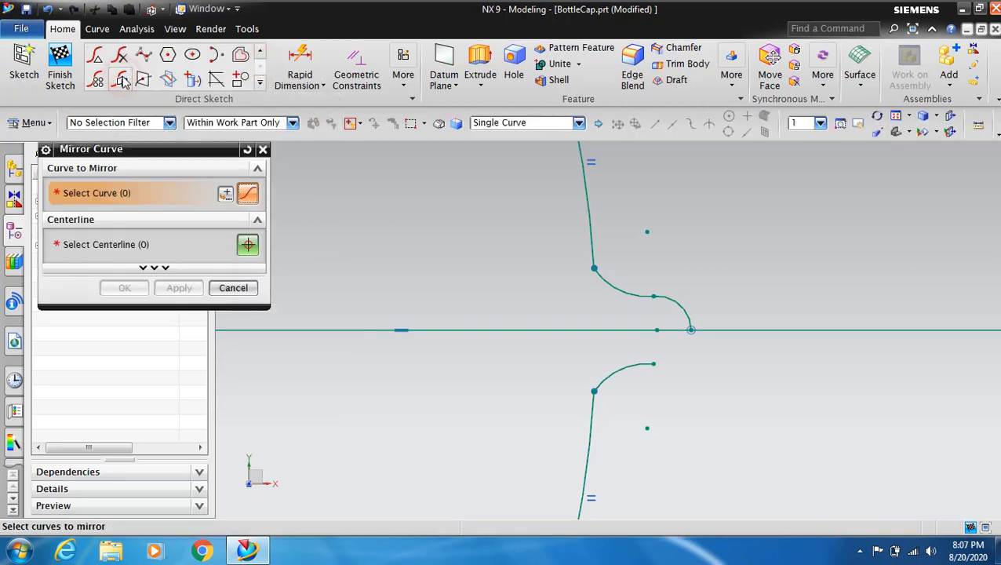
{"action": "left_click", "coordinate": [689, 313]}
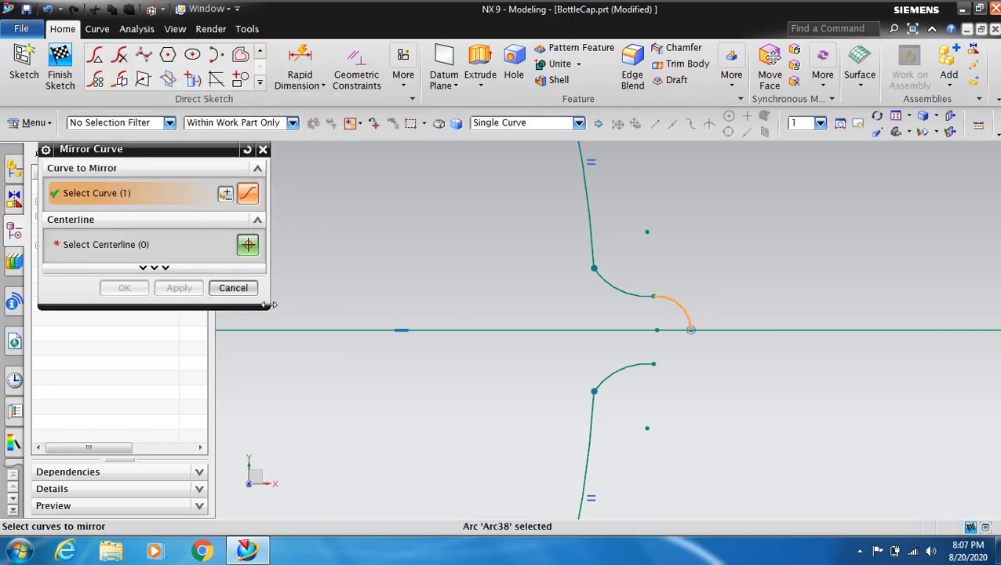
{"action": "left_click", "coordinate": [118, 245]}
{"action": "left_click", "coordinate": [532, 330]}
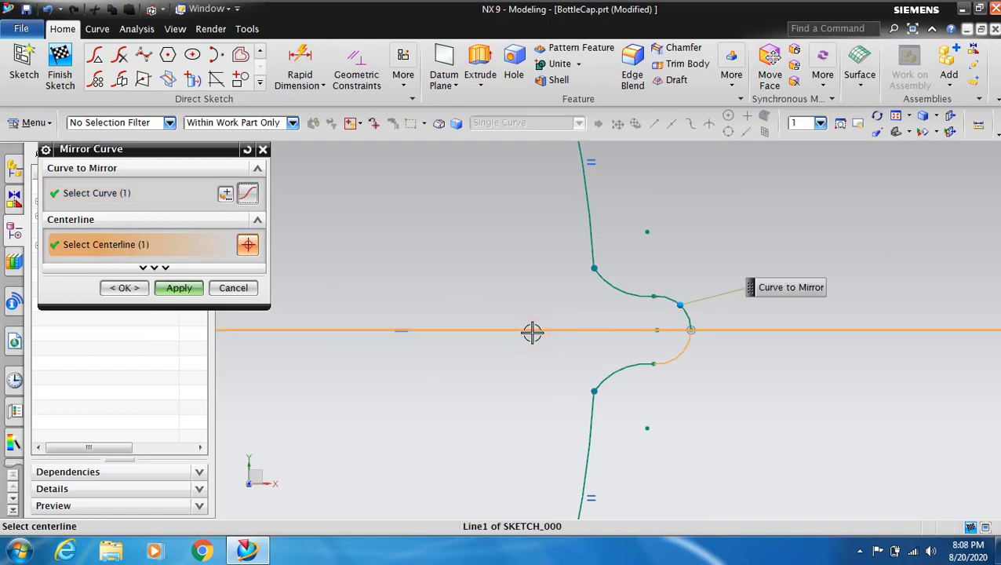
{"action": "left_click", "coordinate": [179, 288]}
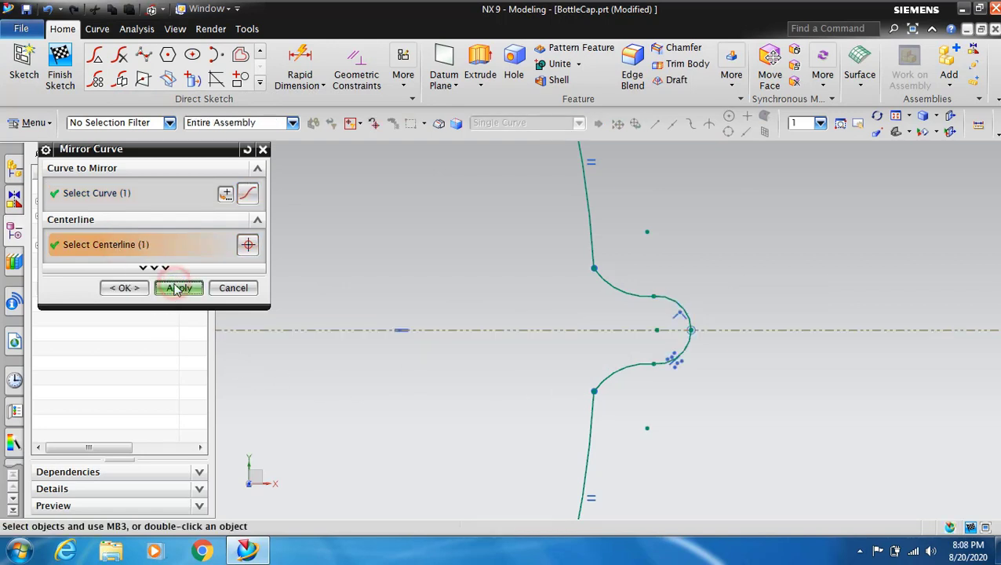
{"action": "left_click", "coordinate": [233, 288]}
{"action": "scroll", "coordinate": [594, 410], "scroll_direction": "up", "scroll_amount": 3}
{"action": "scroll", "coordinate": [611, 363], "scroll_direction": "up", "scroll_amount": 2}
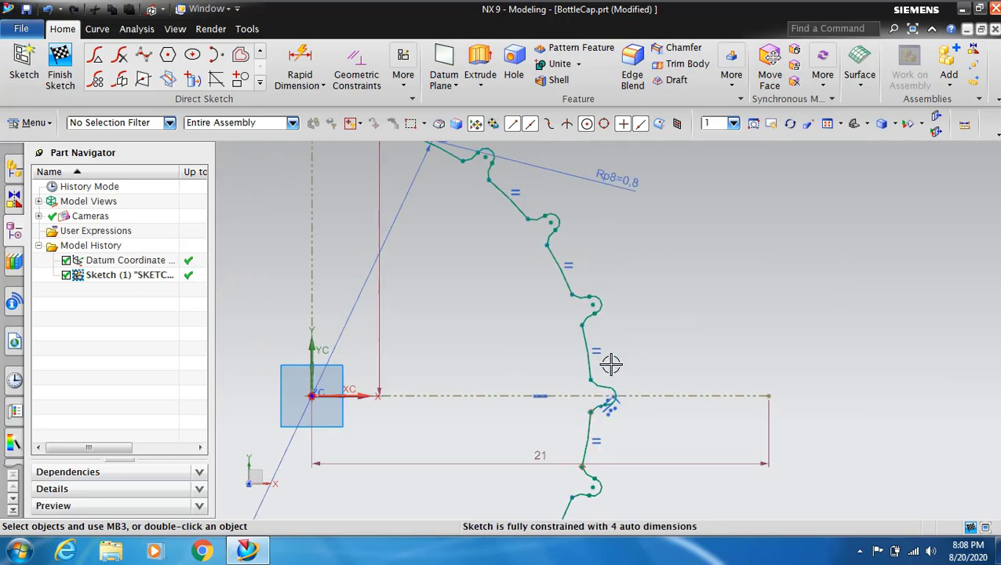
{"action": "left_click", "coordinate": [827, 124]}
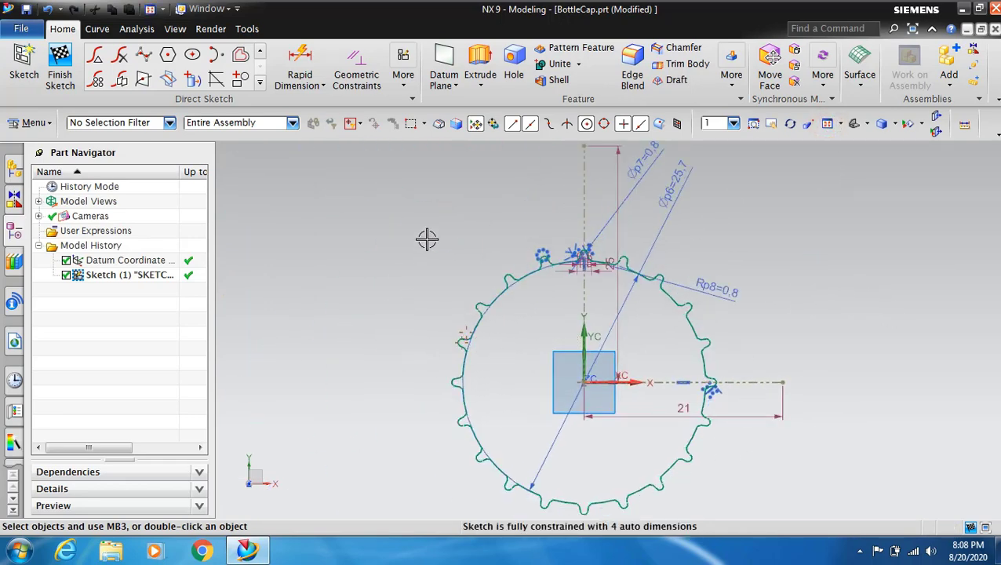
Step: Finish the crimp sketch and add a datum plane offset 3.5 mm from XY
{"action": "left_click", "coordinate": [58, 67]}
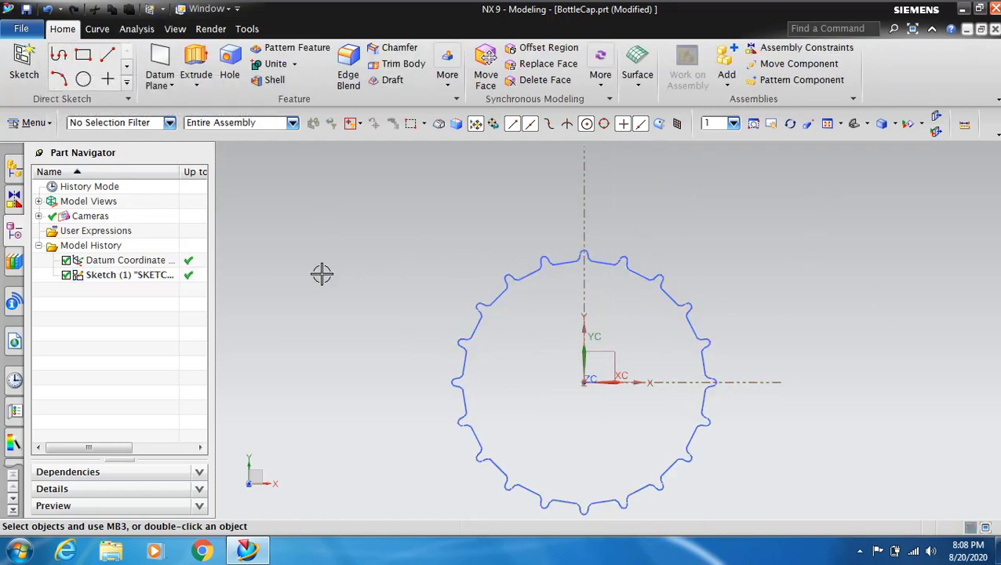
{"action": "left_click", "coordinate": [161, 57]}
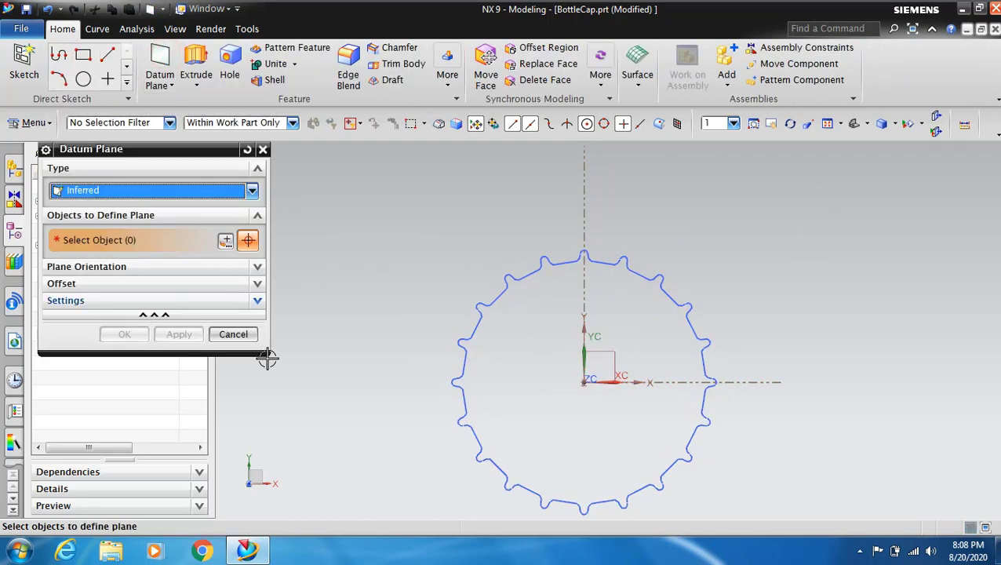
{"action": "left_click", "coordinate": [605, 347]}
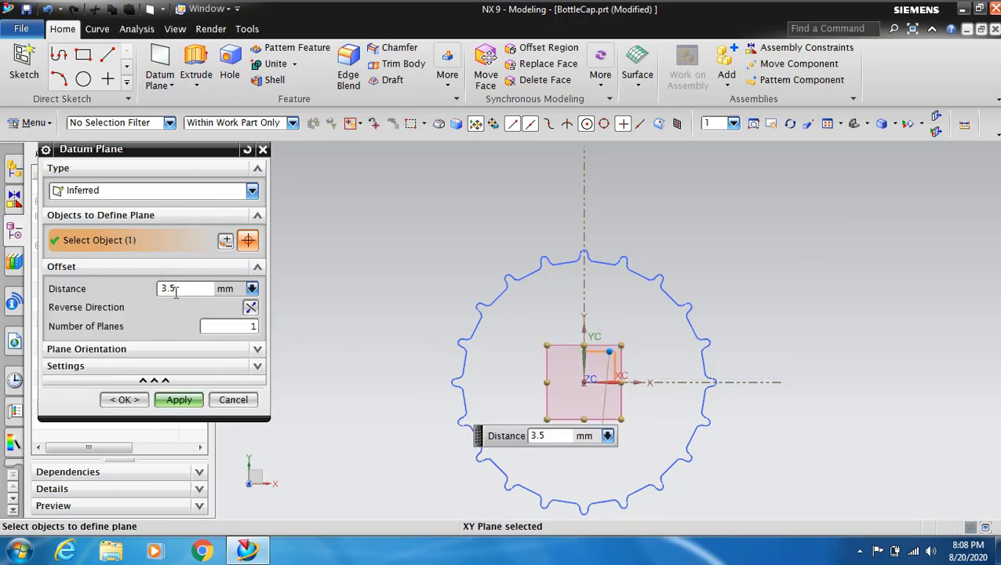
{"action": "left_click", "coordinate": [185, 400]}
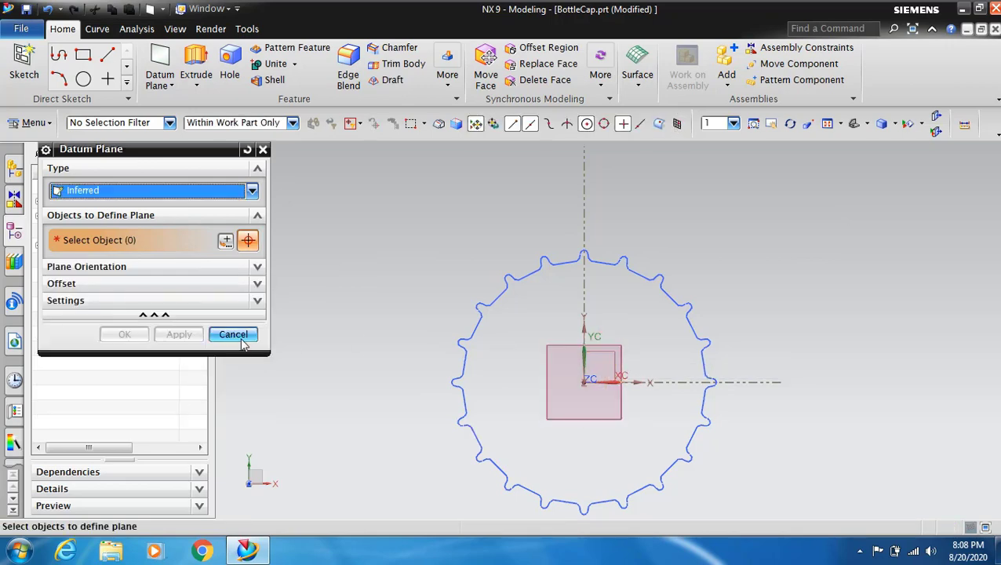
{"action": "left_click", "coordinate": [233, 334]}
{"action": "left_click", "coordinate": [23, 63]}
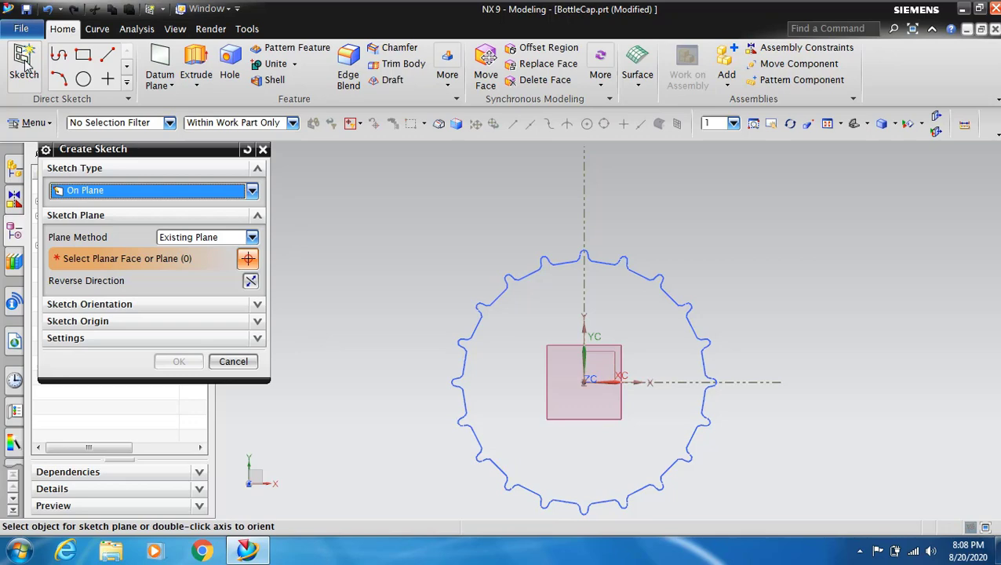
Step: On Datum Plane (2), sketch a 35 diameter circle centred on the origin
{"action": "left_click", "coordinate": [628, 346]}
{"action": "left_click", "coordinate": [175, 361]}
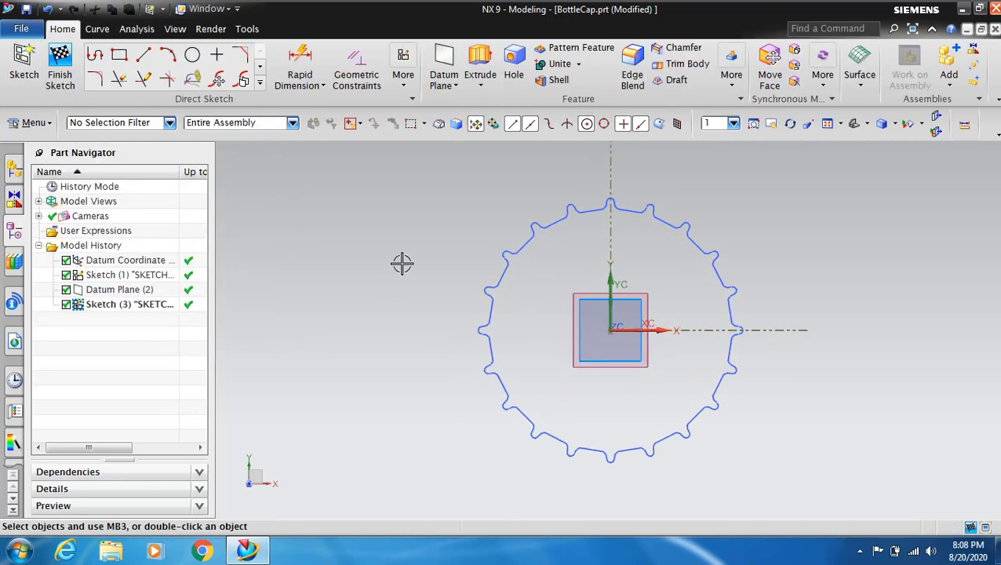
{"action": "left_click", "coordinate": [192, 54]}
{"action": "left_click", "coordinate": [611, 323]}
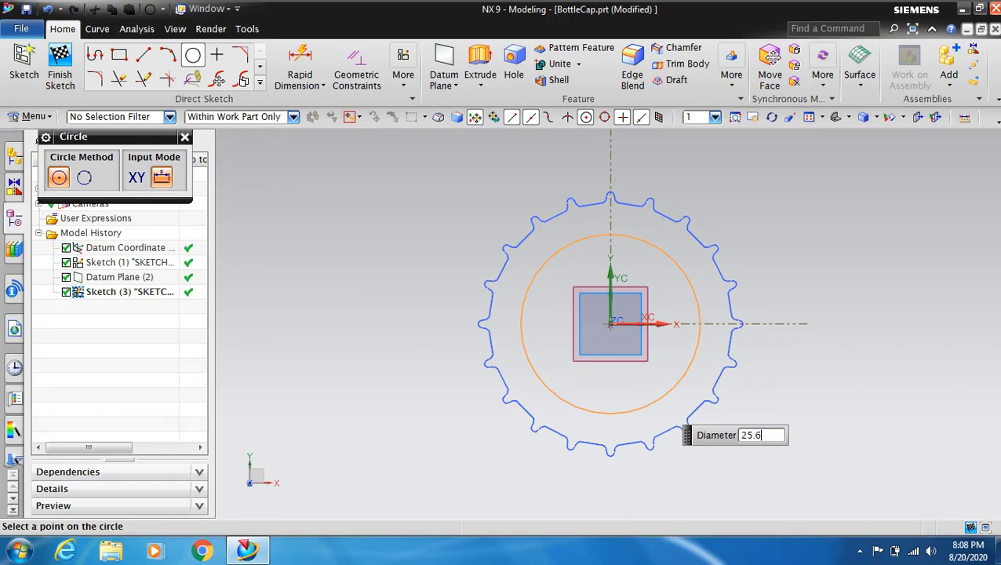
{"action": "type", "text": "35"}
{"action": "key", "text": "Return"}
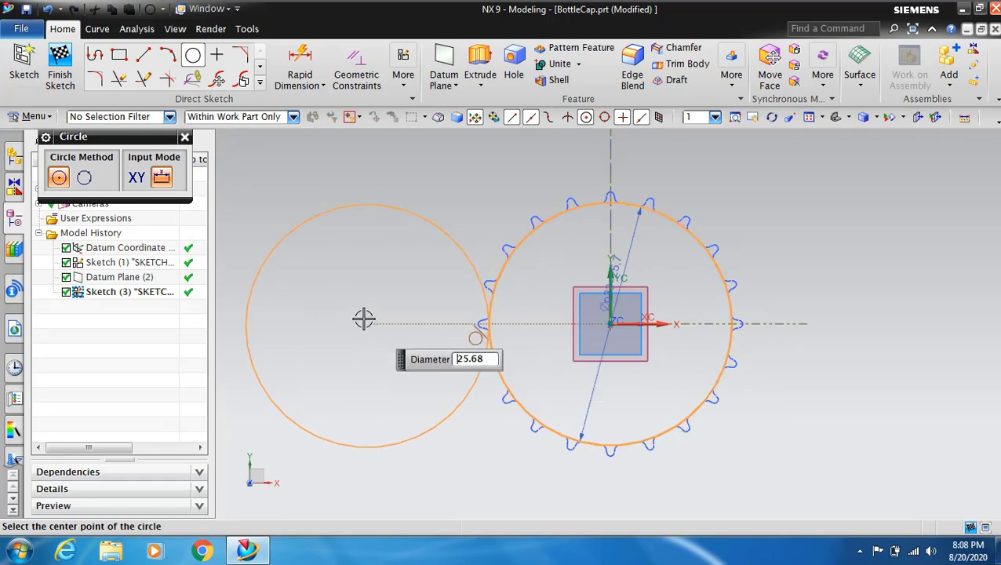
{"action": "key", "text": "Escape"}
Step: Finish the circle sketch and orbit the view to see both sketches in 3D
{"action": "left_click", "coordinate": [69, 76]}
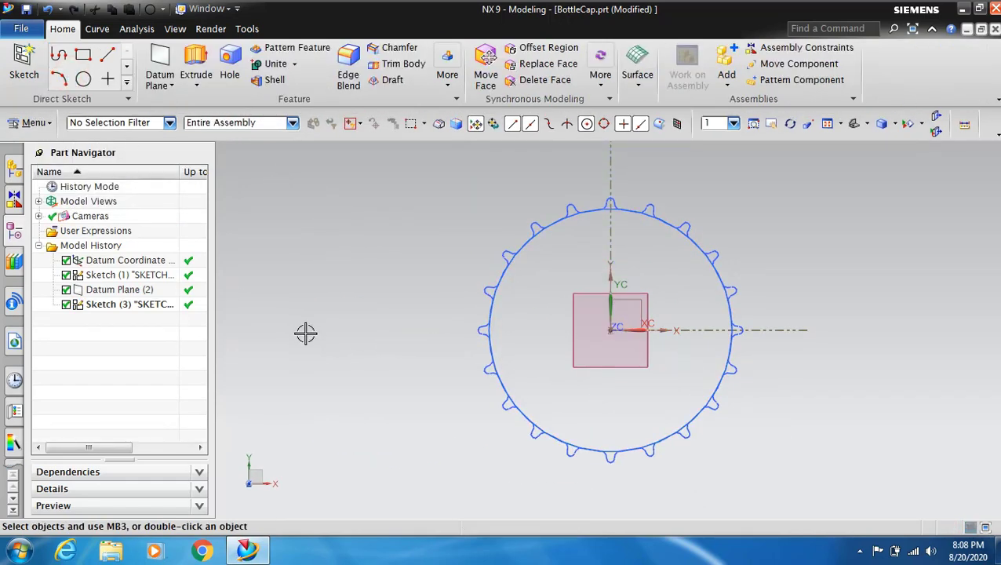
{"action": "left_click", "coordinate": [791, 121]}
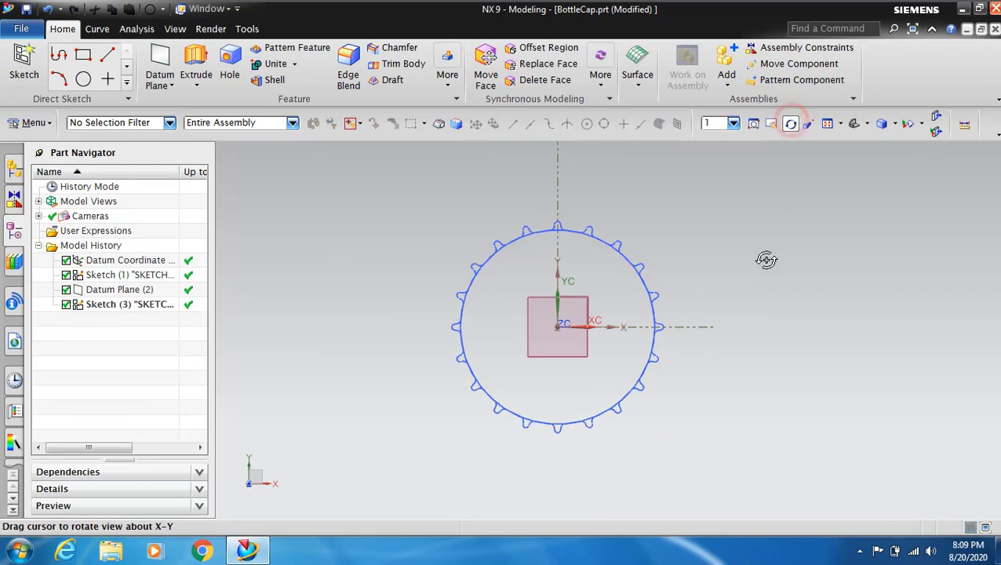
{"action": "mouse_move", "coordinate": [706, 271]}
{"action": "left_mouse_down"}
{"action": "mouse_move", "coordinate": [703, 232]}
{"action": "mouse_move", "coordinate": [629, 342]}
{"action": "mouse_move", "coordinate": [695, 277]}
{"action": "left_mouse_up"}
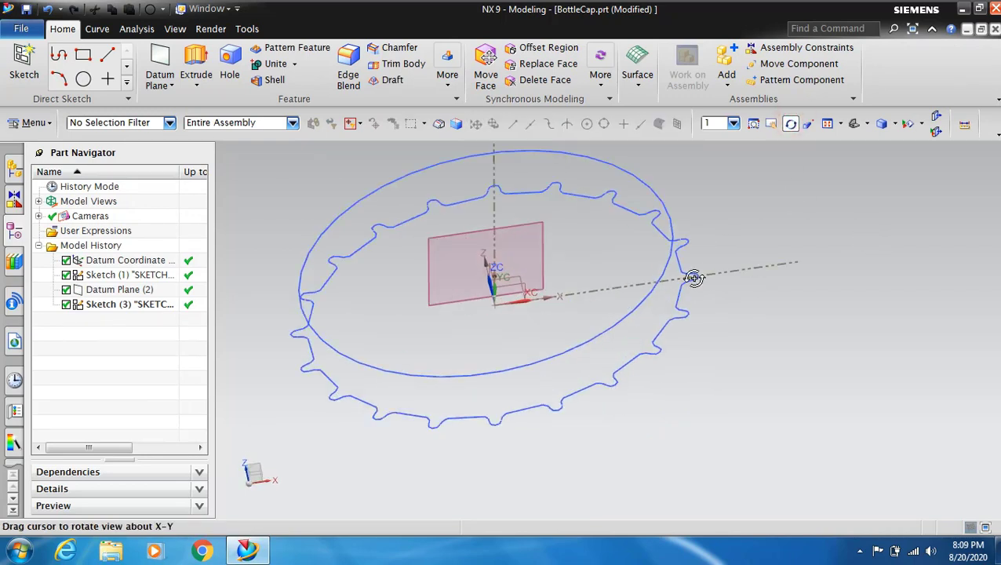
{"action": "left_click", "coordinate": [791, 123]}
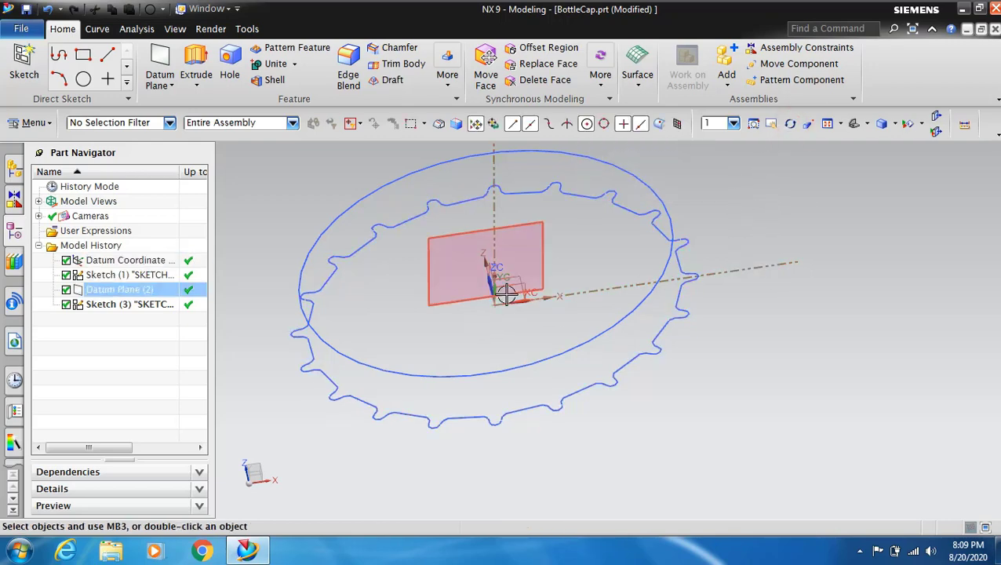
{"action": "left_click", "coordinate": [791, 123]}
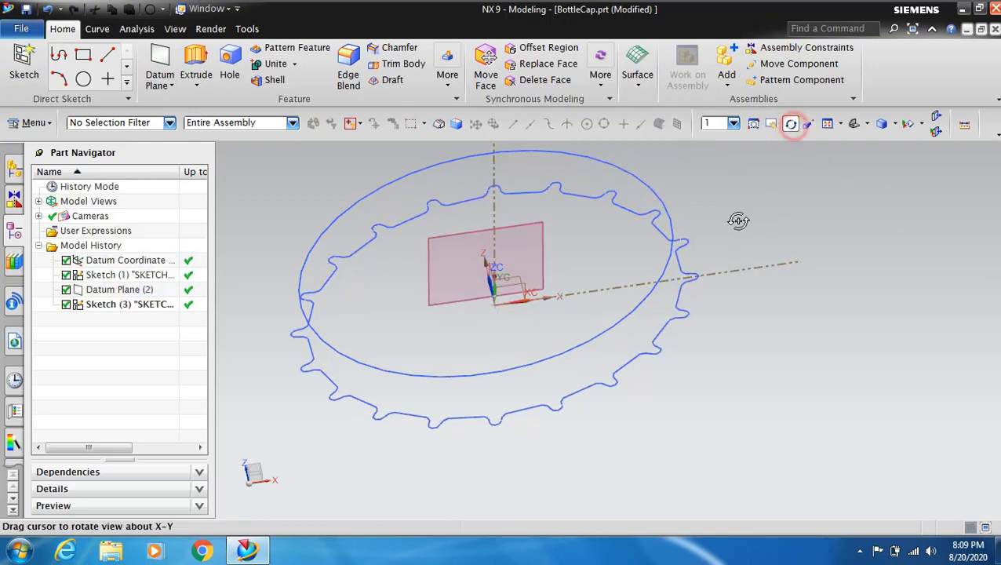
{"action": "left_click_drag", "start_coordinate": [743, 210], "coordinate": [771, 213]}
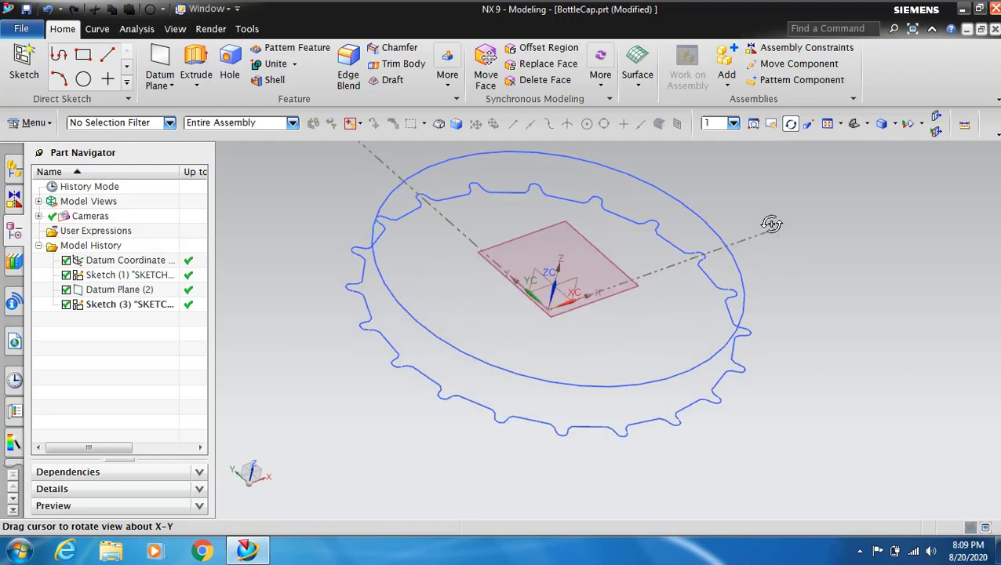
{"action": "key", "text": "Escape"}
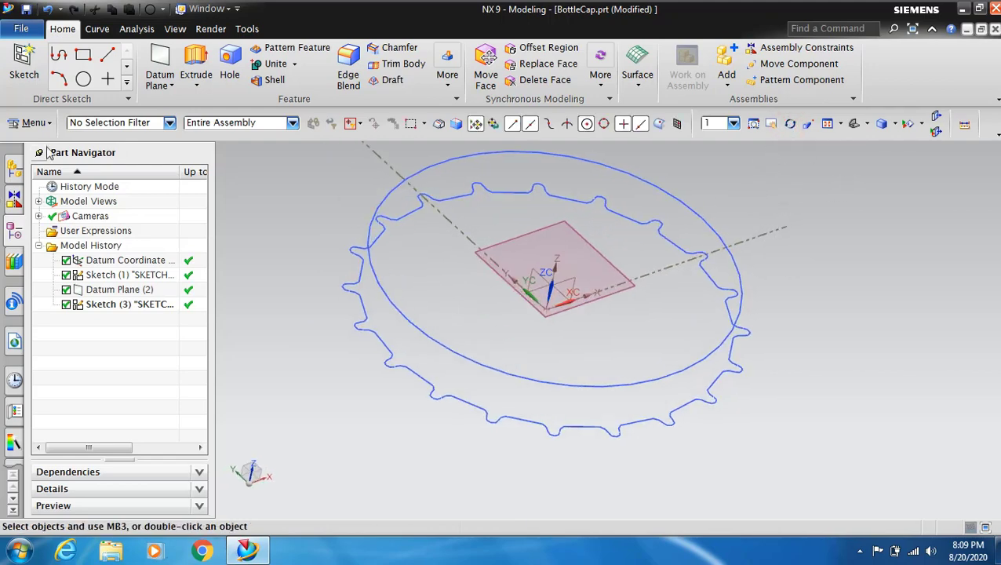
Step: Start a sketch on the XZ datum plane and draw a 10-long vertical line from the origin
{"action": "left_click", "coordinate": [37, 69]}
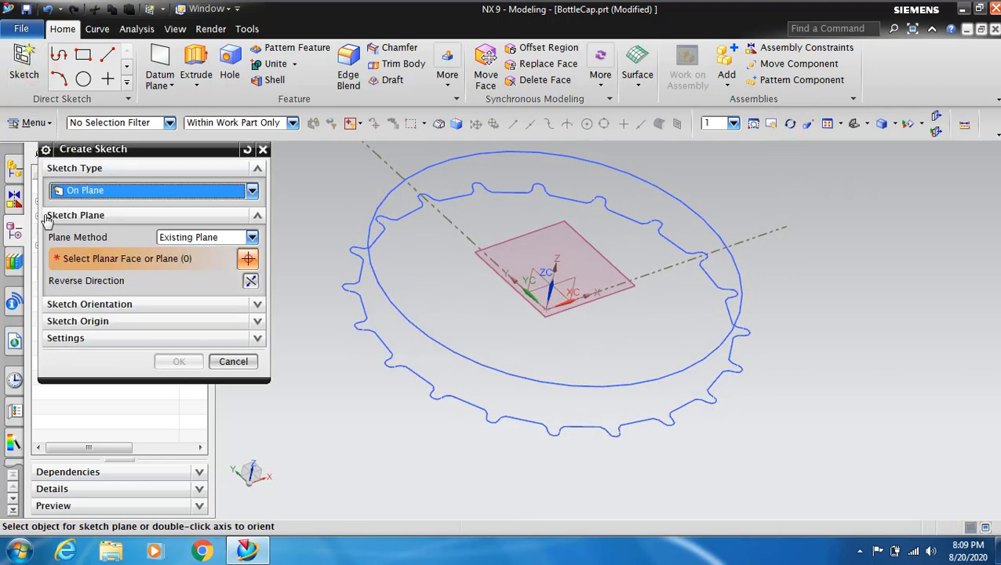
{"action": "left_click", "coordinate": [563, 286]}
{"action": "left_click", "coordinate": [177, 361]}
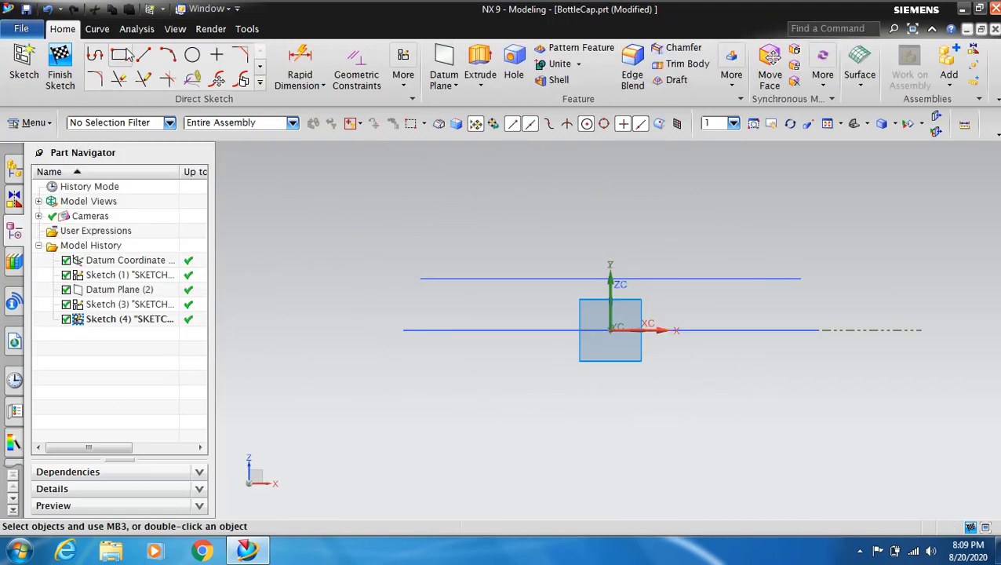
{"action": "left_click", "coordinate": [146, 55]}
{"action": "left_click", "coordinate": [610, 323]}
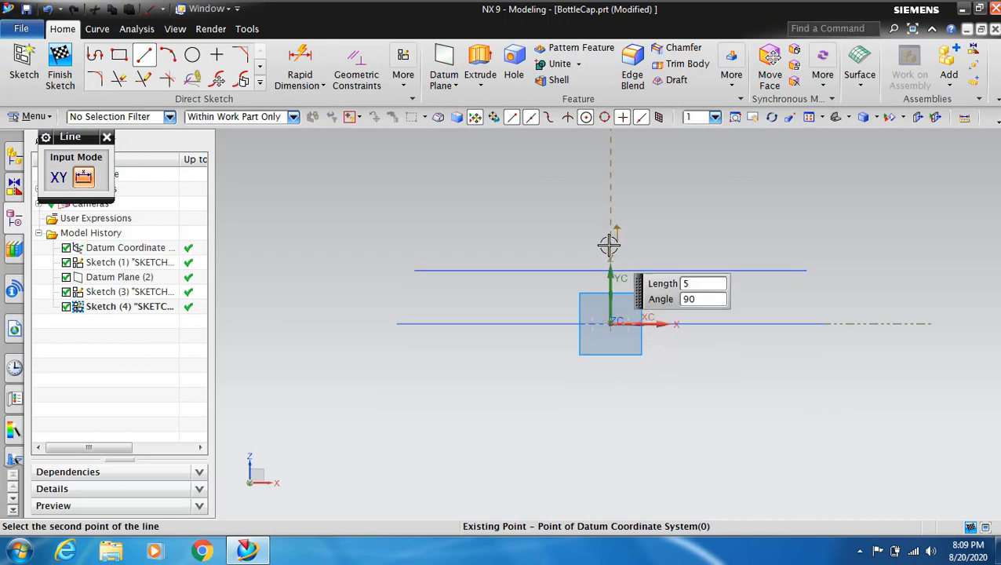
{"action": "left_click", "coordinate": [613, 173]}
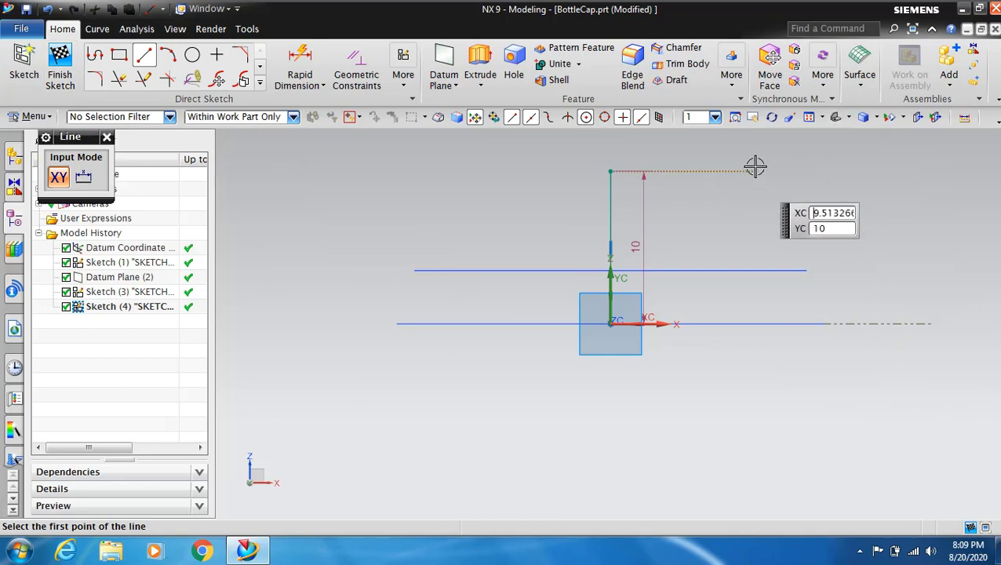
Step: Tilt the view and start a slanted line at the top circle's quadrant point
{"action": "left_click", "coordinate": [772, 117]}
{"action": "left_click_drag", "start_coordinate": [832, 252], "coordinate": [770, 358]}
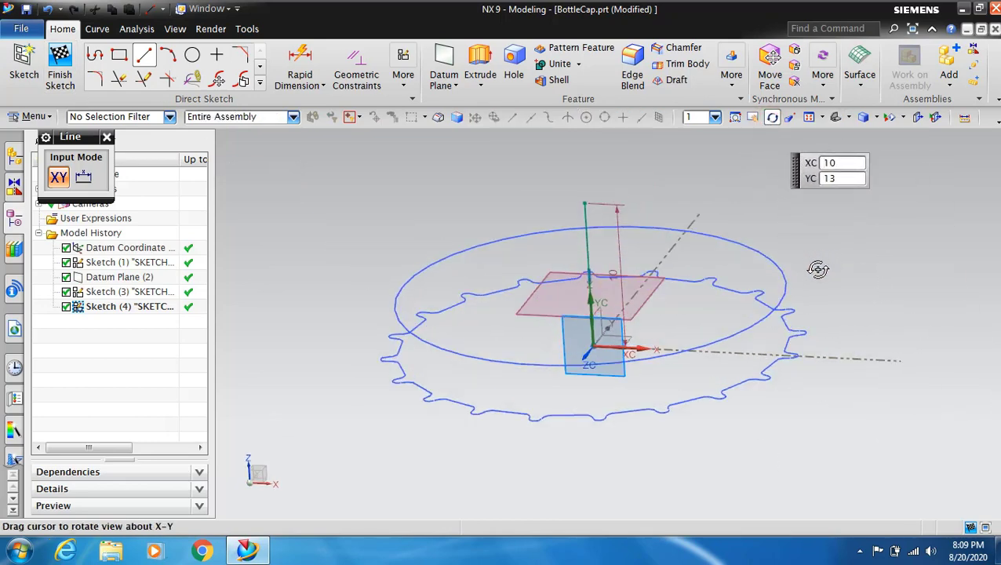
{"action": "scroll", "coordinate": [770, 358], "scroll_direction": "up", "scroll_amount": 4}
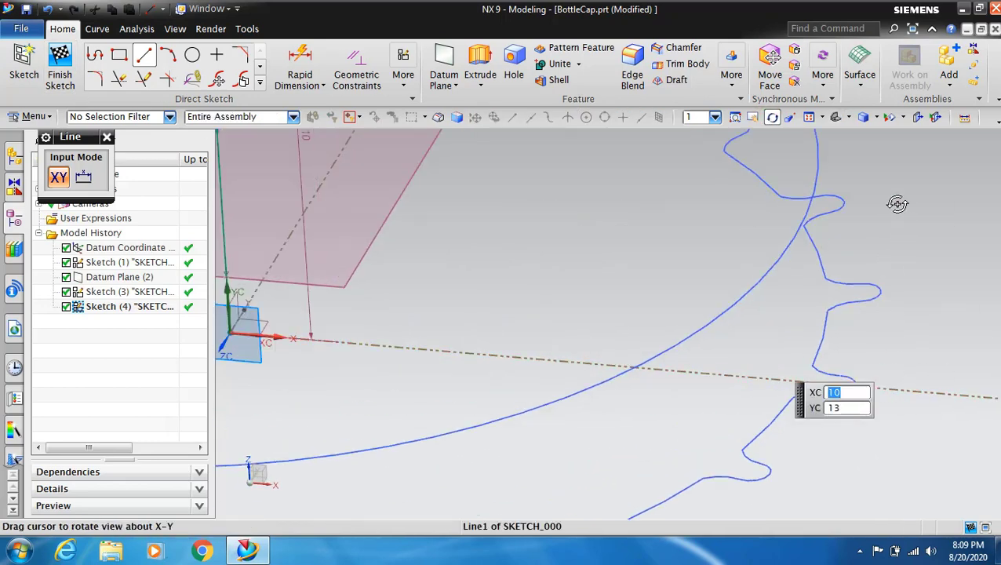
{"action": "left_click", "coordinate": [773, 119]}
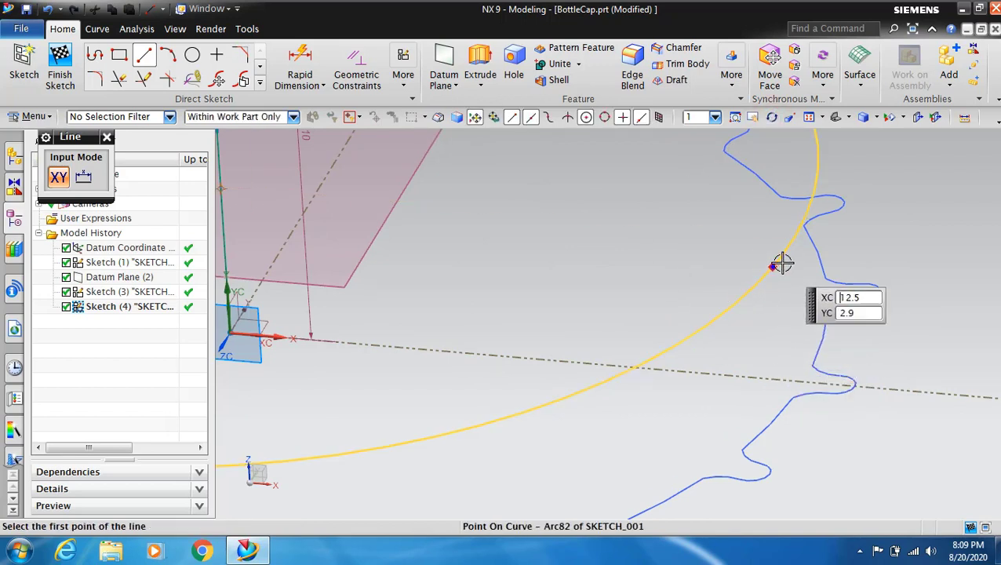
{"action": "left_click", "coordinate": [602, 119]}
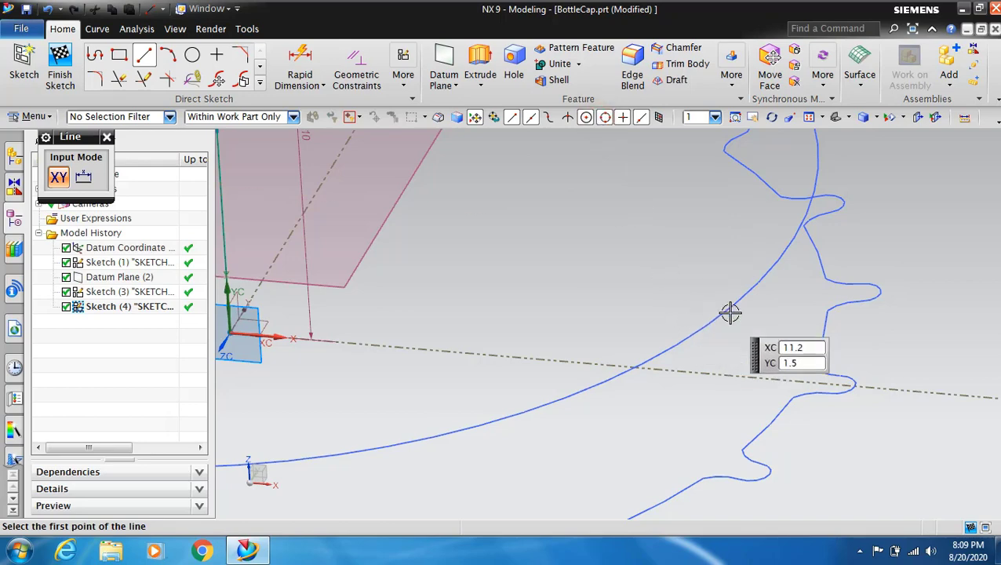
{"action": "left_click", "coordinate": [794, 239]}
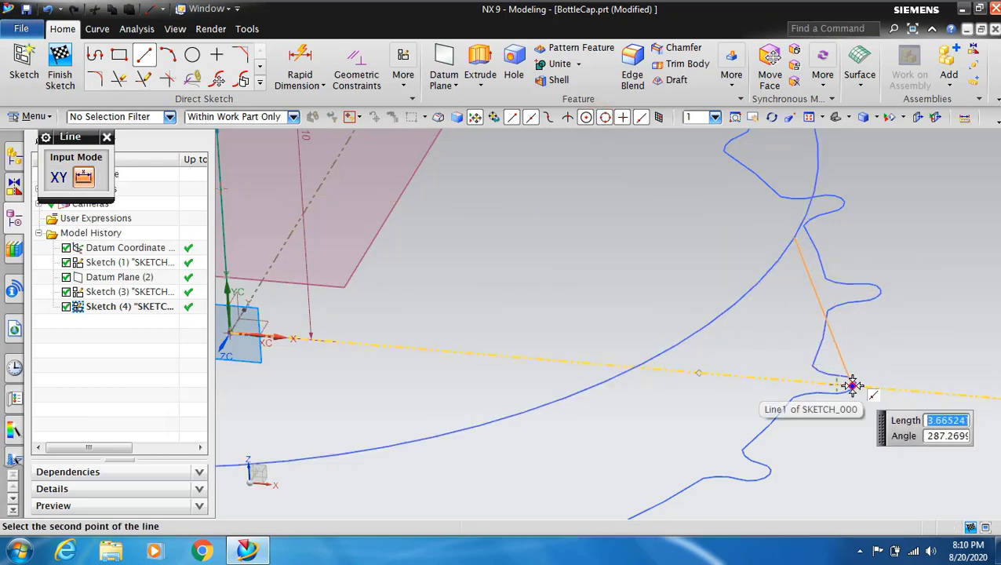
Step: End the slanted line on the crimped outline and finish the sketch
{"action": "scroll", "coordinate": [853, 385], "scroll_direction": "up", "scroll_amount": 2}
{"action": "scroll", "coordinate": [859, 388], "scroll_direction": "up", "scroll_amount": 2}
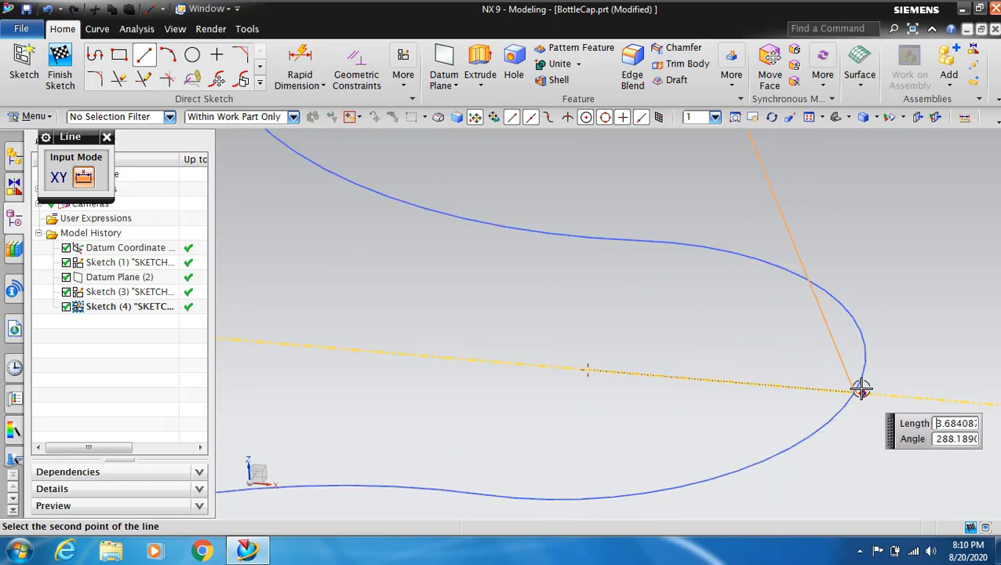
{"action": "left_click", "coordinate": [855, 390]}
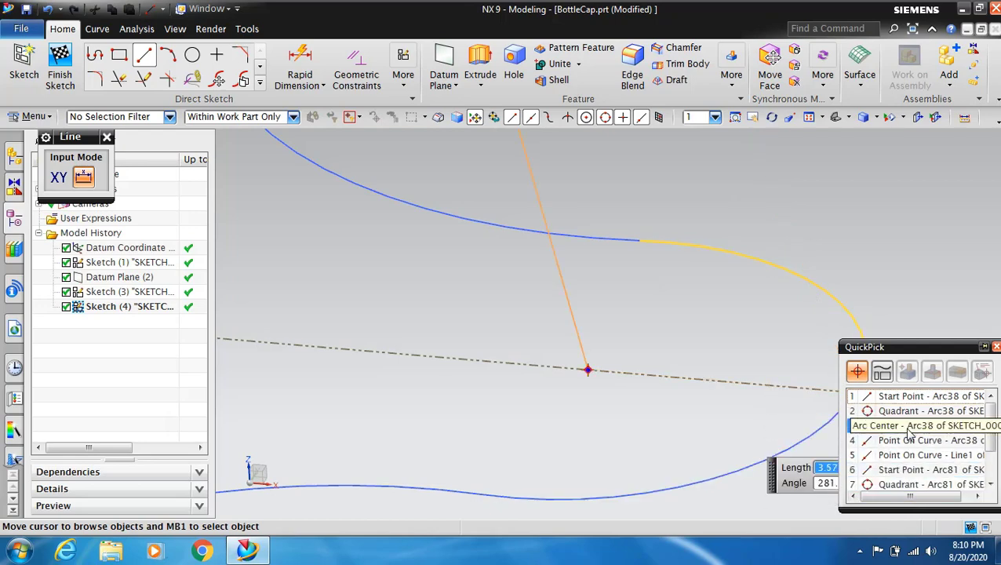
{"action": "left_click_drag", "start_coordinate": [908, 347], "coordinate": [892, 127]}
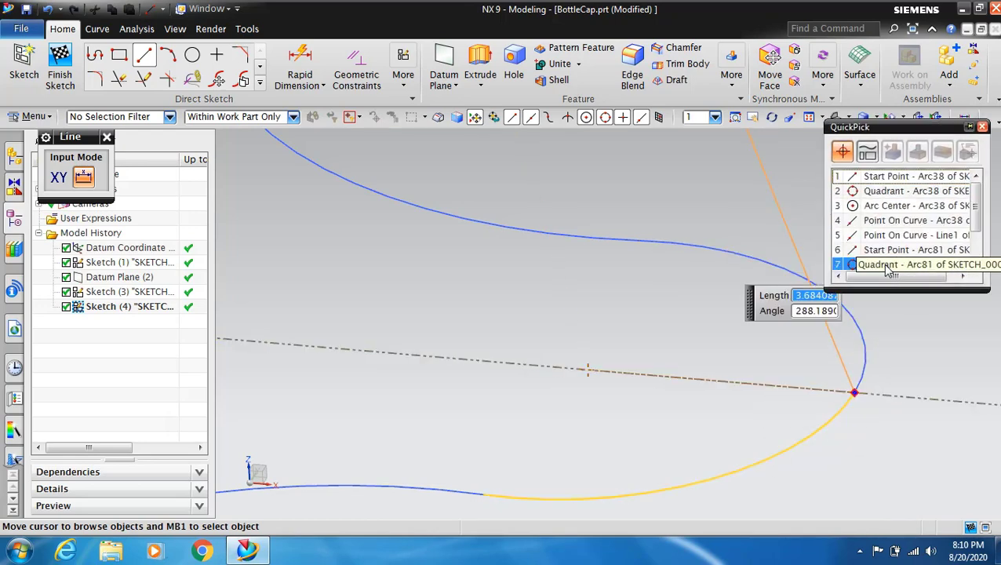
{"action": "left_click", "coordinate": [722, 406]}
{"action": "scroll", "coordinate": [743, 409], "scroll_direction": "down", "scroll_amount": 2}
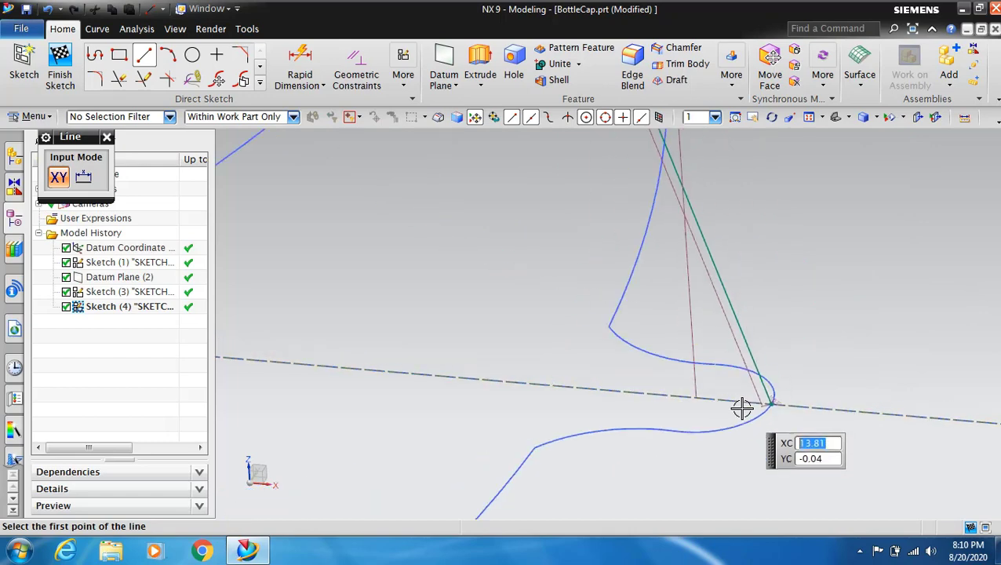
{"action": "scroll", "coordinate": [741, 409], "scroll_direction": "down", "scroll_amount": 2}
{"action": "scroll", "coordinate": [742, 409], "scroll_direction": "down", "scroll_amount": 3}
{"action": "scroll", "coordinate": [742, 408], "scroll_direction": "down", "scroll_amount": 2}
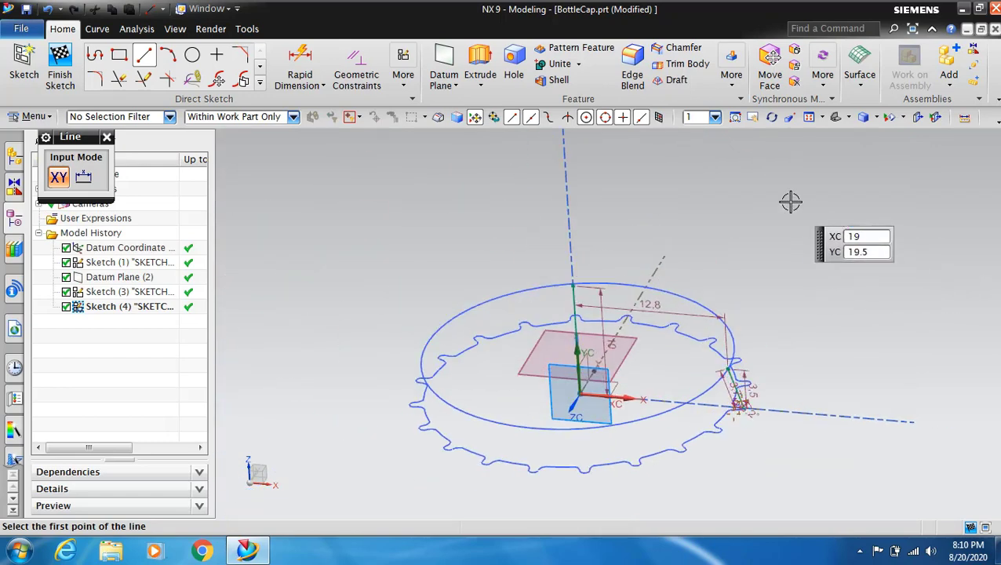
{"action": "key", "text": "Escape"}
{"action": "key", "text": "ctrl+q"}
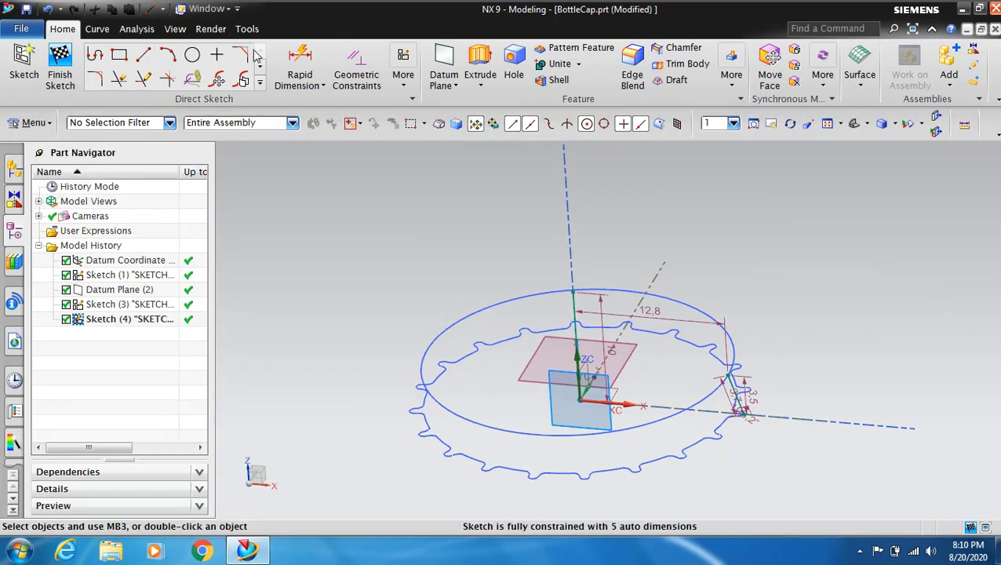
Step: Mirror the slanted line (Line4) across the vertical line with Mirror Curve
{"action": "left_click", "coordinate": [260, 68]}
{"action": "left_click", "coordinate": [261, 69]}
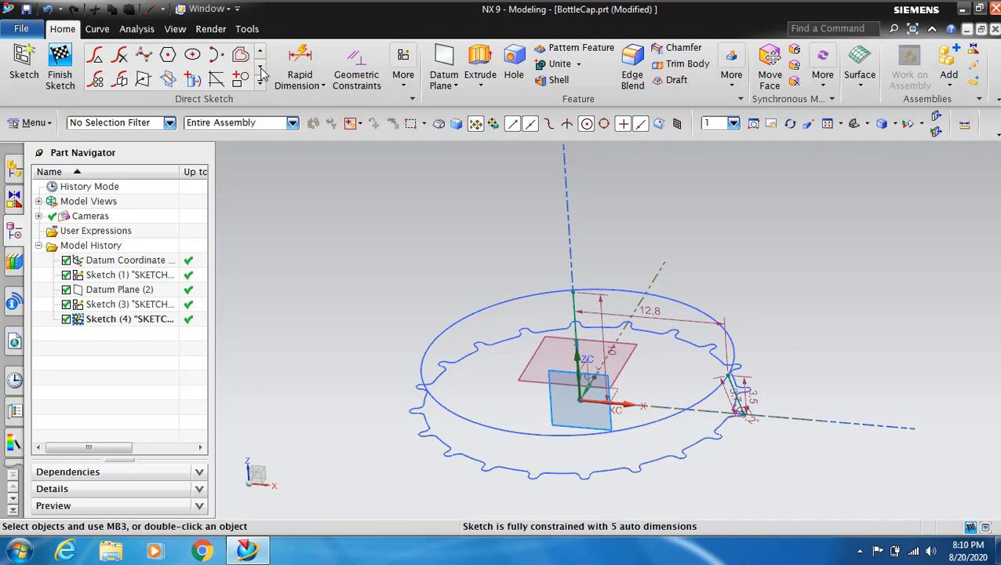
{"action": "left_click", "coordinate": [120, 81]}
{"action": "scroll", "coordinate": [682, 406], "scroll_direction": "up", "scroll_amount": 4}
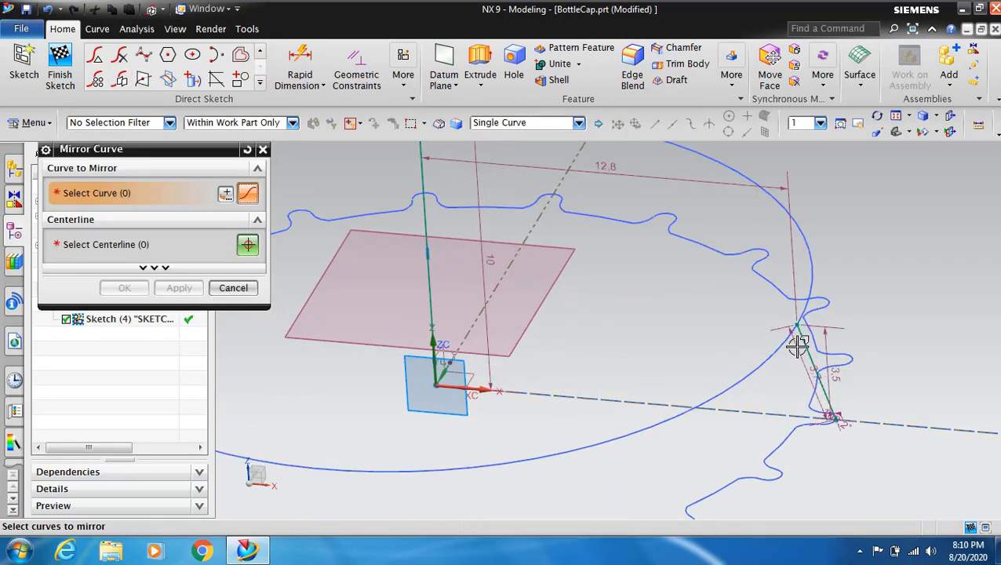
{"action": "left_click", "coordinate": [809, 339]}
{"action": "scroll", "coordinate": [719, 398], "scroll_direction": "down", "scroll_amount": 3}
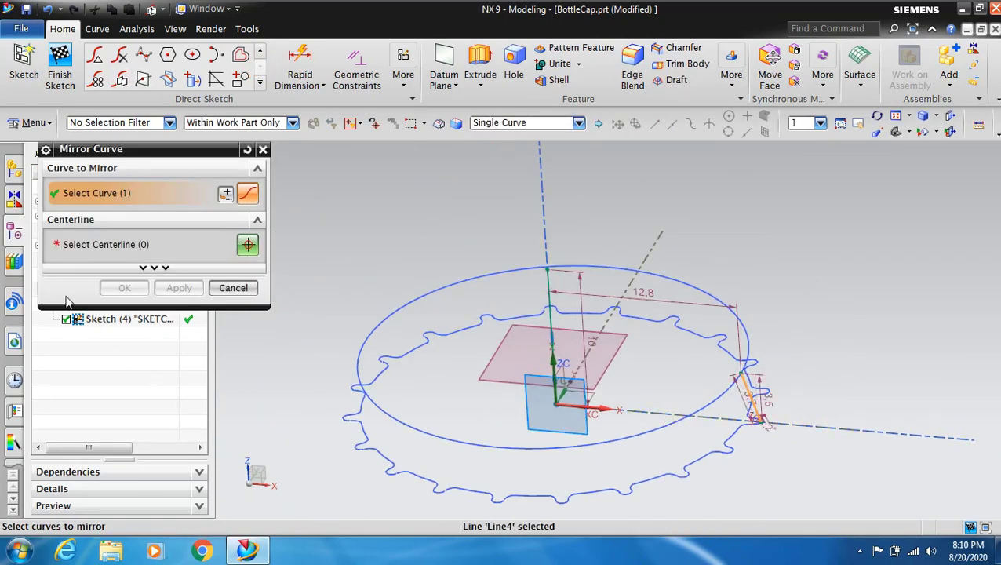
{"action": "left_click", "coordinate": [120, 257]}
{"action": "left_click", "coordinate": [548, 291]}
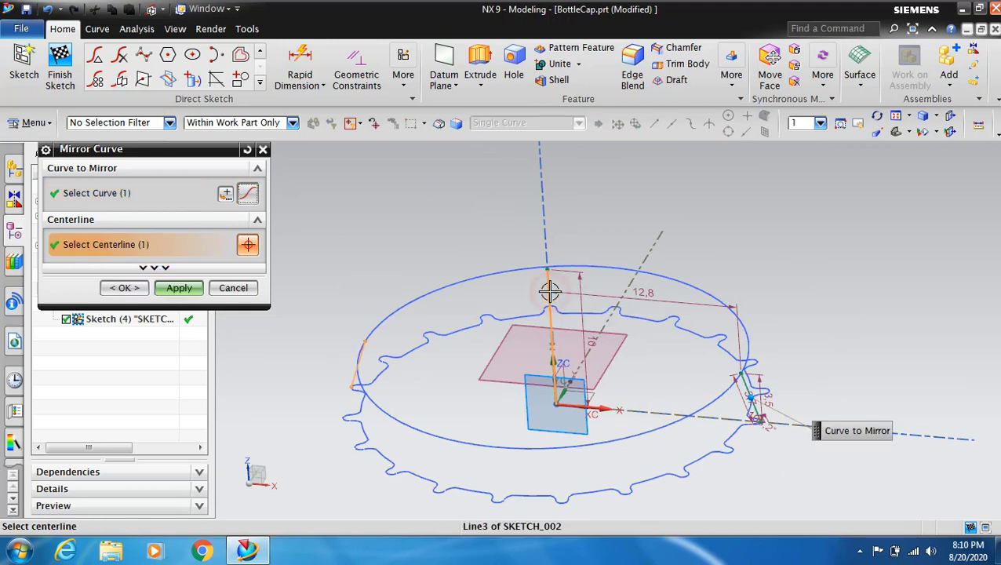
{"action": "left_click", "coordinate": [179, 288]}
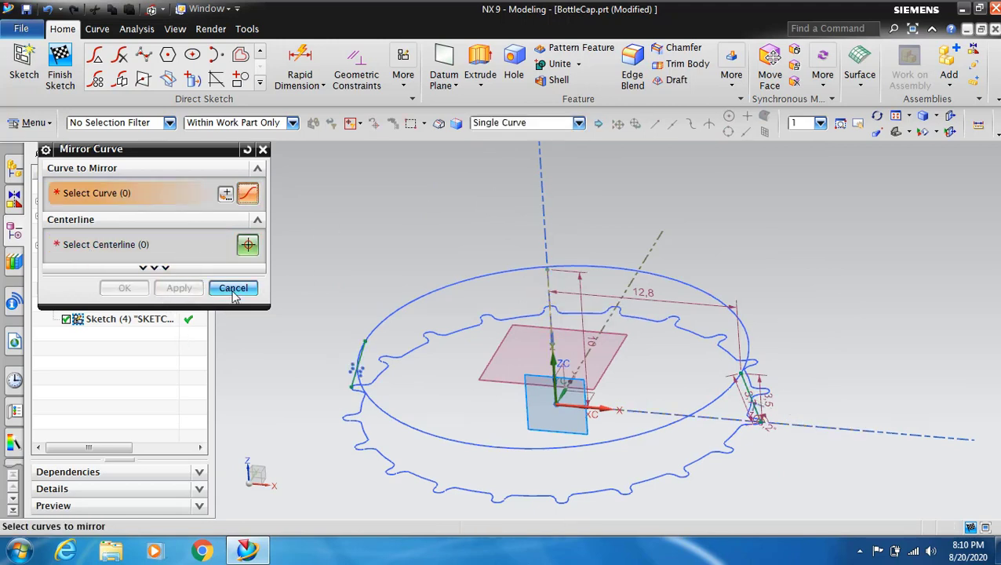
{"action": "left_click", "coordinate": [233, 288]}
Step: Rotate the view to check the mirrored line and finish Sketch (4)
{"action": "left_click", "coordinate": [790, 124]}
{"action": "mouse_move", "coordinate": [782, 224]}
{"action": "left_mouse_down"}
{"action": "mouse_move", "coordinate": [801, 225]}
{"action": "mouse_move", "coordinate": [793, 223]}
{"action": "left_mouse_up"}
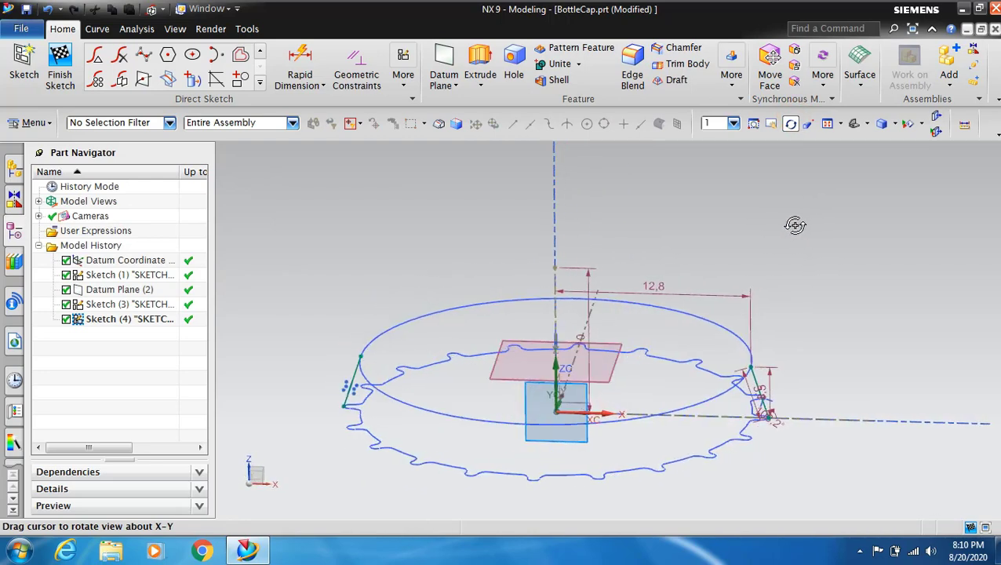
{"action": "left_click", "coordinate": [790, 123]}
{"action": "left_click", "coordinate": [63, 76]}
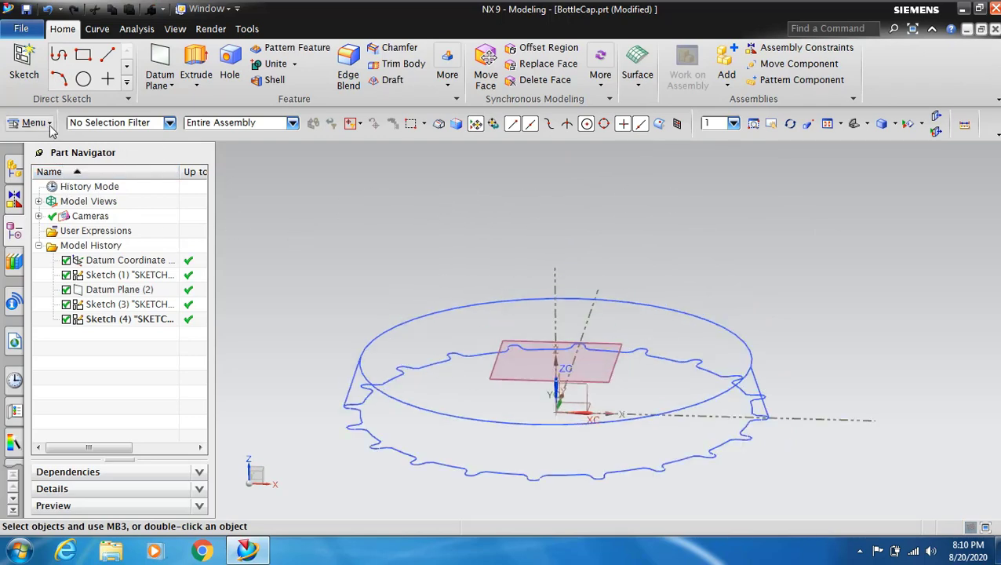
Step: Start a Swept with the top circle as section and both slanted lines as guides
{"action": "left_click", "coordinate": [49, 124]}
{"action": "mouse_move", "coordinate": [38, 189]}
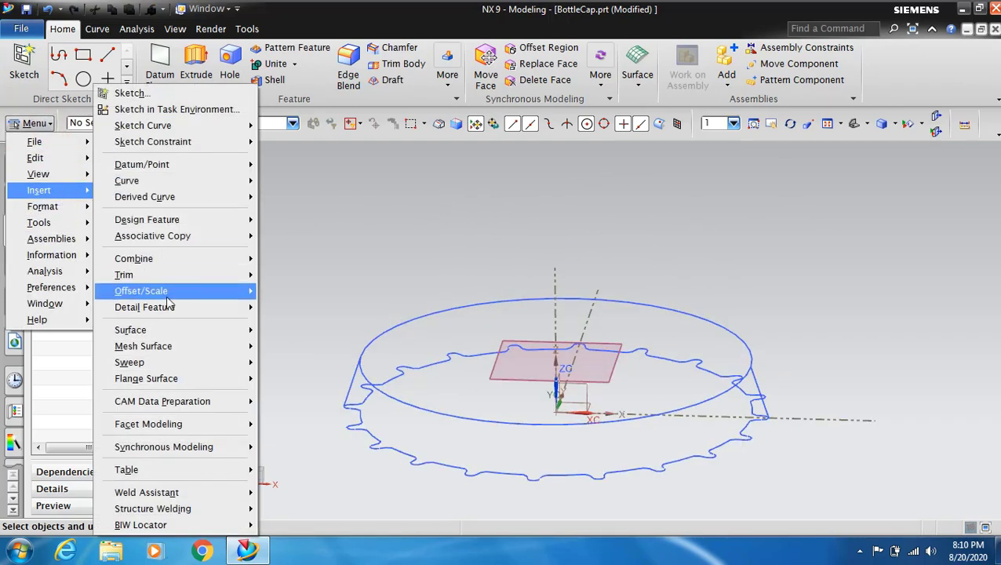
{"action": "mouse_move", "coordinate": [130, 363]}
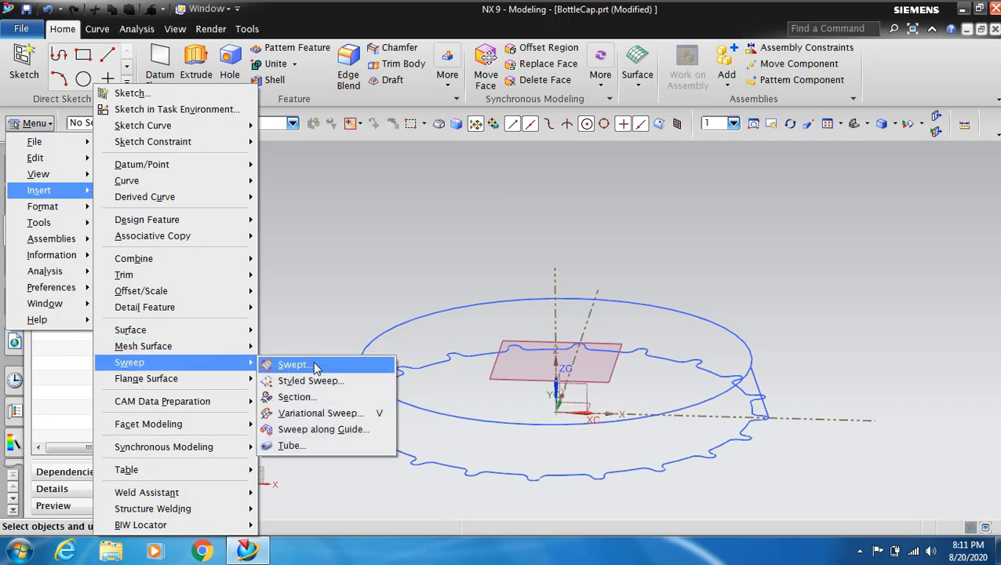
{"action": "left_click", "coordinate": [320, 367]}
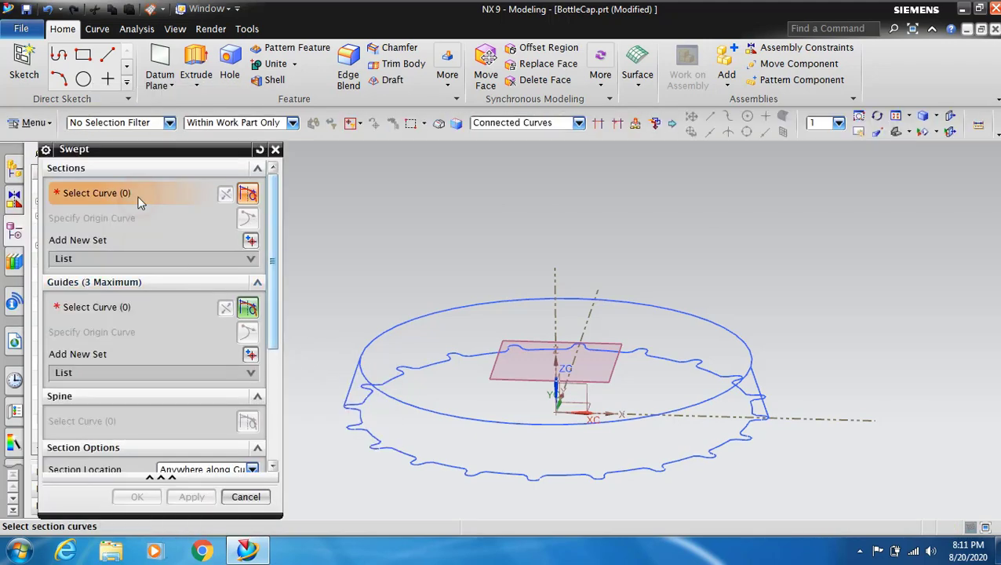
{"action": "left_click", "coordinate": [721, 316]}
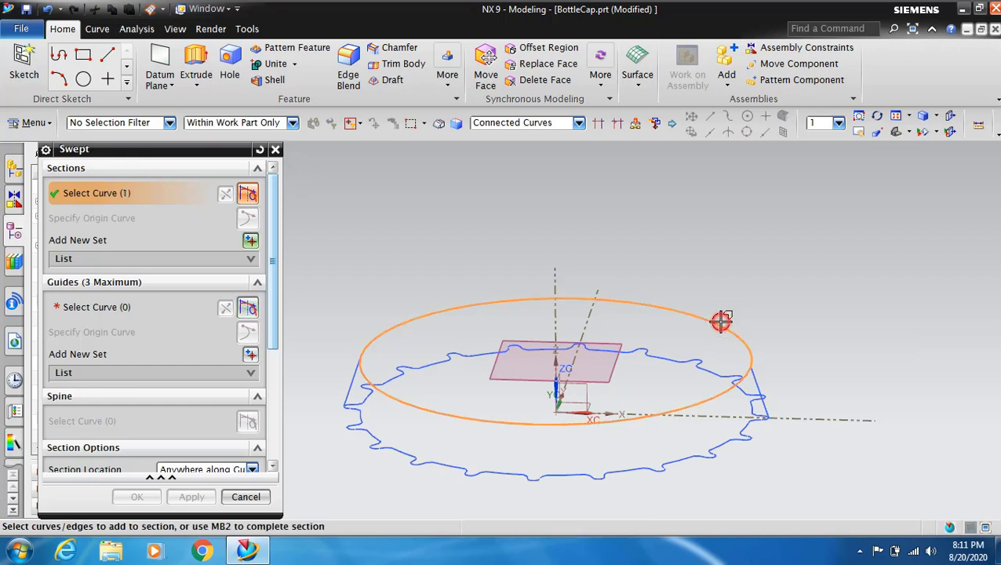
{"action": "left_click", "coordinate": [108, 308]}
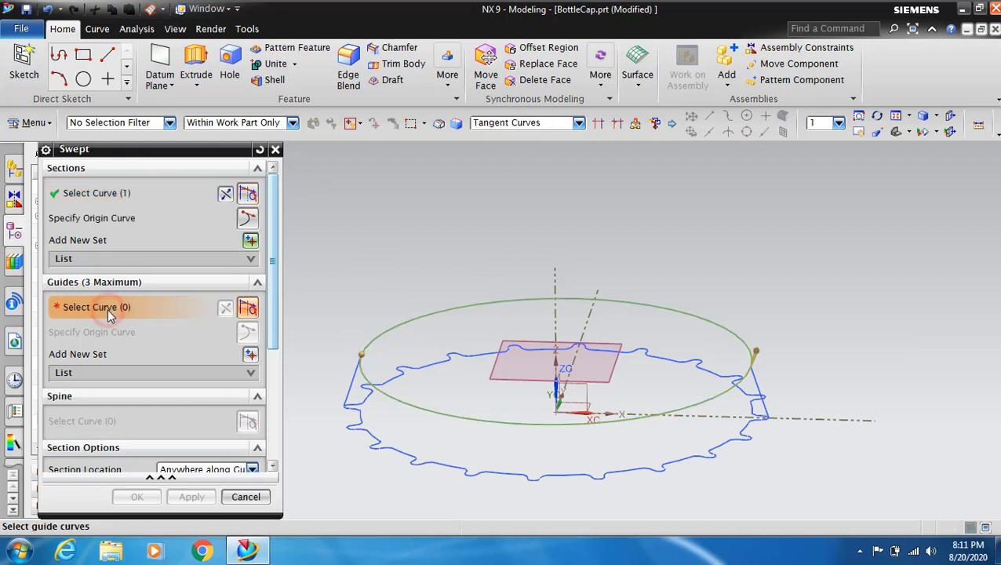
{"action": "left_click", "coordinate": [764, 385]}
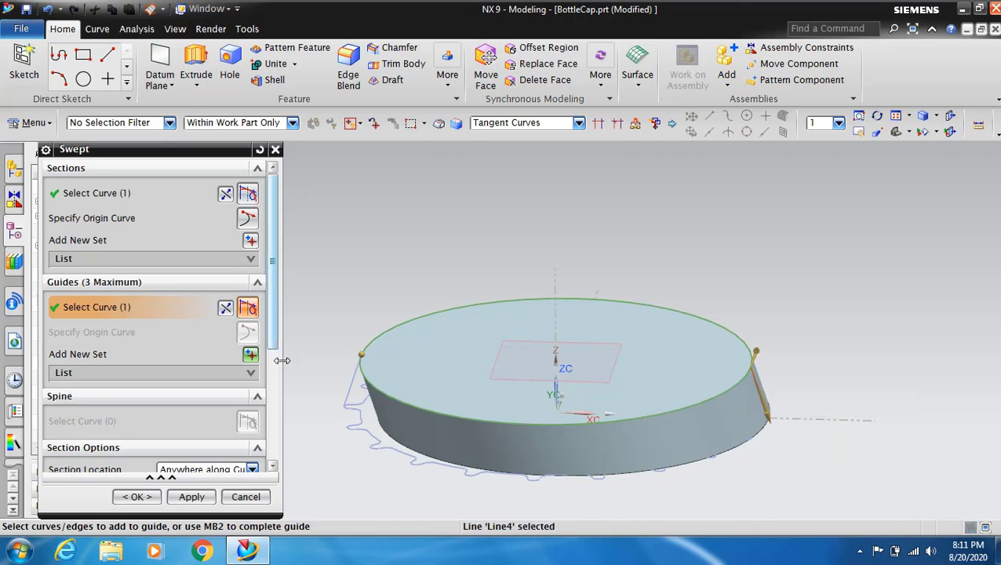
{"action": "left_click", "coordinate": [250, 356]}
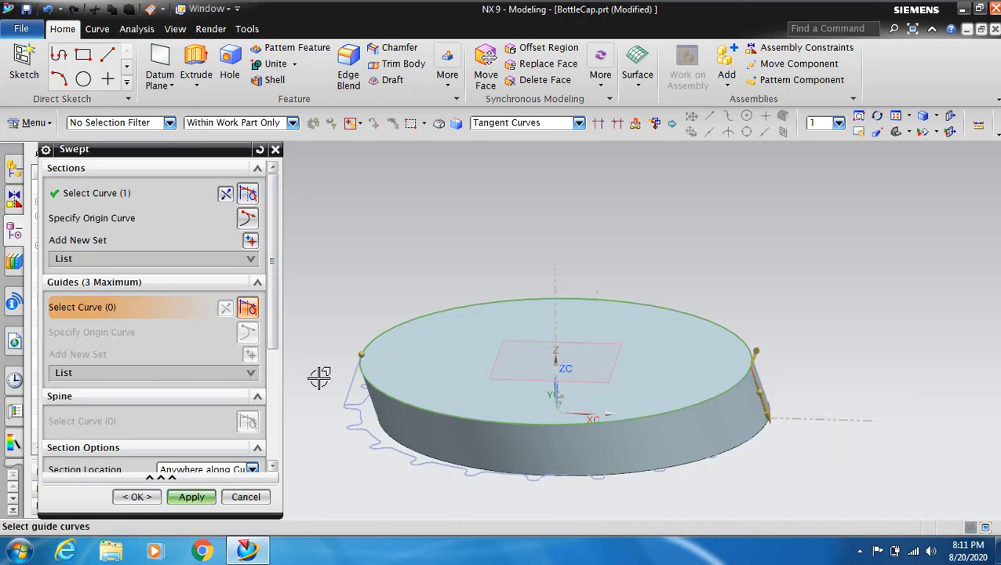
{"action": "left_click", "coordinate": [343, 383]}
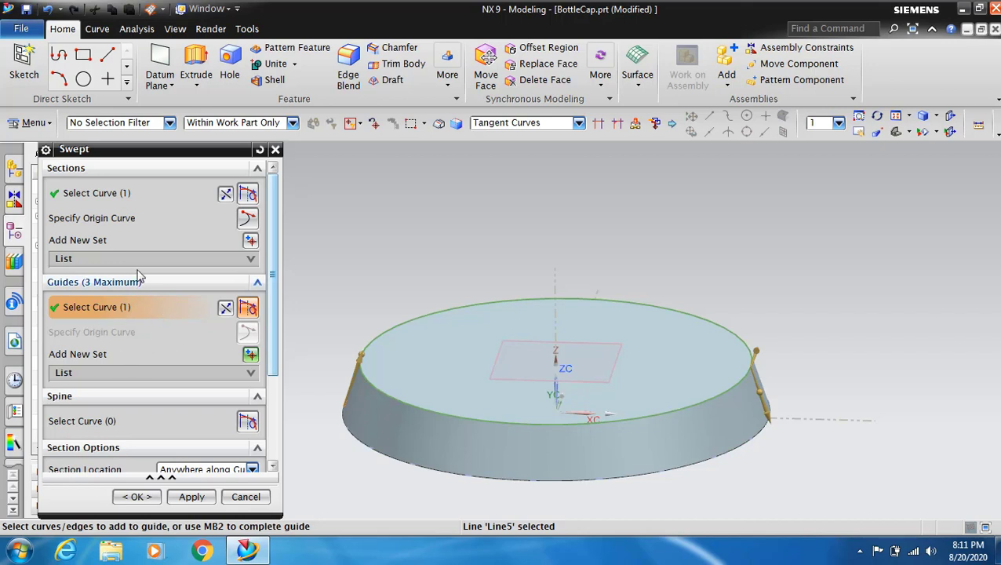
Step: Add a second section set using the wavy crimp outline
{"action": "left_click", "coordinate": [250, 240]}
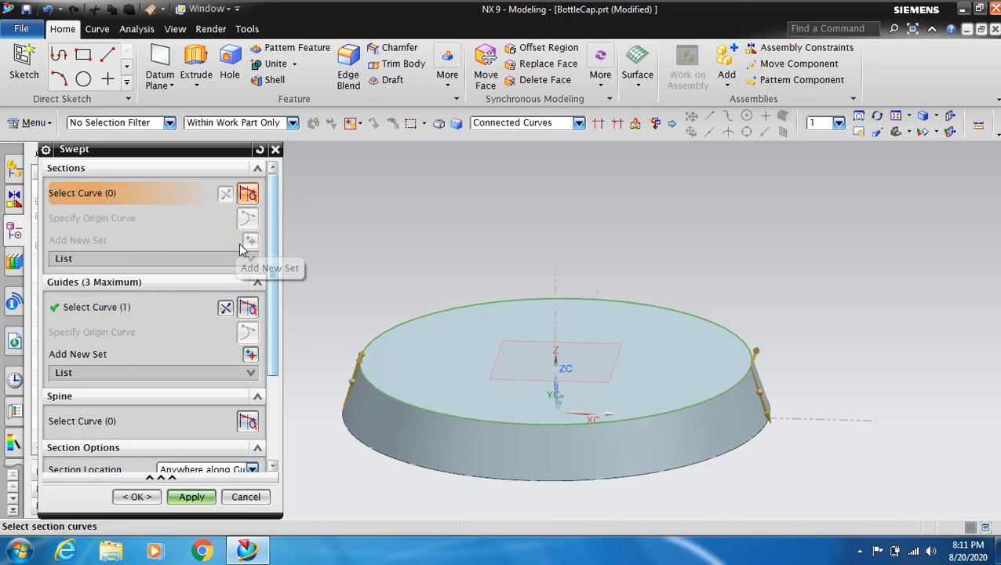
{"action": "left_click", "coordinate": [877, 118]}
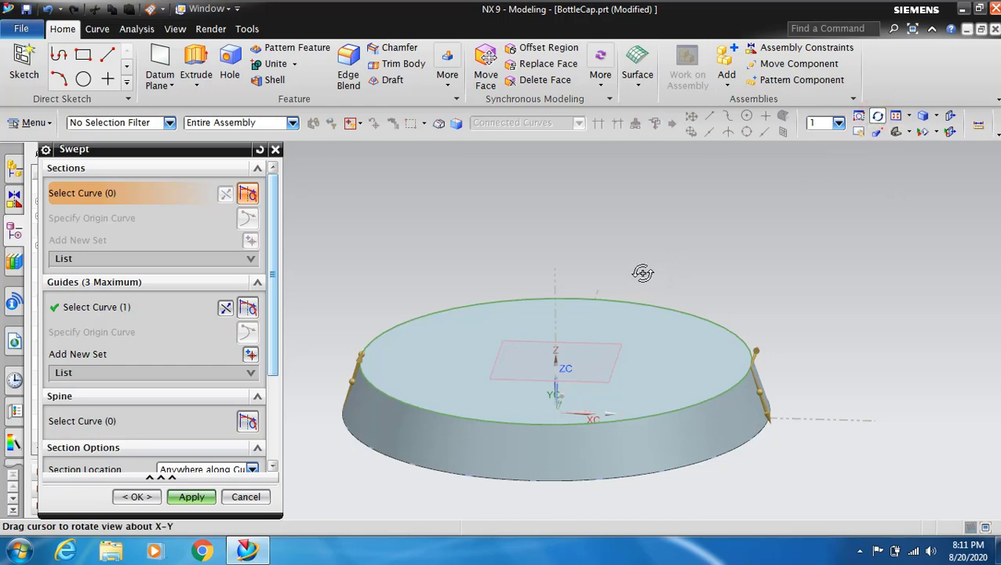
{"action": "mouse_move", "coordinate": [641, 272]}
{"action": "left_mouse_down"}
{"action": "mouse_move", "coordinate": [652, 223]}
{"action": "mouse_move", "coordinate": [768, 193]}
{"action": "left_mouse_up"}
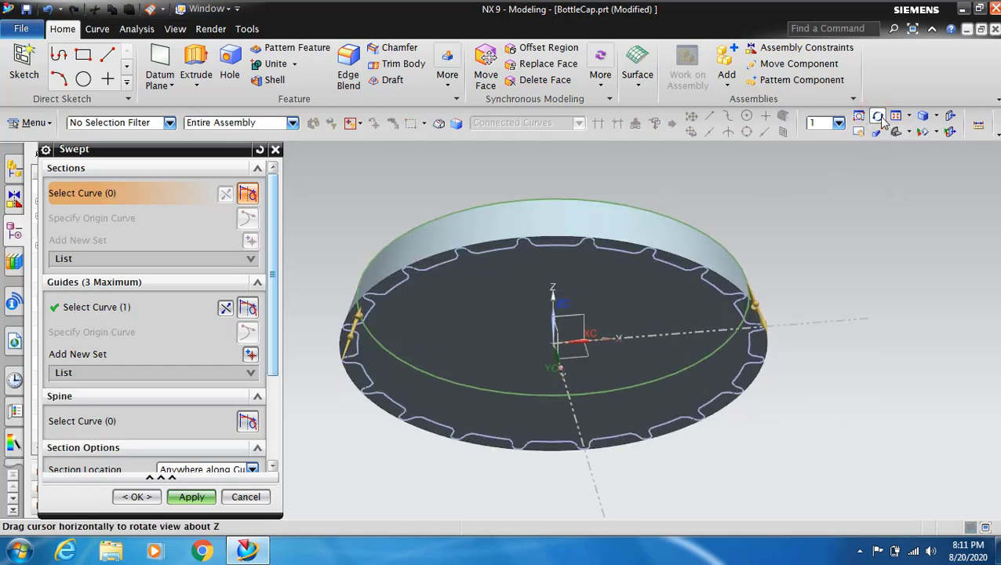
{"action": "key", "text": "Escape"}
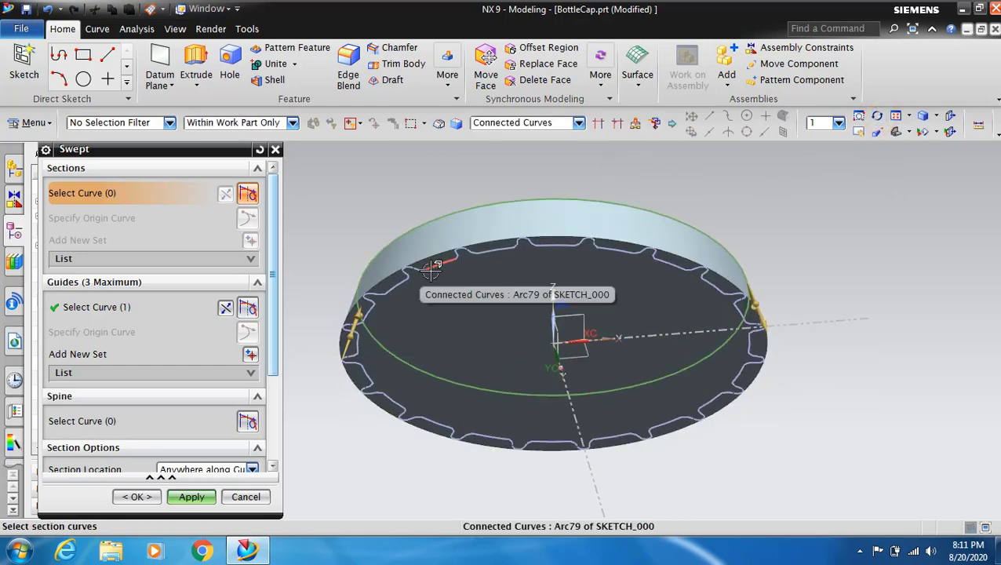
{"action": "left_click", "coordinate": [430, 271]}
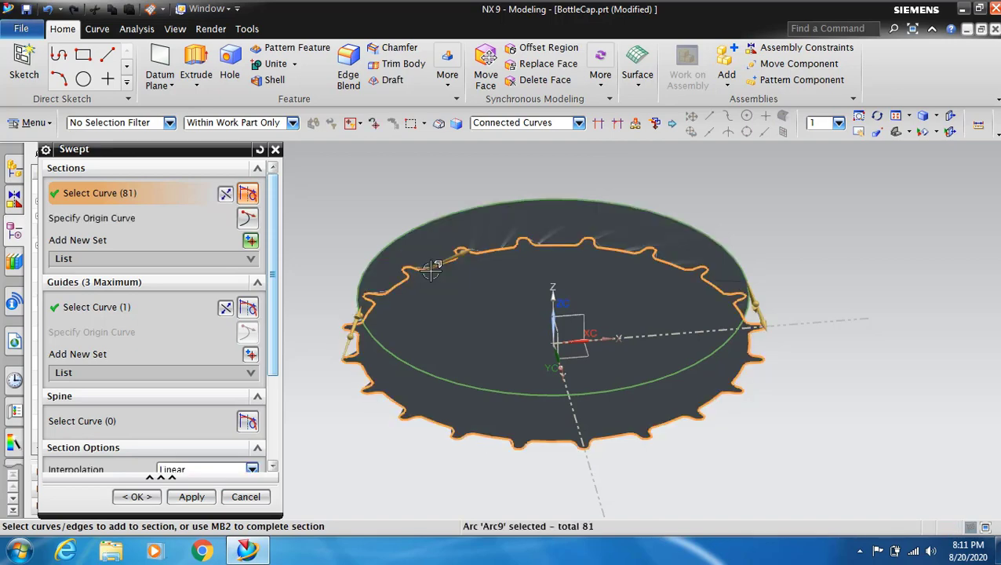
{"action": "left_click", "coordinate": [878, 117]}
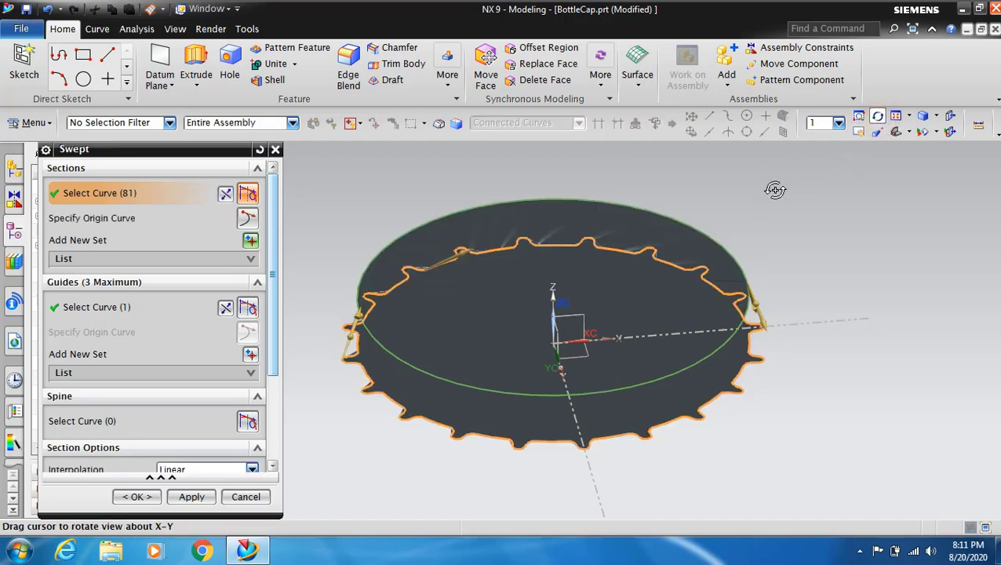
{"action": "mouse_move", "coordinate": [775, 190]}
{"action": "left_mouse_down"}
{"action": "mouse_move", "coordinate": [750, 230]}
{"action": "mouse_move", "coordinate": [782, 223]}
{"action": "mouse_move", "coordinate": [765, 226]}
{"action": "left_mouse_up"}
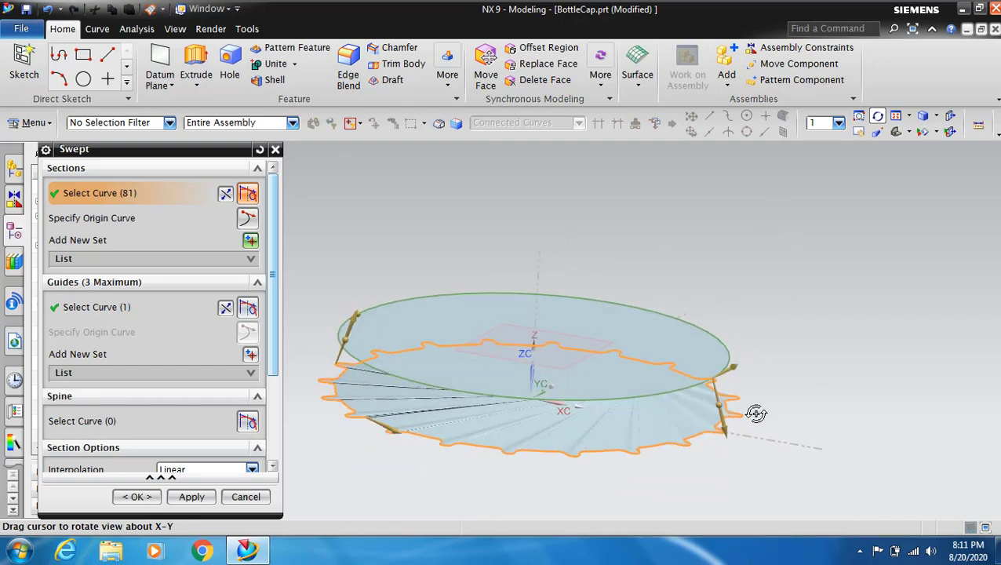
{"action": "scroll", "coordinate": [730, 458], "scroll_direction": "up", "scroll_amount": 1}
{"action": "scroll", "coordinate": [721, 431], "scroll_direction": "up", "scroll_amount": 2}
{"action": "scroll", "coordinate": [706, 387], "scroll_direction": "up", "scroll_amount": 2}
{"action": "scroll", "coordinate": [706, 387], "scroll_direction": "up", "scroll_amount": 2}
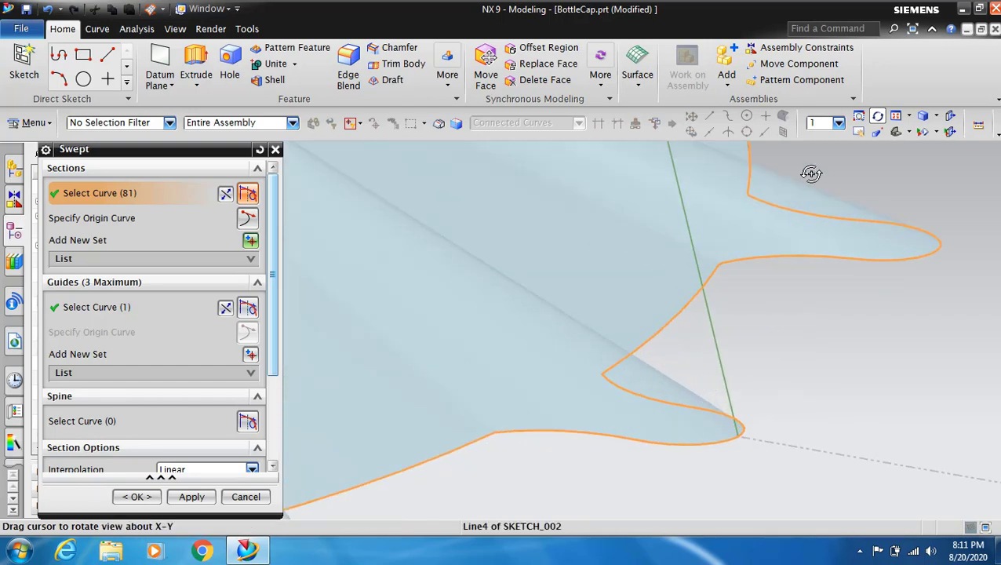
Step: Set the arc as the section's origin curve
{"action": "left_click", "coordinate": [876, 119]}
{"action": "left_click", "coordinate": [106, 218]}
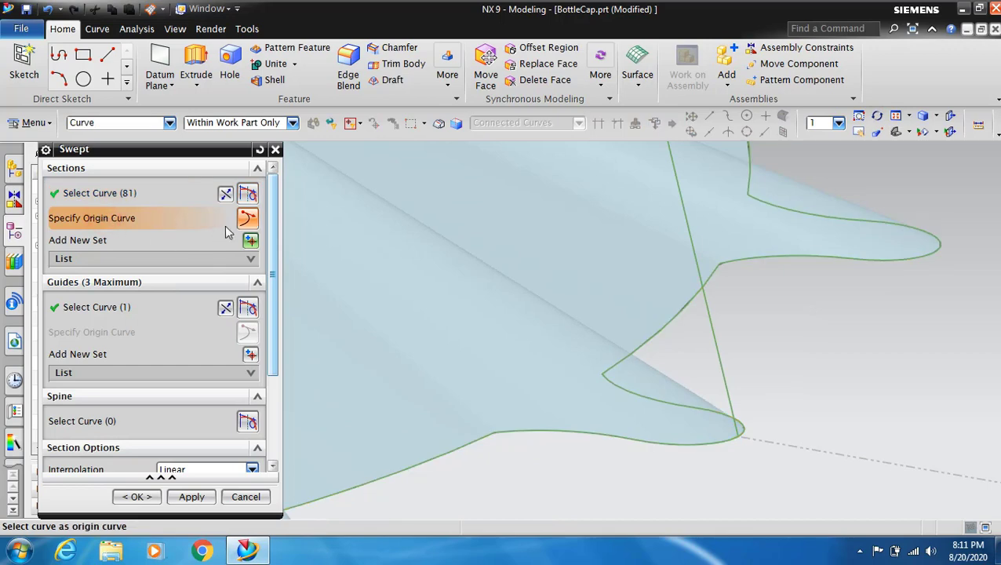
{"action": "middle_click_drag", "start_coordinate": [785, 458], "coordinate": [724, 435]}
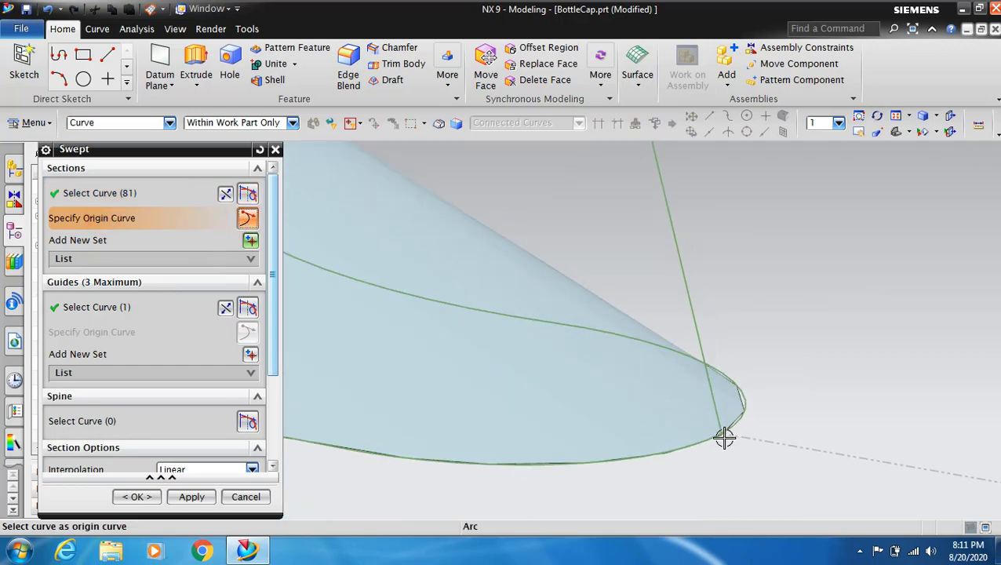
{"action": "left_click", "coordinate": [723, 435]}
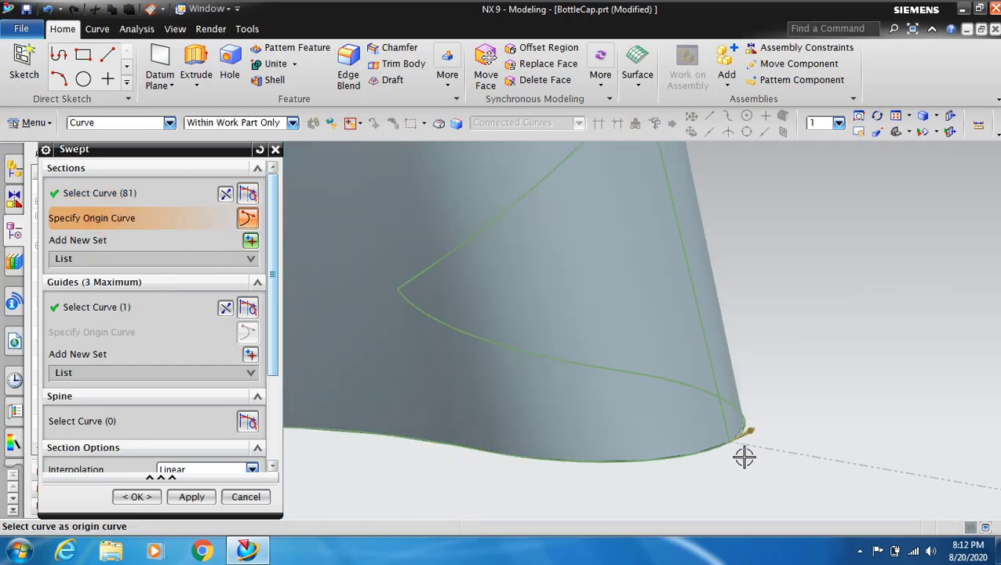
{"action": "scroll", "coordinate": [743, 456], "scroll_direction": "down", "scroll_amount": 5}
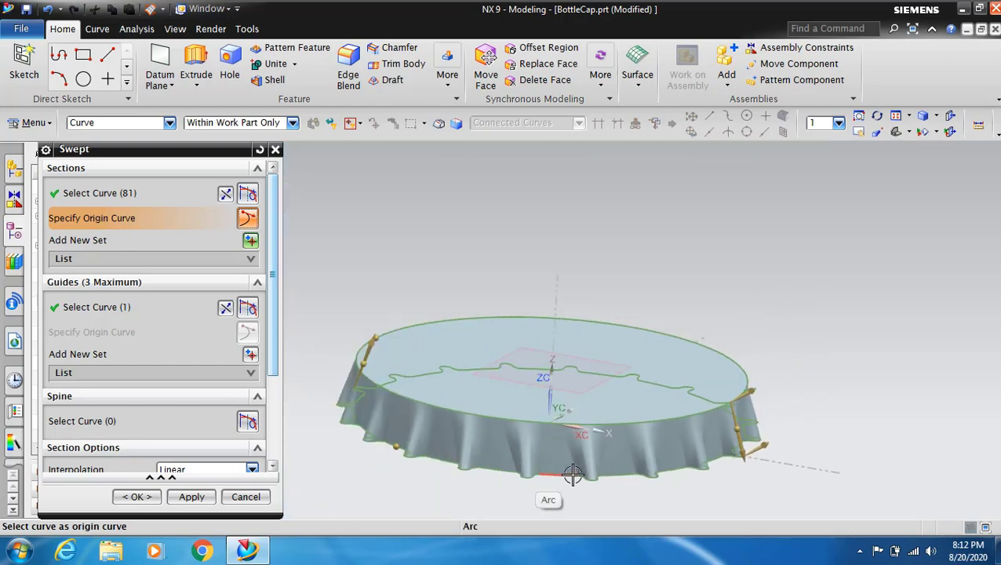
{"action": "scroll", "coordinate": [755, 456], "scroll_direction": "up", "scroll_amount": 3}
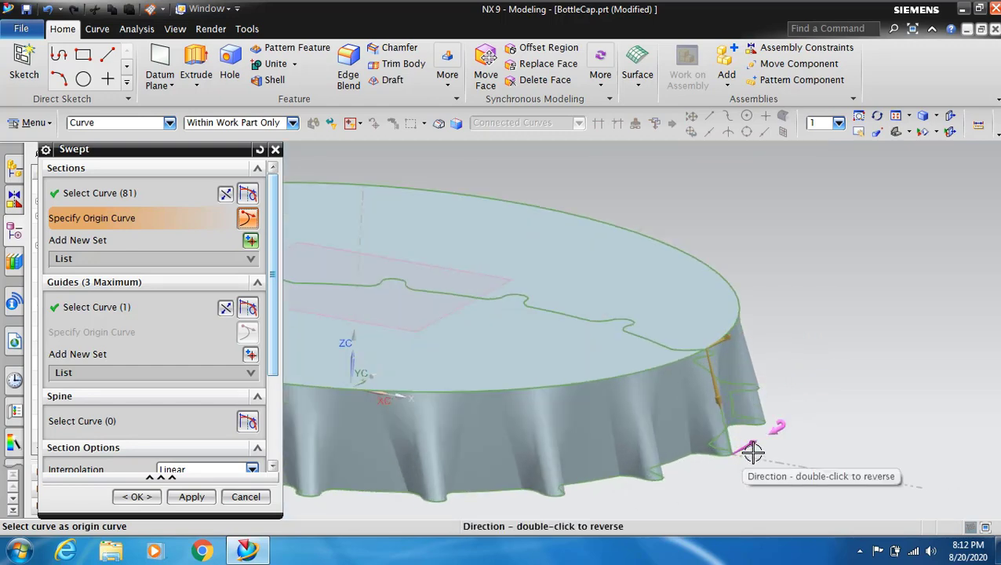
{"action": "scroll", "coordinate": [753, 450], "scroll_direction": "down", "scroll_amount": 2}
{"action": "scroll", "coordinate": [754, 445], "scroll_direction": "down", "scroll_amount": 2}
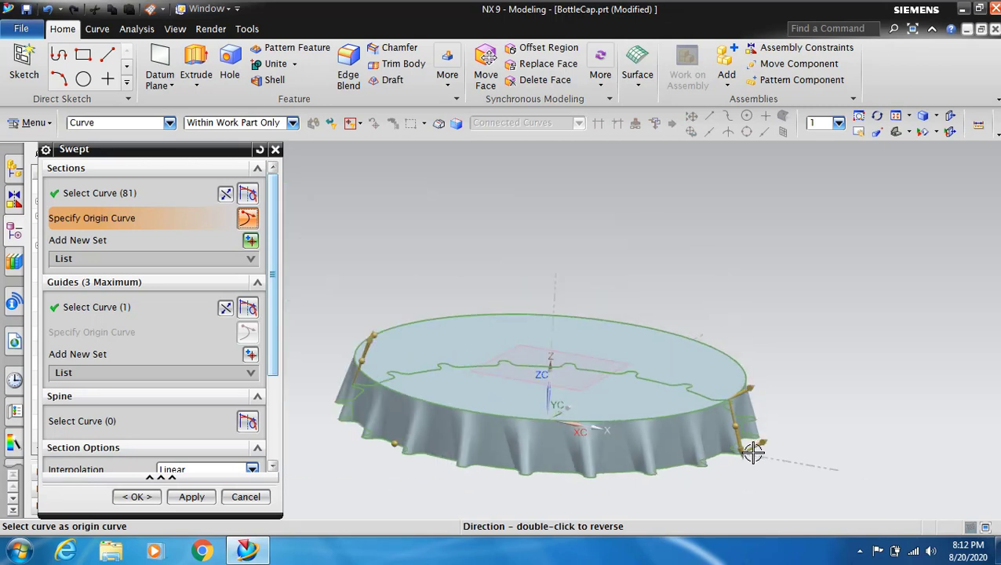
{"action": "scroll", "coordinate": [754, 445], "scroll_direction": "down", "scroll_amount": 1}
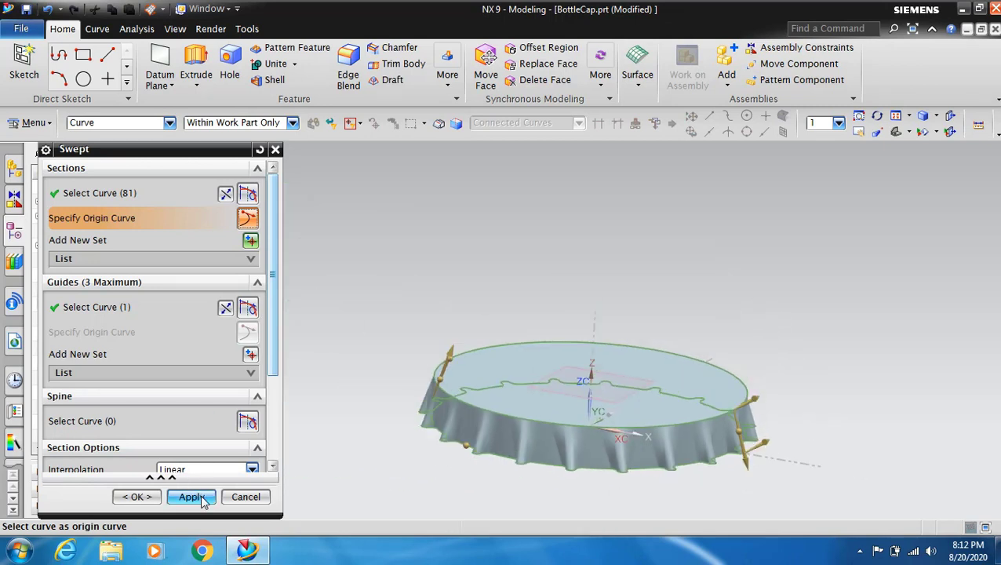
{"action": "left_click_drag", "start_coordinate": [275, 359], "coordinate": [277, 438]}
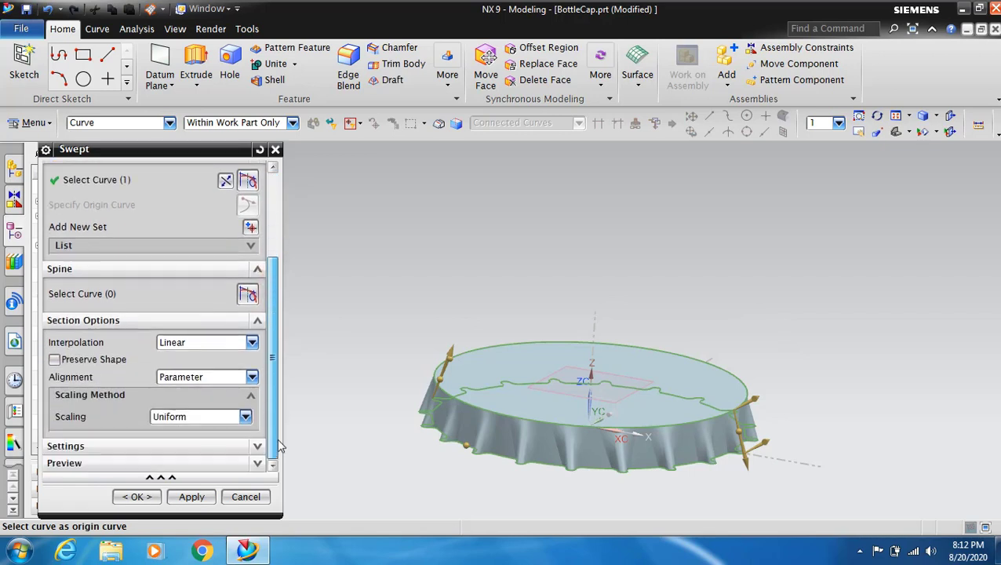
Step: Keep Linear interpolation and create the swept crimped skirt
{"action": "left_click", "coordinate": [252, 343]}
{"action": "left_click", "coordinate": [223, 372]}
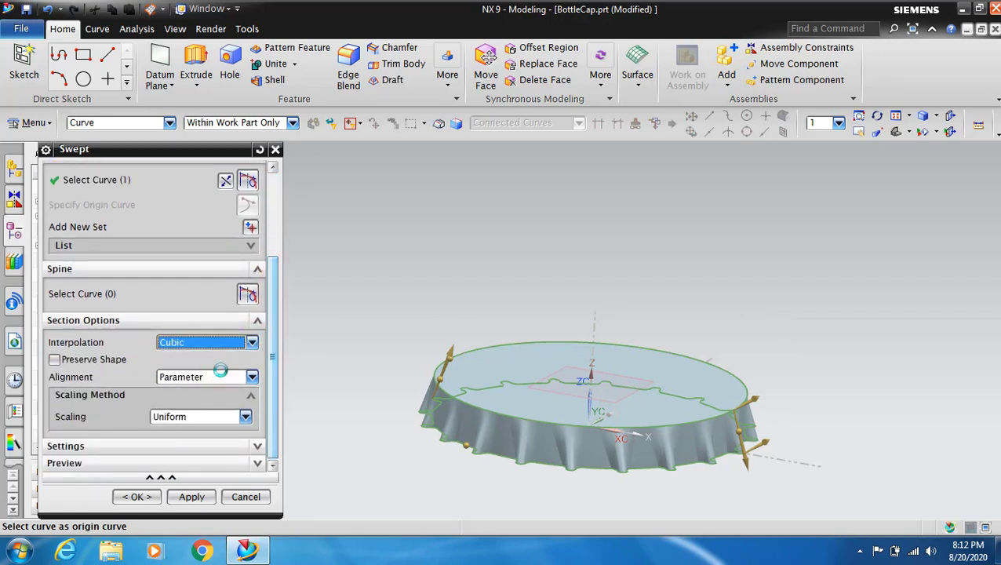
{"action": "left_click", "coordinate": [251, 343]}
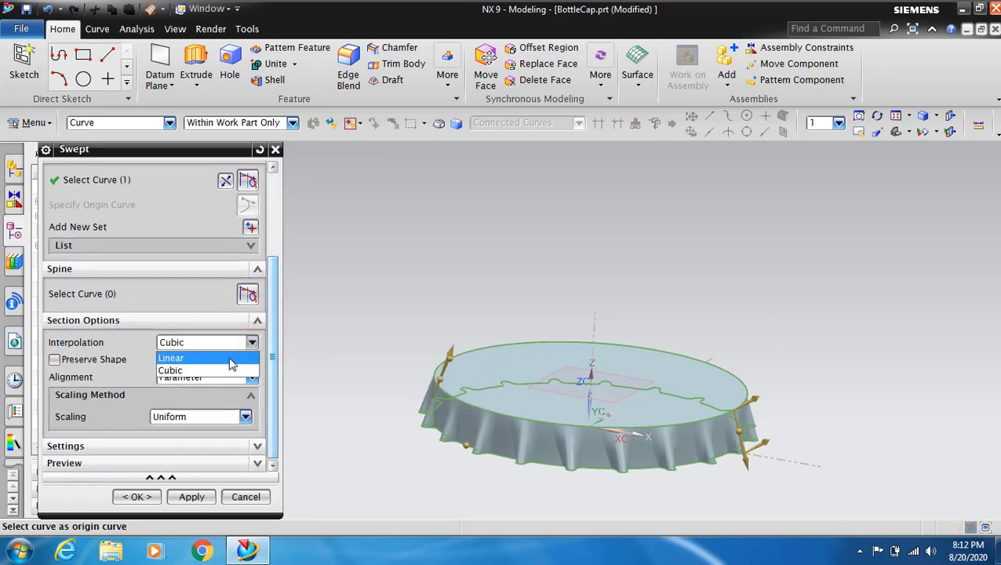
{"action": "left_click", "coordinate": [231, 359]}
{"action": "left_click", "coordinate": [192, 496]}
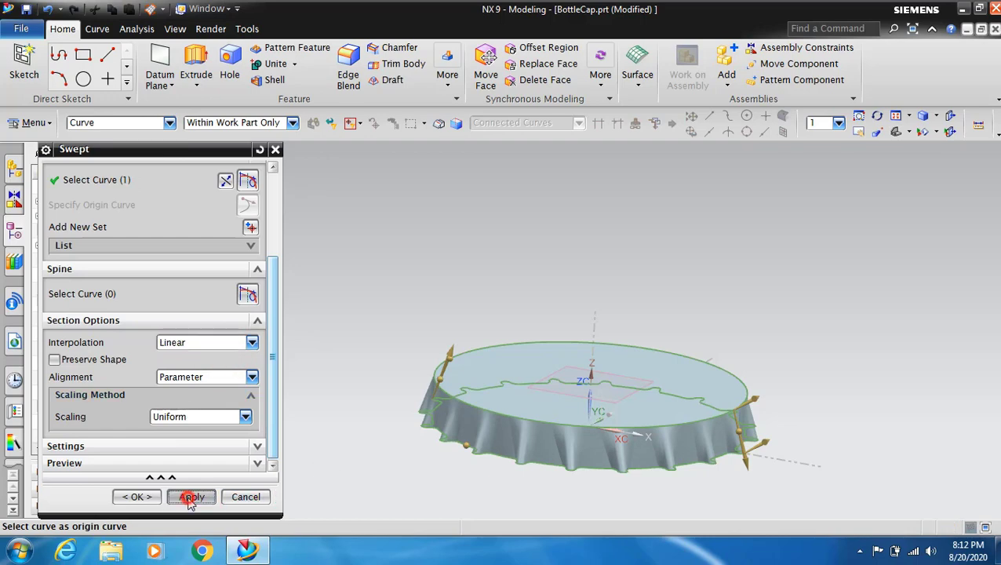
Step: Hide all sketches and the datum plane
{"action": "left_click", "coordinate": [235, 496]}
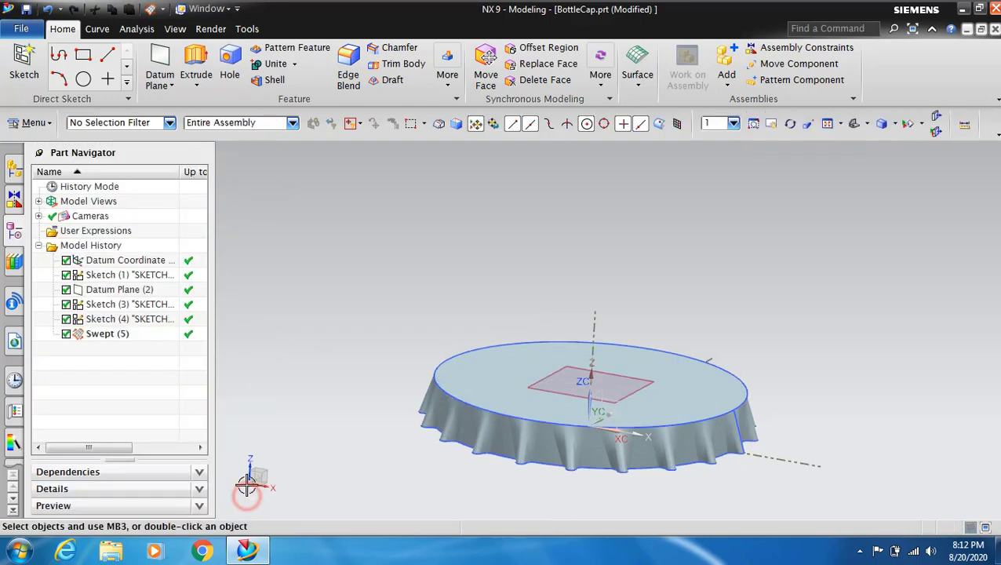
{"action": "left_click", "coordinate": [907, 125]}
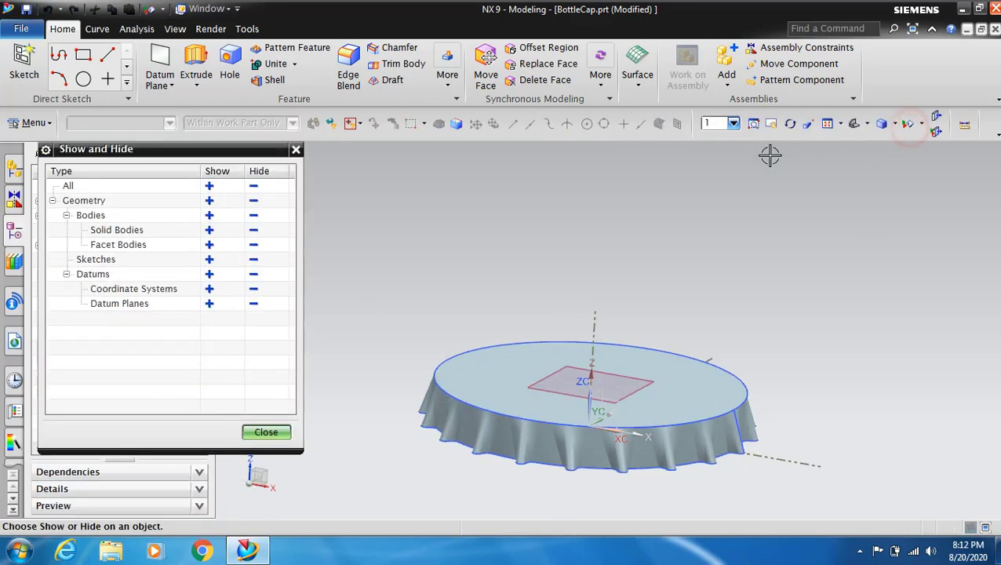
{"action": "left_click", "coordinate": [254, 259]}
{"action": "left_click", "coordinate": [254, 303]}
{"action": "left_click", "coordinate": [253, 304]}
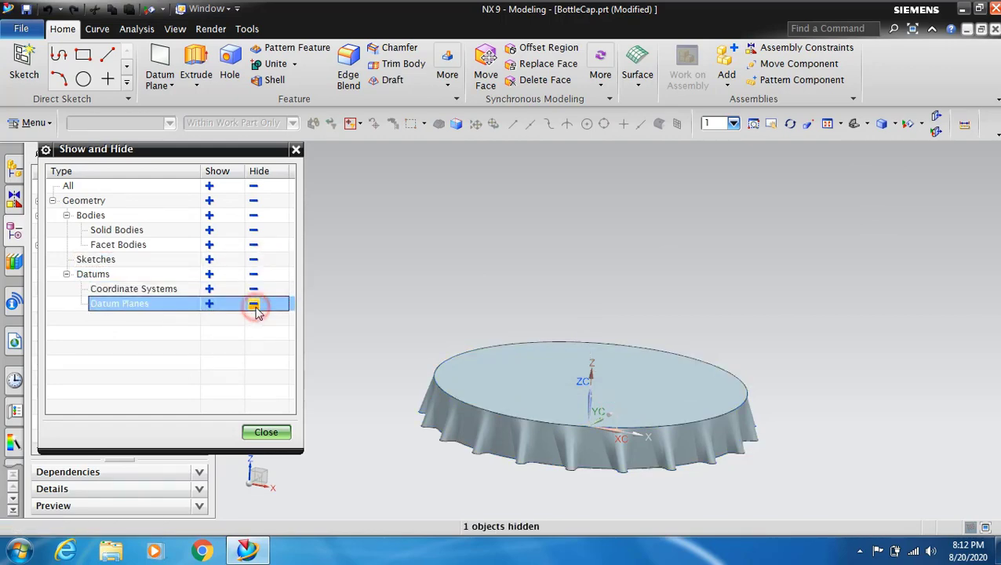
{"action": "left_click", "coordinate": [266, 431]}
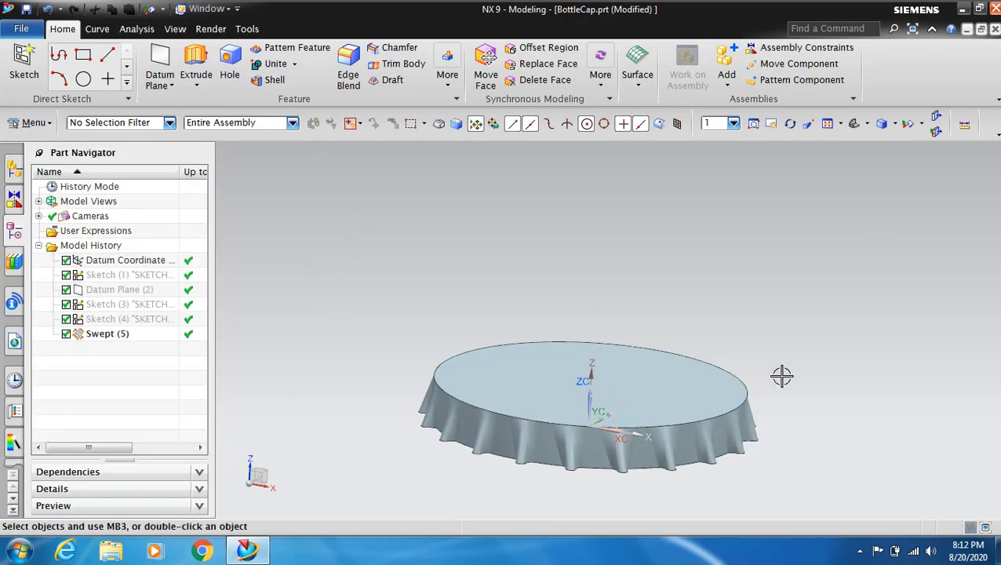
{"action": "scroll", "coordinate": [627, 471], "scroll_direction": "up", "scroll_amount": 3}
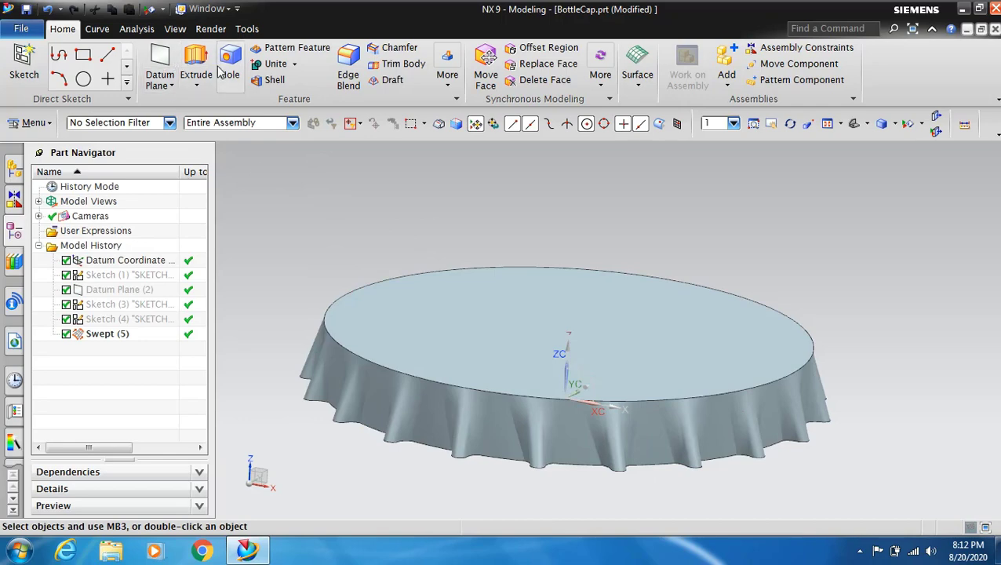
Step: Extrude the top circular edge 2 mm, united with the skirt, with an 11.48° draft from start limit
{"action": "left_click", "coordinate": [196, 63]}
{"action": "left_click", "coordinate": [480, 267]}
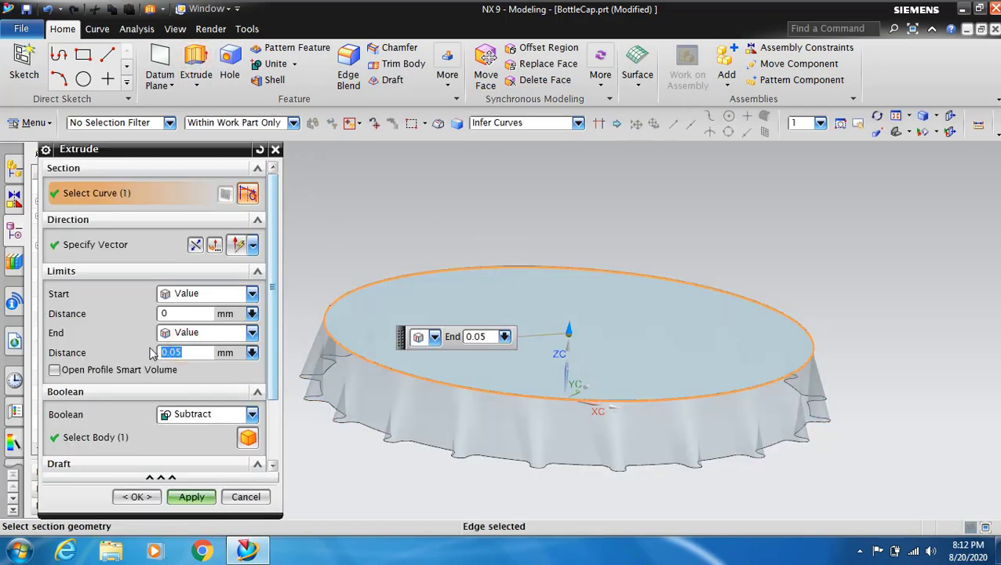
{"action": "type", "text": "2"}
{"action": "left_click", "coordinate": [252, 414]}
{"action": "left_click", "coordinate": [203, 443]}
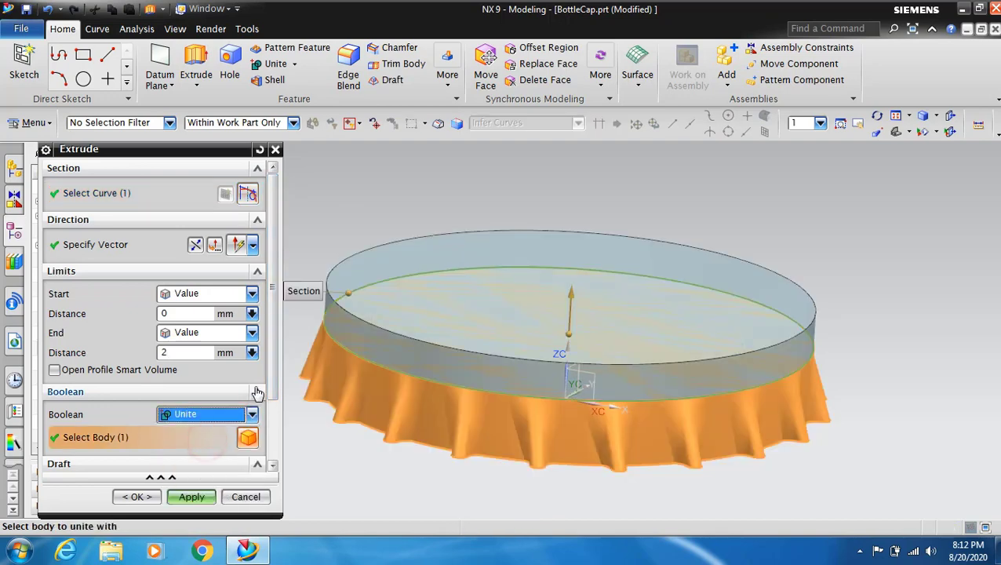
{"action": "scroll", "coordinate": [276, 331], "scroll_direction": "down", "scroll_amount": 3}
{"action": "left_click", "coordinate": [252, 407]}
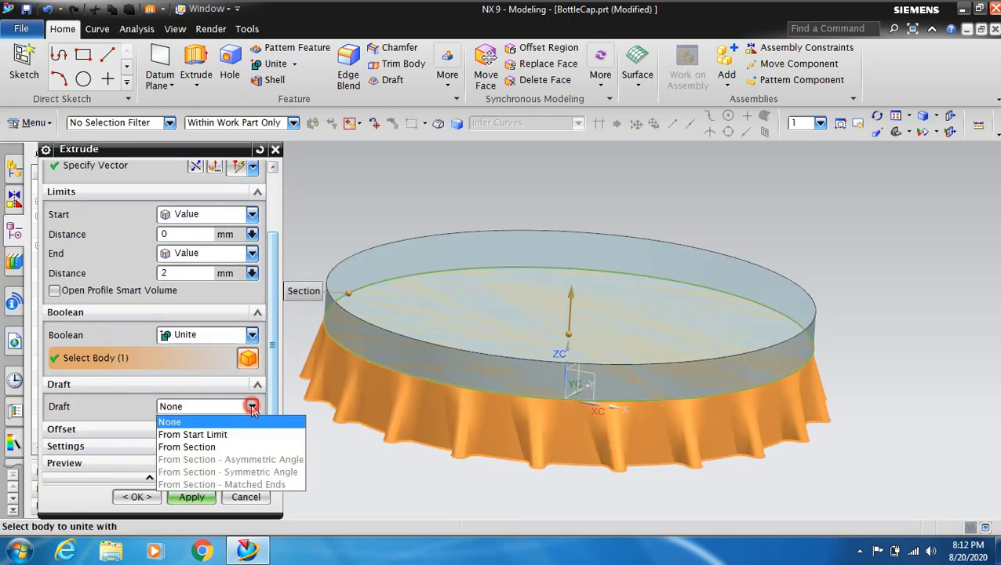
{"action": "left_click", "coordinate": [218, 435]}
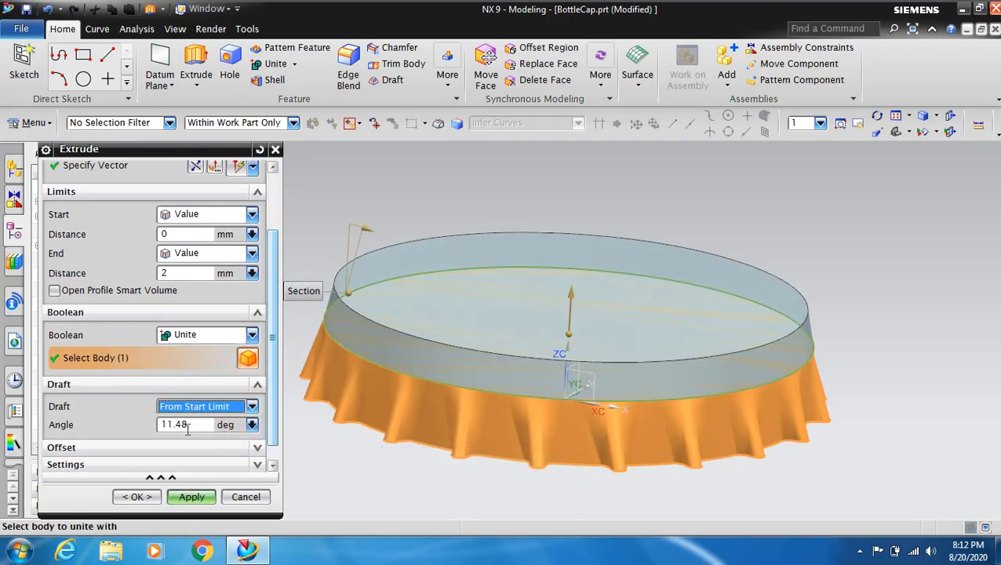
{"action": "left_click", "coordinate": [188, 428]}
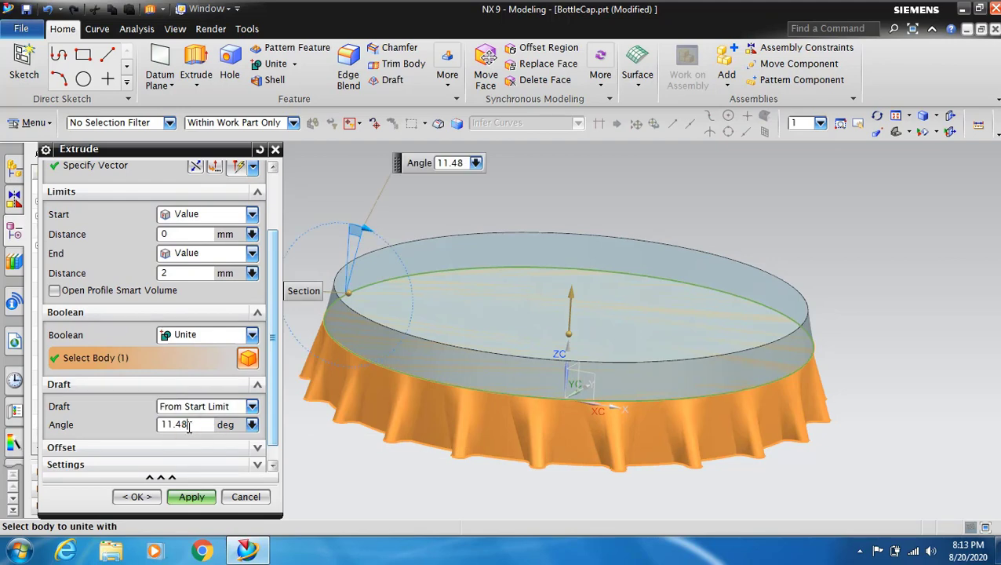
{"action": "left_click", "coordinate": [197, 496]}
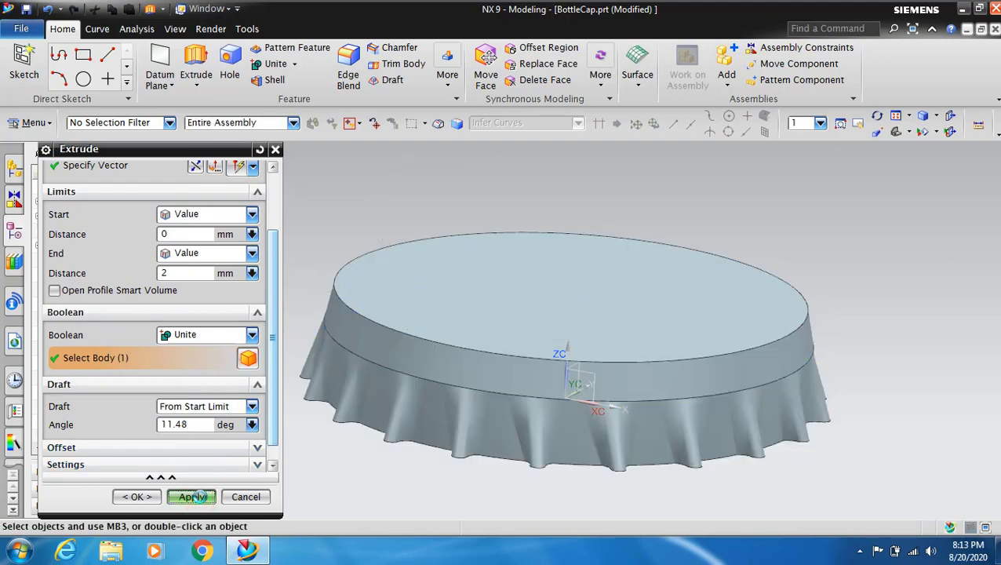
{"action": "left_click", "coordinate": [245, 497]}
{"action": "scroll", "coordinate": [282, 333], "scroll_direction": "down", "scroll_amount": 1}
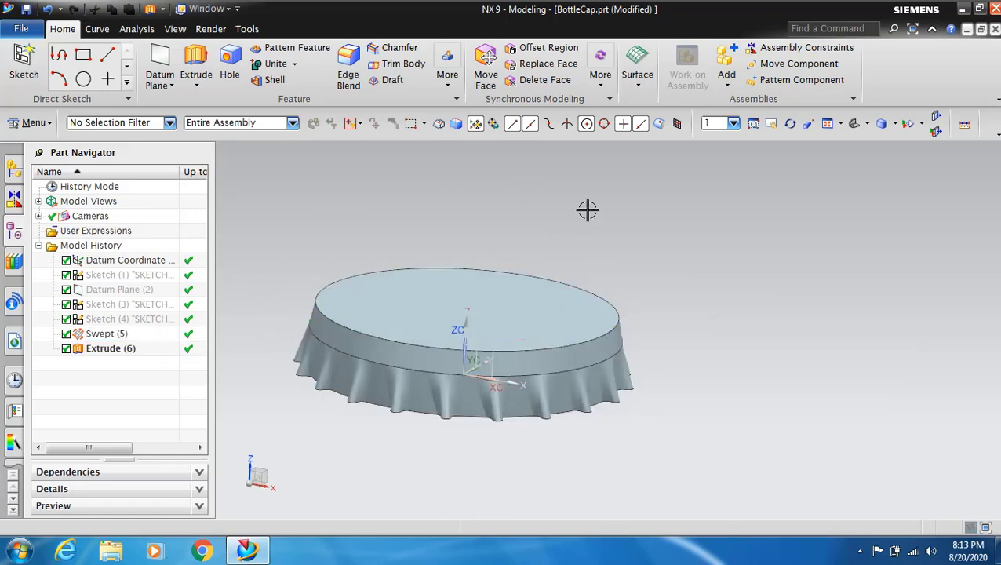
{"action": "left_click", "coordinate": [827, 123]}
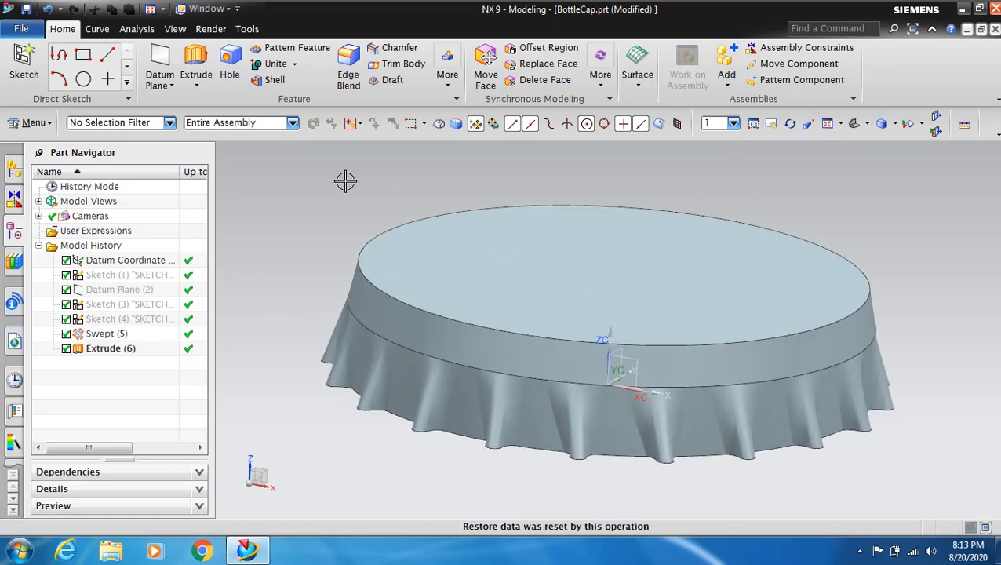
Step: Round the cap's top circular rim edge with a 2 mm radius Edge Blend
{"action": "left_click", "coordinate": [348, 67]}
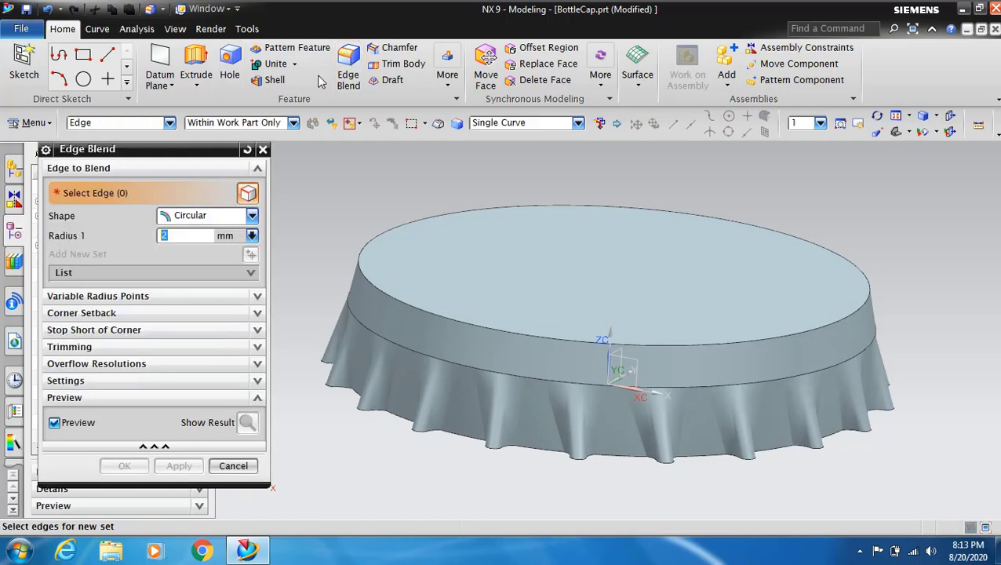
{"action": "left_click", "coordinate": [365, 238]}
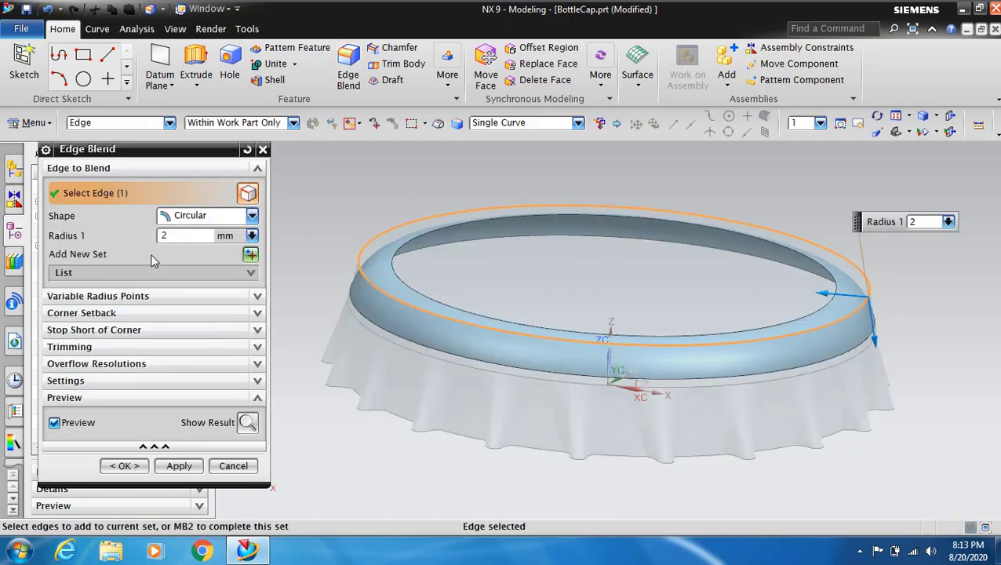
{"action": "left_click", "coordinate": [186, 468]}
{"action": "left_click", "coordinate": [233, 465]}
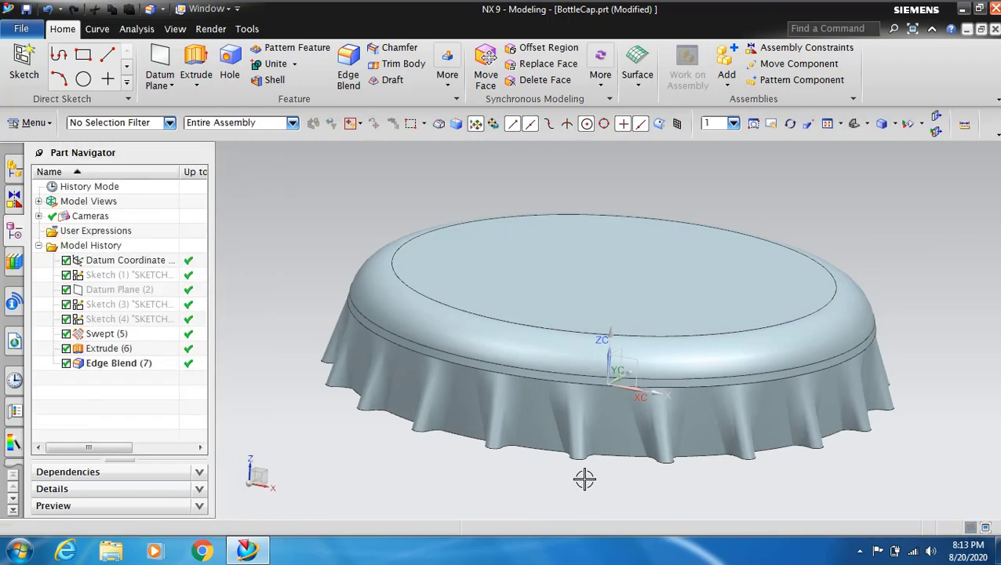
{"action": "scroll", "coordinate": [585, 478], "scroll_direction": "down", "scroll_amount": 2}
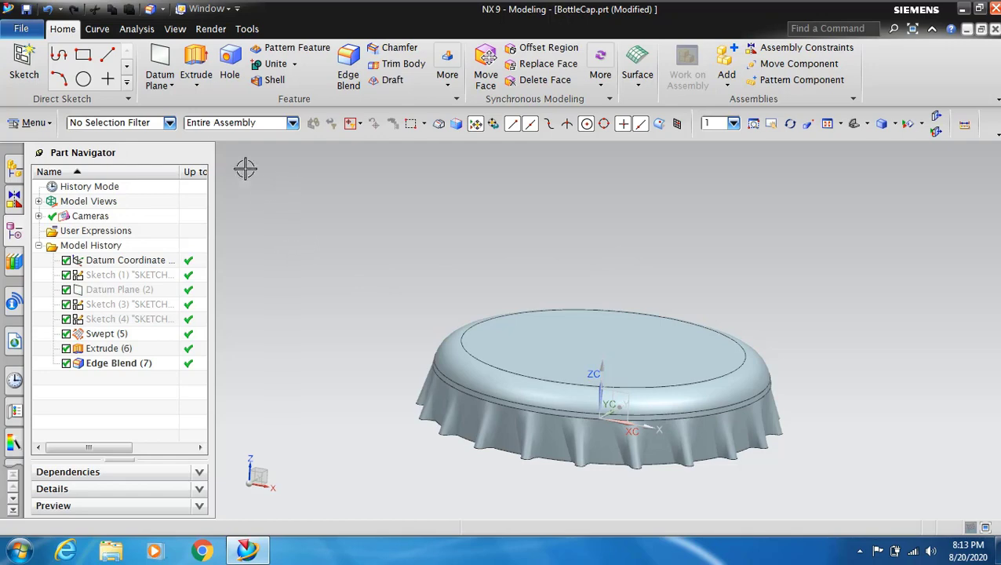
Step: Shell the cap to 0.1 mm thickness, removing the flat bottom face
{"action": "left_click", "coordinate": [789, 124]}
{"action": "left_click_drag", "start_coordinate": [627, 264], "coordinate": [609, 198]}
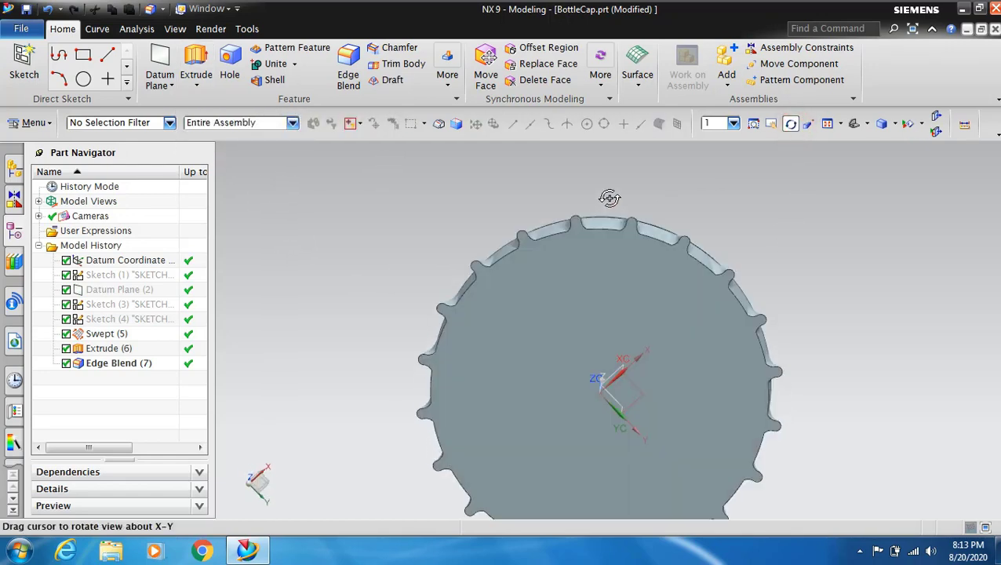
{"action": "left_click", "coordinate": [790, 124]}
{"action": "left_click", "coordinate": [269, 81]}
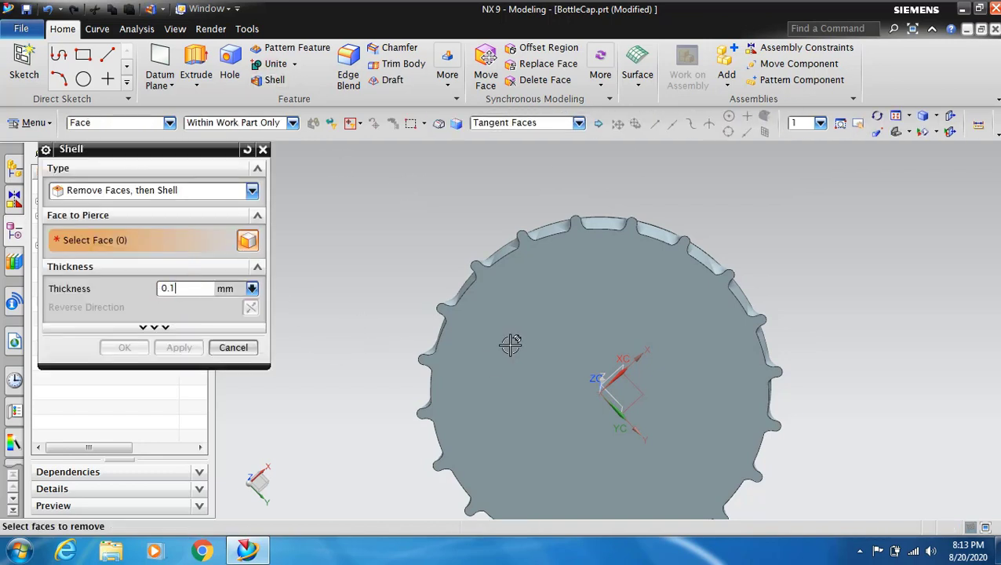
{"action": "left_click", "coordinate": [536, 331]}
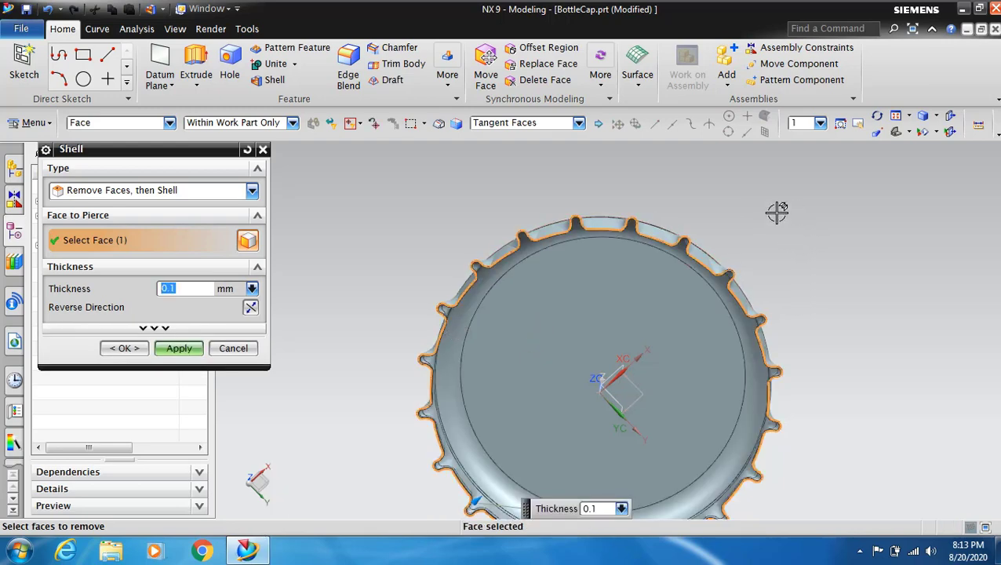
{"action": "left_click", "coordinate": [877, 115]}
{"action": "mouse_move", "coordinate": [712, 194]}
{"action": "left_mouse_down"}
{"action": "mouse_move", "coordinate": [752, 191]}
{"action": "mouse_move", "coordinate": [717, 163]}
{"action": "mouse_move", "coordinate": [683, 190]}
{"action": "mouse_move", "coordinate": [642, 184]}
{"action": "mouse_move", "coordinate": [598, 150]}
{"action": "mouse_move", "coordinate": [593, 130]}
{"action": "mouse_move", "coordinate": [656, 153]}
{"action": "left_mouse_up"}
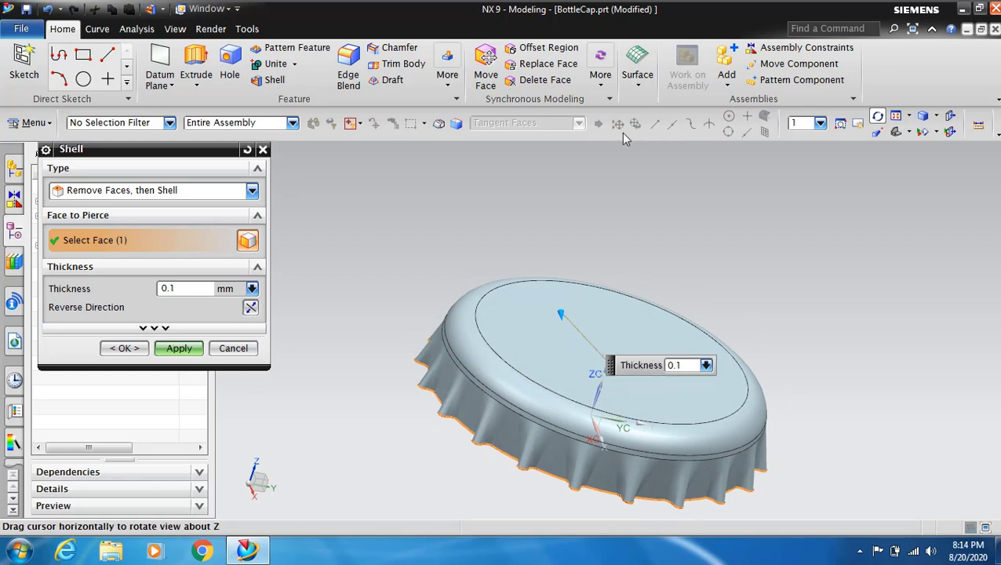
{"action": "mouse_move", "coordinate": [790, 295]}
{"action": "left_mouse_down"}
{"action": "mouse_move", "coordinate": [740, 275]}
{"action": "mouse_move", "coordinate": [729, 175]}
{"action": "mouse_move", "coordinate": [672, 206]}
{"action": "mouse_move", "coordinate": [641, 195]}
{"action": "mouse_move", "coordinate": [625, 205]}
{"action": "mouse_move", "coordinate": [630, 183]}
{"action": "mouse_move", "coordinate": [590, 163]}
{"action": "mouse_move", "coordinate": [654, 196]}
{"action": "mouse_move", "coordinate": [638, 198]}
{"action": "left_mouse_up"}
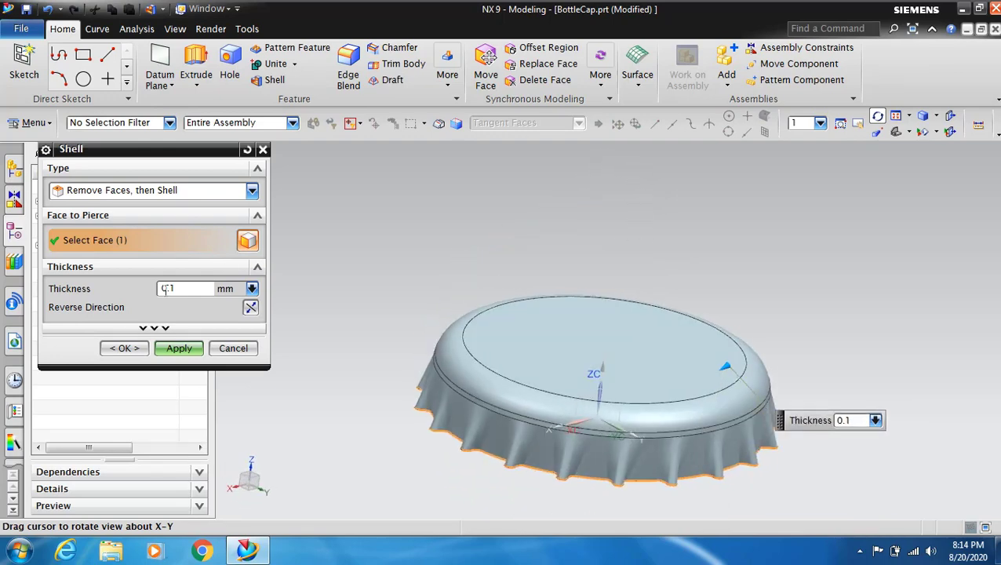
{"action": "left_click", "coordinate": [187, 350]}
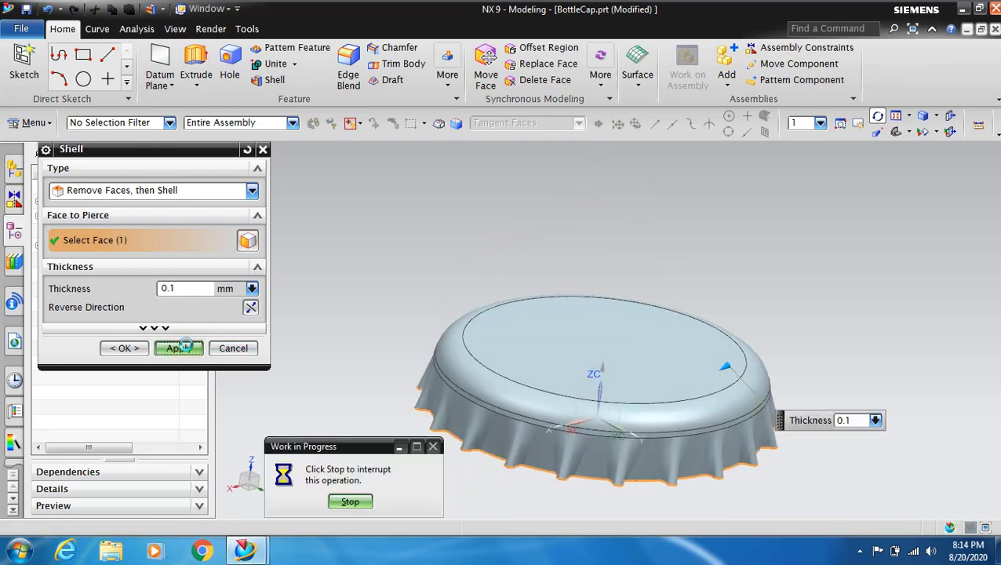
{"action": "left_click", "coordinate": [232, 348]}
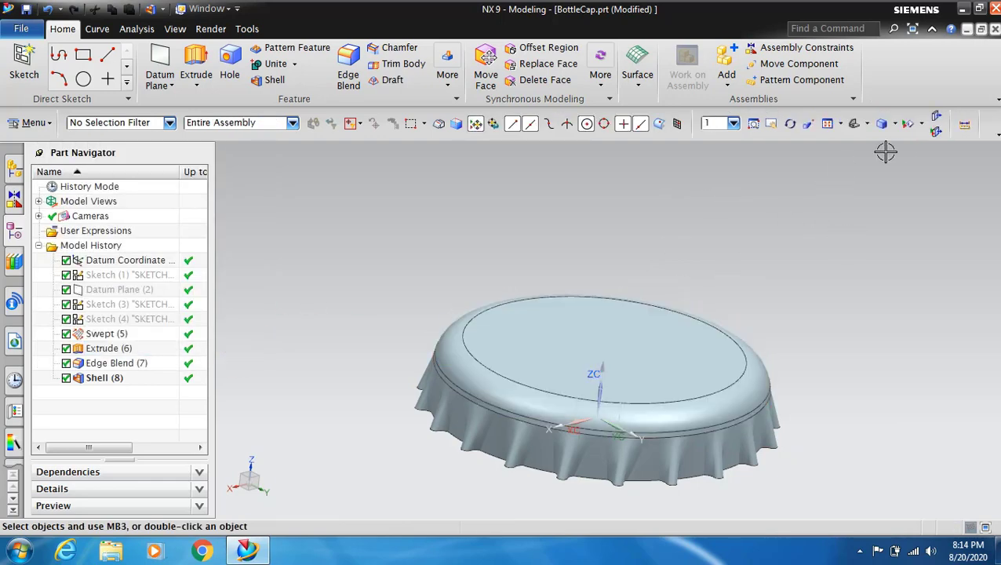
Step: Sketch on the top face a 20-long horizontal line from XC -10, YC 0 at angle 0
{"action": "left_click", "coordinate": [24, 75]}
{"action": "left_click", "coordinate": [563, 342]}
{"action": "left_click", "coordinate": [178, 361]}
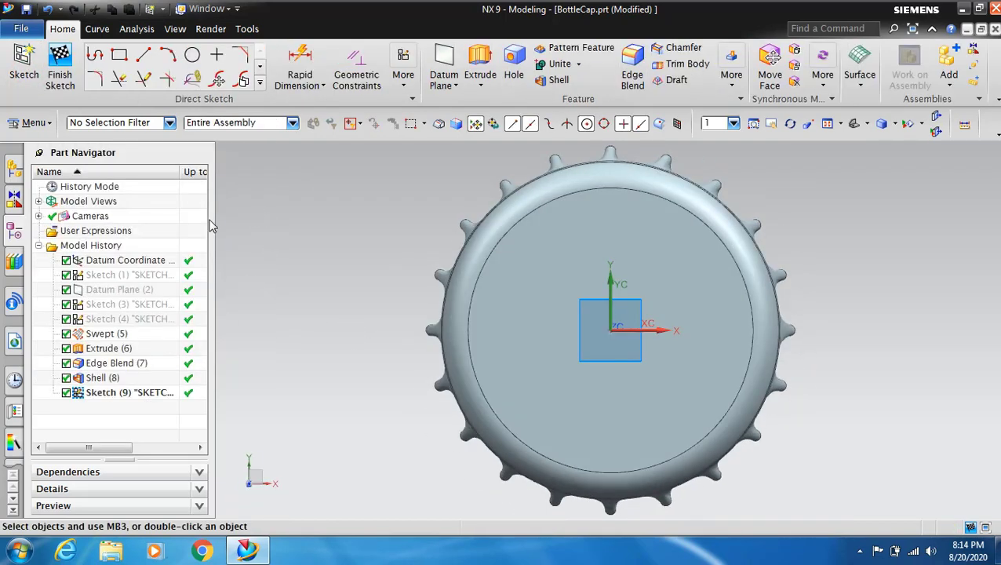
{"action": "left_click", "coordinate": [142, 54]}
{"action": "type", "text": "-10"}
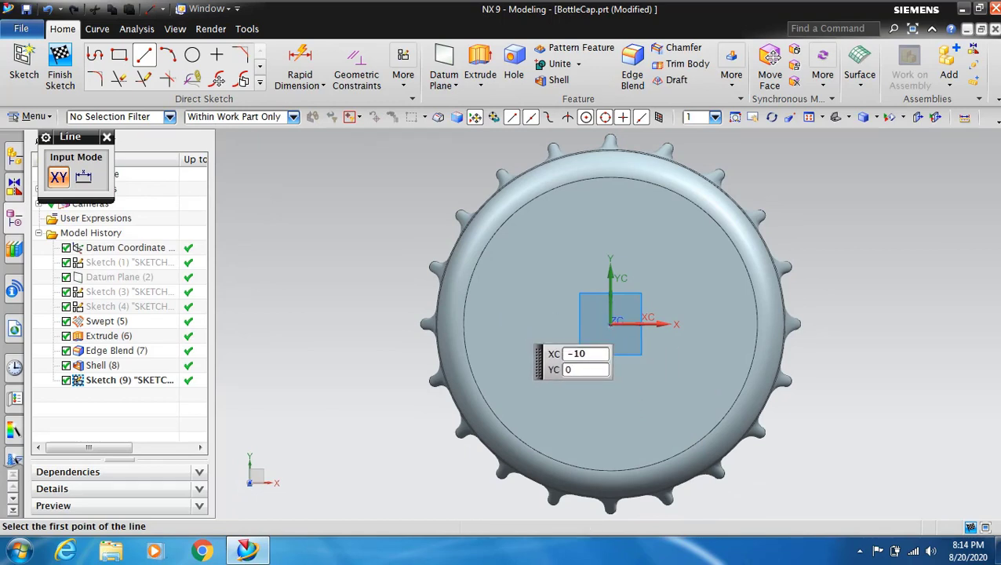
{"action": "key", "text": "Return"}
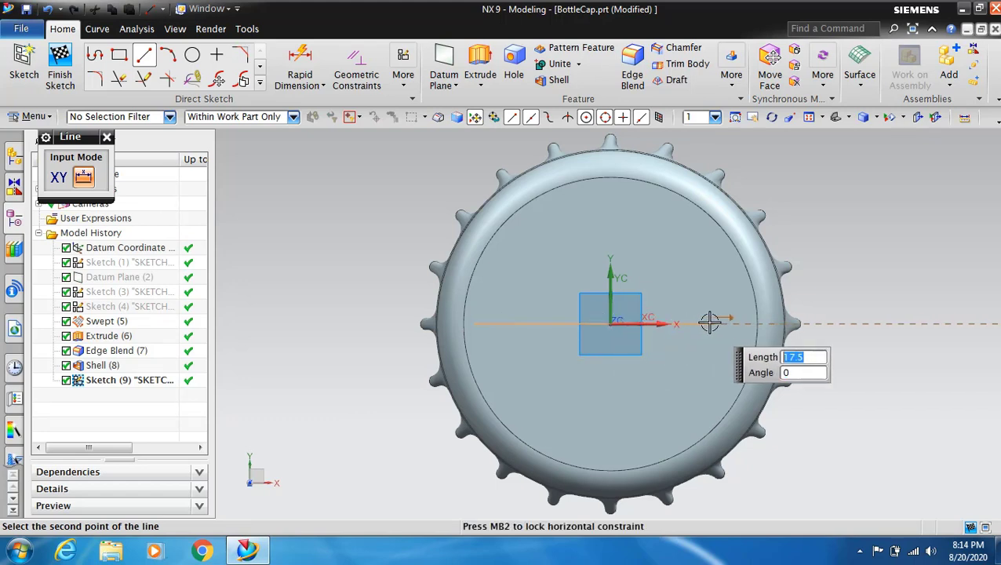
{"action": "key", "text": "Return"}
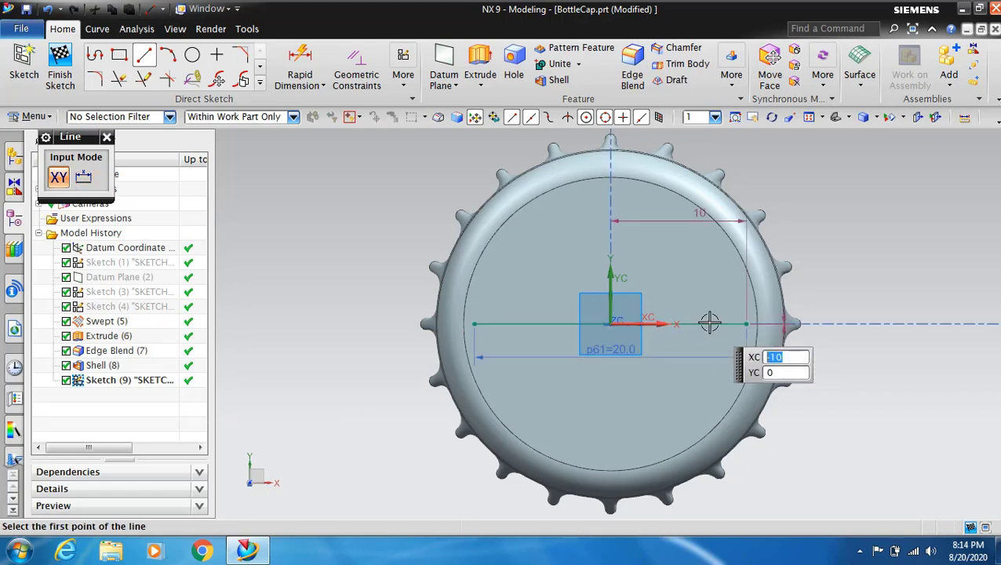
{"action": "left_click", "coordinate": [63, 65]}
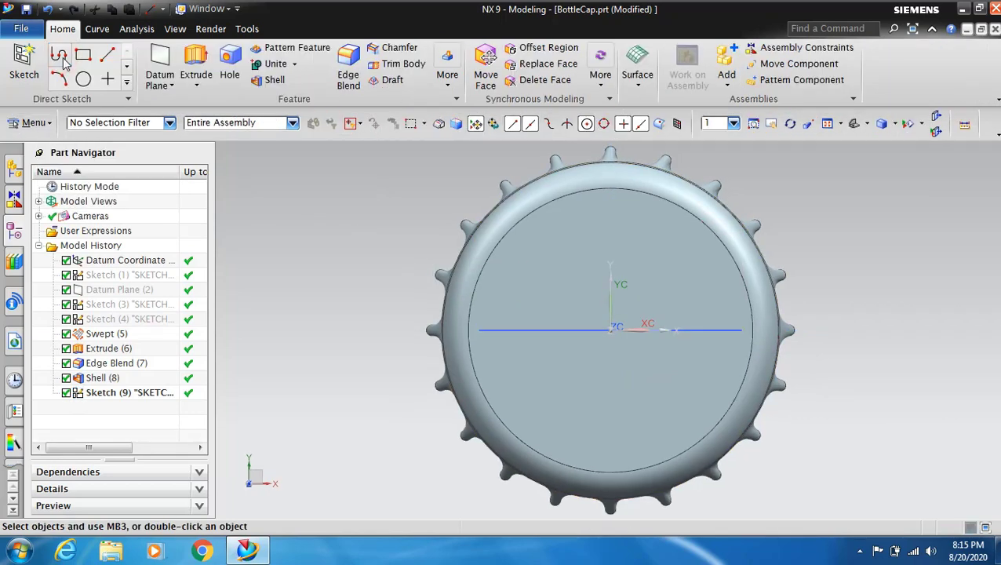
{"action": "scroll", "coordinate": [314, 296], "scroll_direction": "down", "scroll_amount": 2}
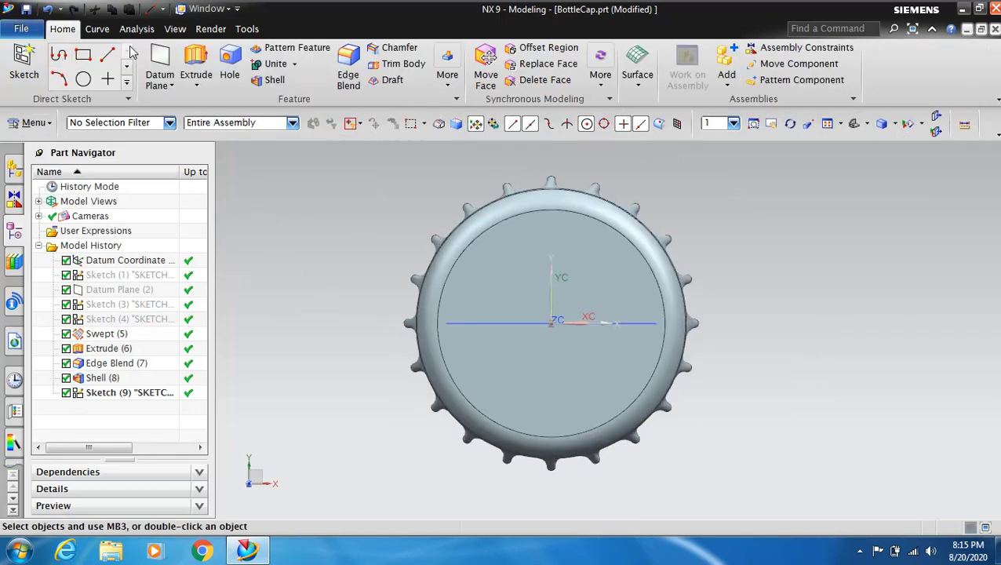
Step: Set up On Face text on the cap's top face guided by the sketch line
{"action": "left_click", "coordinate": [98, 29]}
{"action": "left_click", "coordinate": [259, 66]}
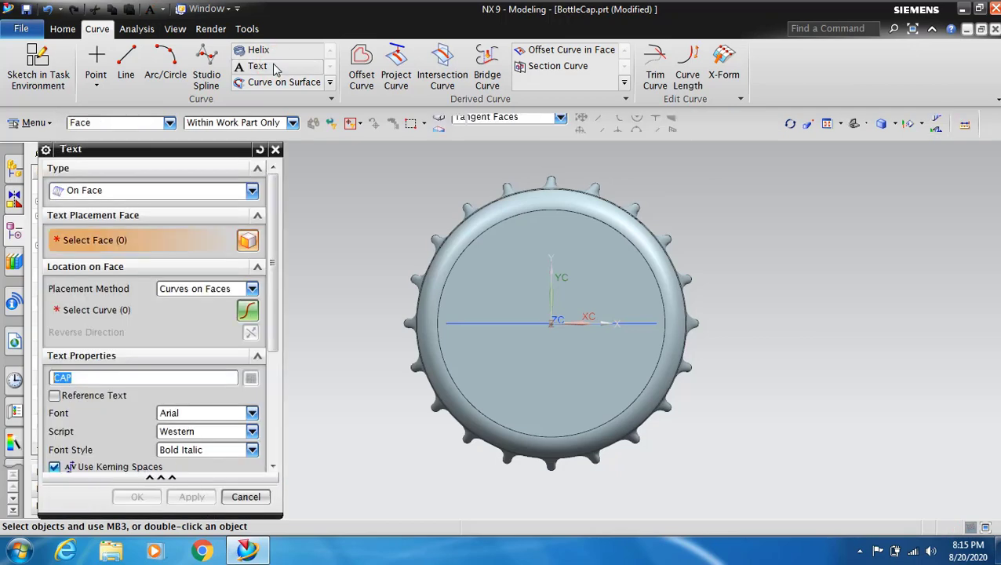
{"action": "left_click", "coordinate": [222, 189]}
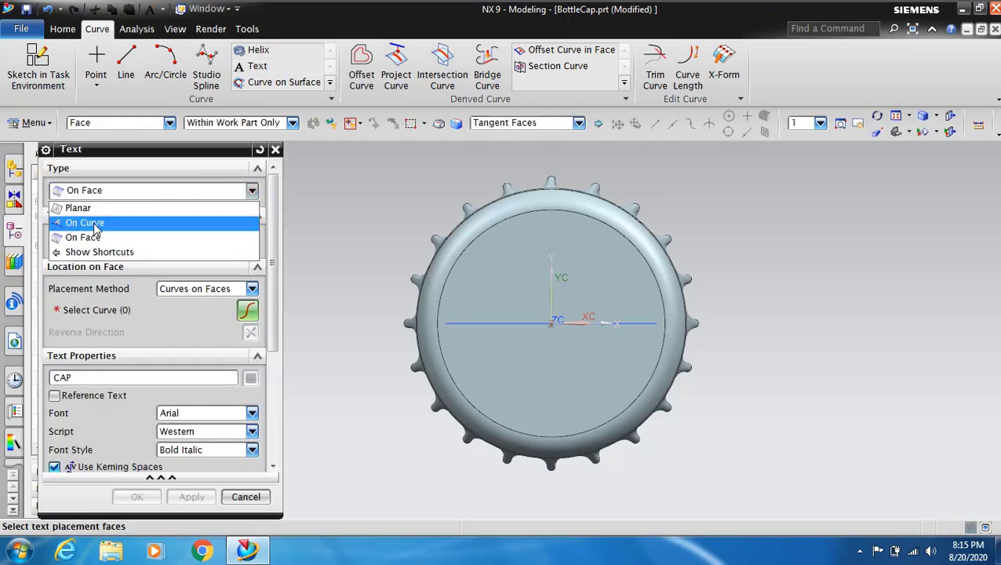
{"action": "left_click", "coordinate": [118, 238]}
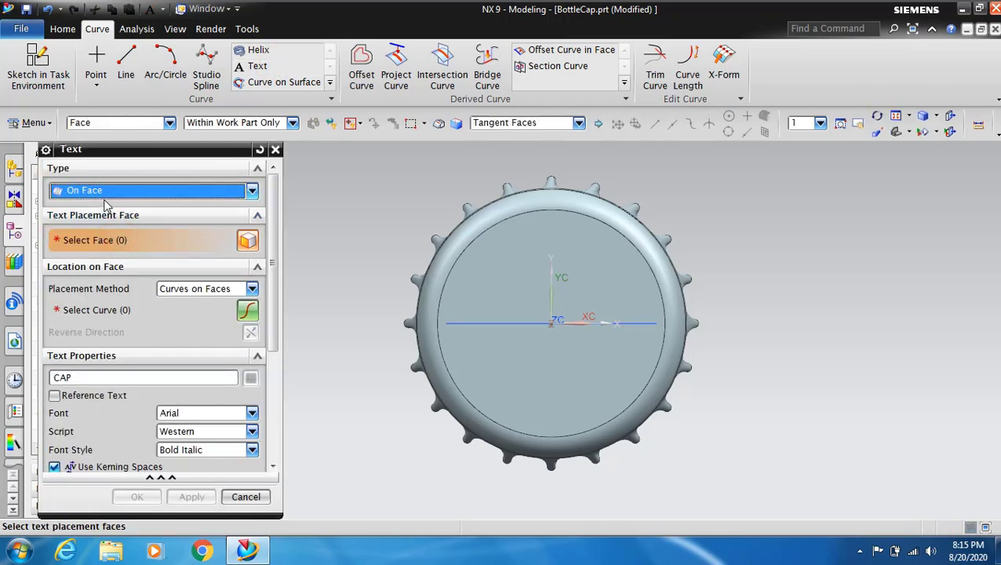
{"action": "left_click", "coordinate": [494, 264]}
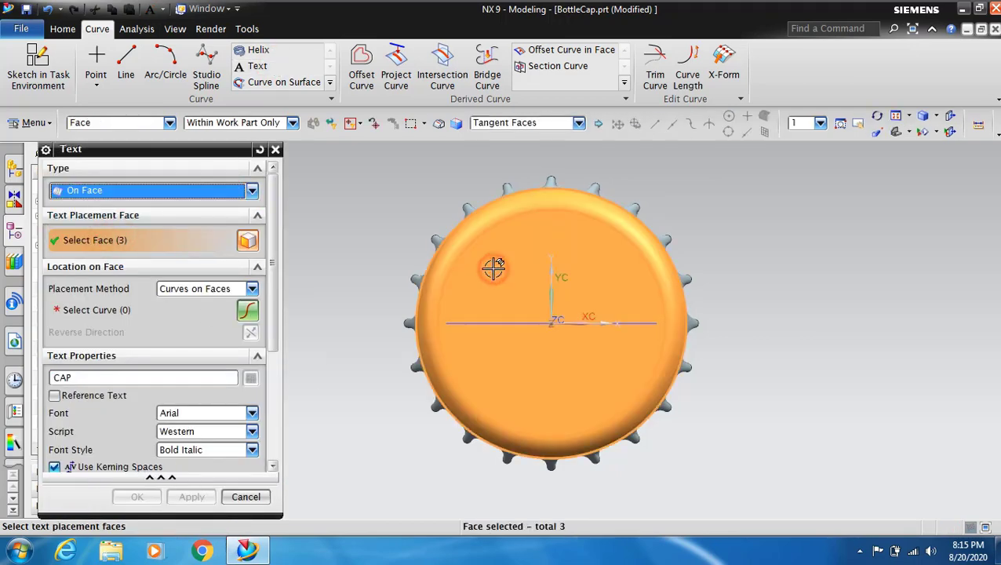
{"action": "left_click", "coordinate": [84, 309]}
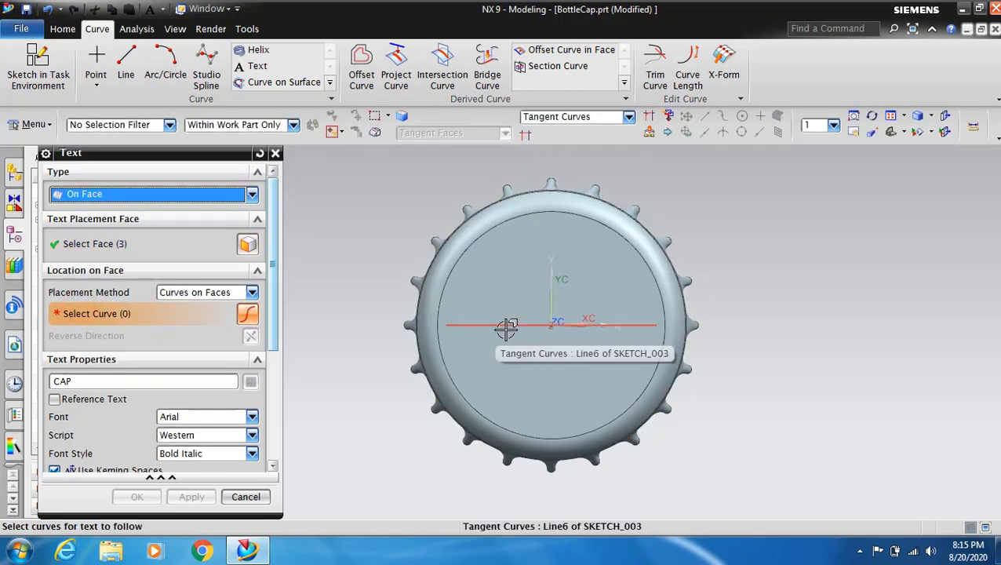
{"action": "left_click", "coordinate": [506, 326]}
Step: Enter 'CAP' as the text, create it, and hide the sketch line
{"action": "left_click_drag", "start_coordinate": [78, 381], "coordinate": [56, 381]}
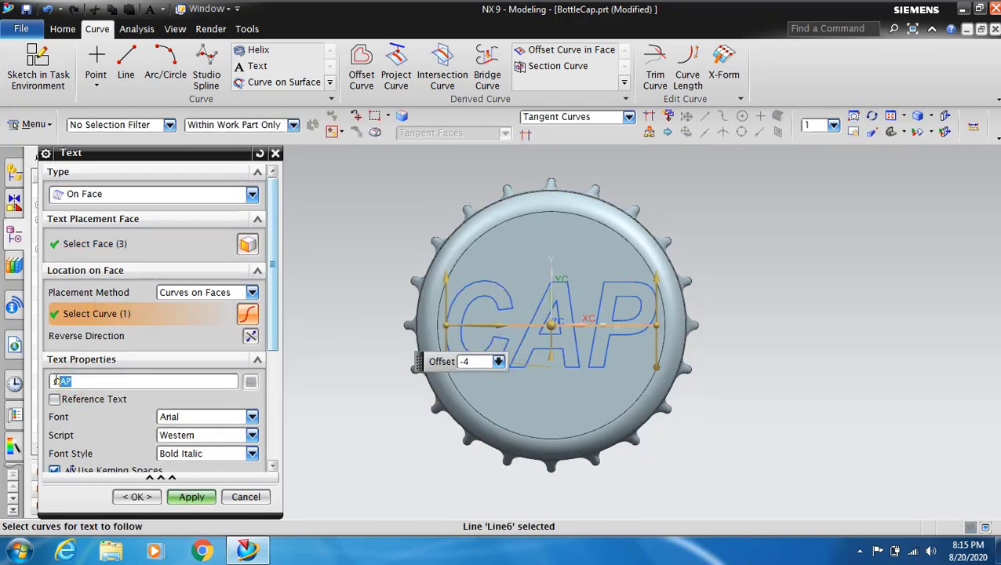
{"action": "key", "text": "BackSpace"}
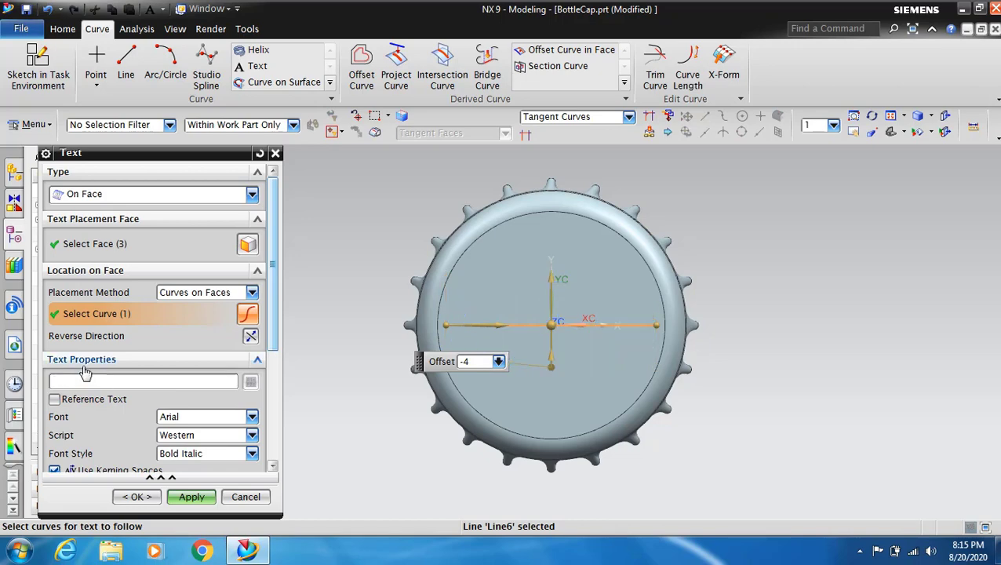
{"action": "type", "text": "CAP"}
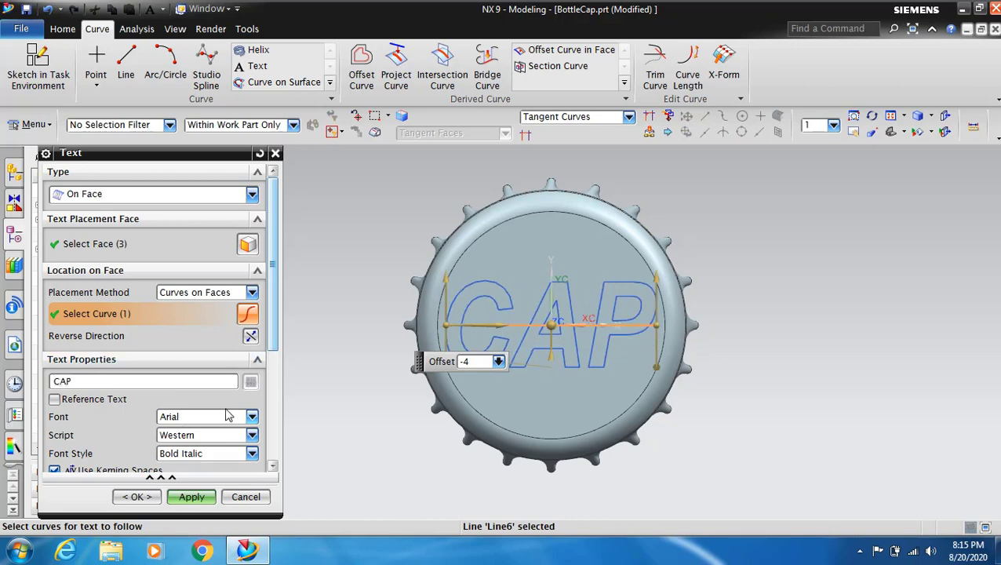
{"action": "left_click_drag", "start_coordinate": [273, 314], "coordinate": [284, 440]}
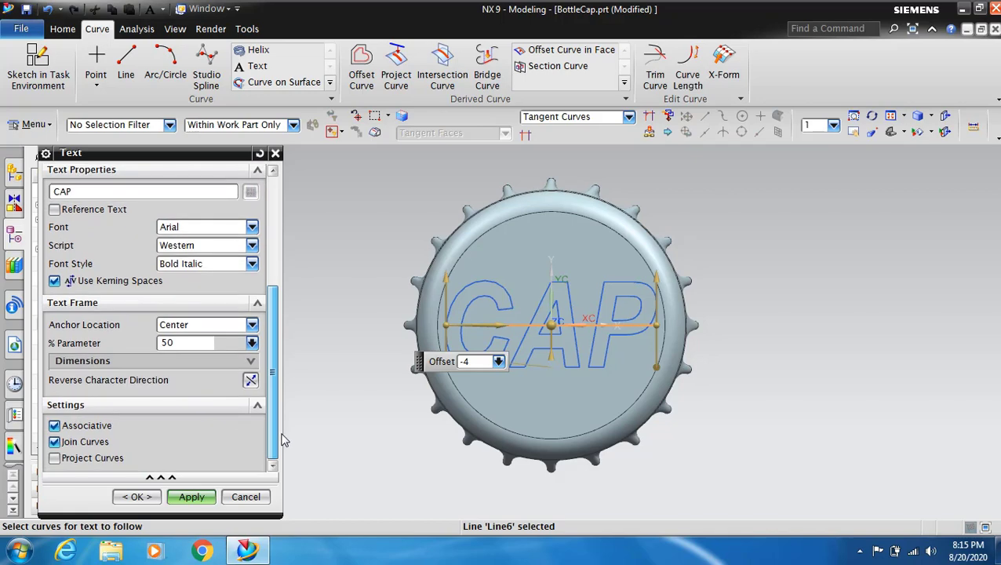
{"action": "left_click", "coordinate": [195, 499]}
{"action": "left_click", "coordinate": [245, 497]}
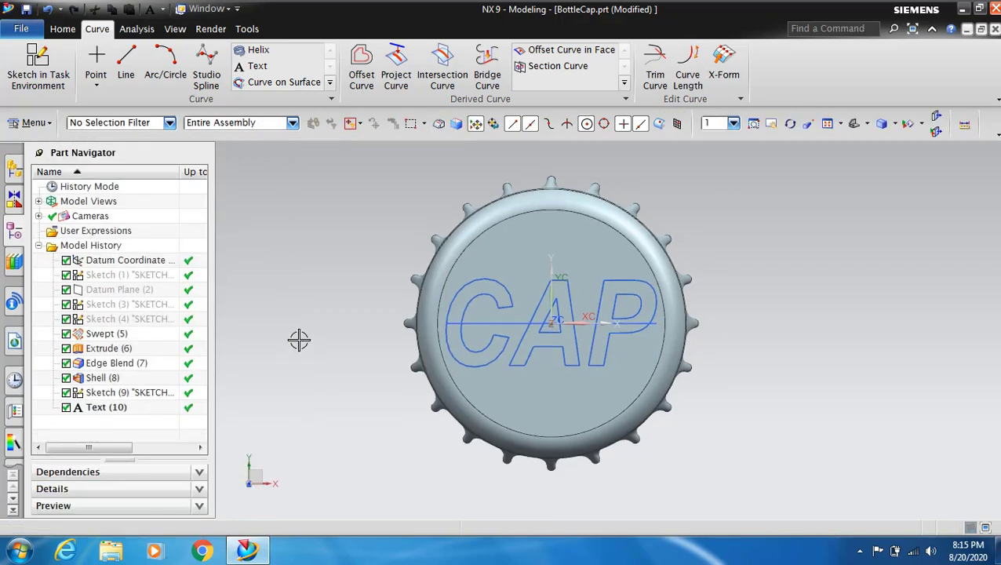
{"action": "right_click", "coordinate": [508, 331]}
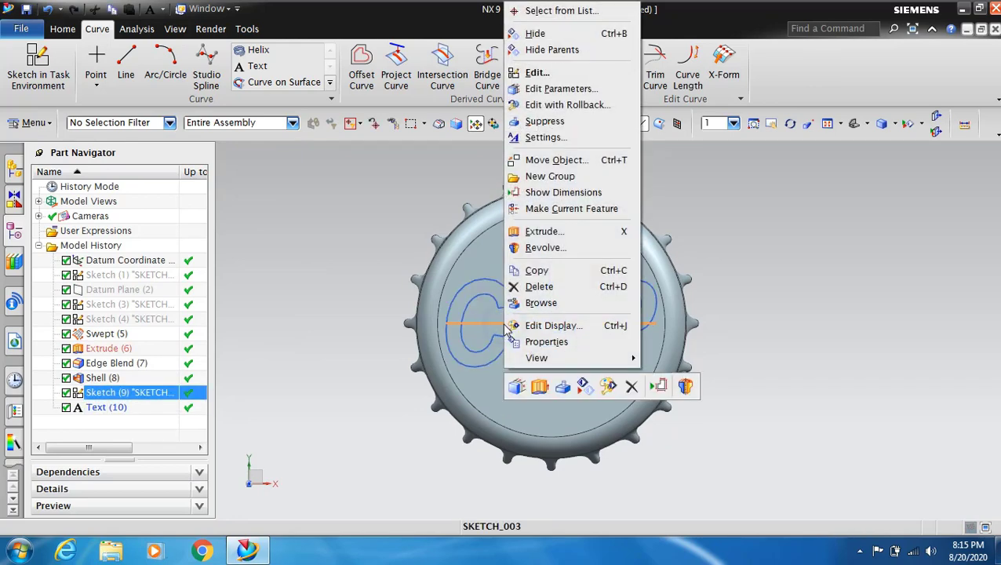
{"action": "left_click", "coordinate": [573, 378]}
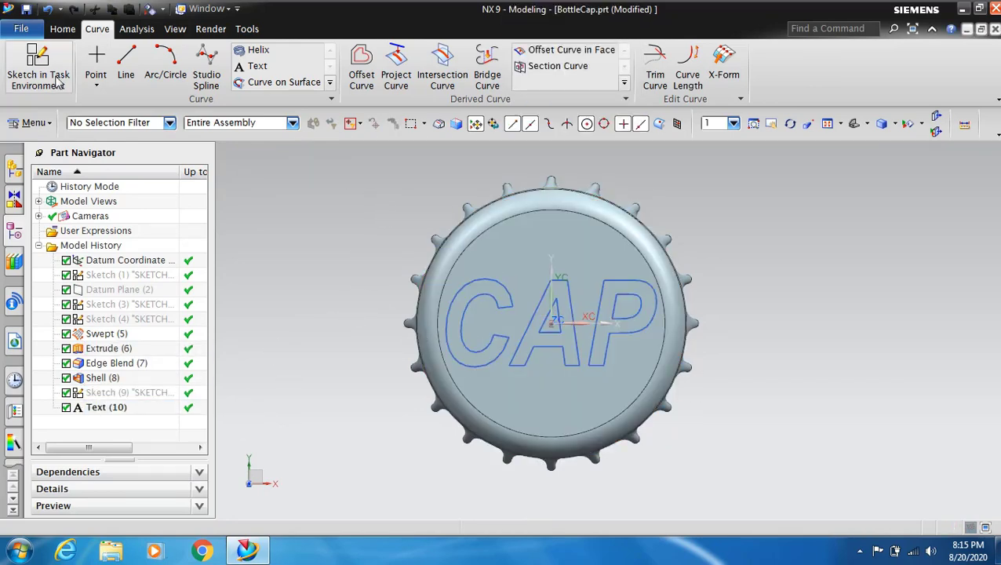
{"action": "left_click", "coordinate": [64, 32]}
Step: Extrude the CAP text curves 0.05 mm downward, subtracting from the cap body
{"action": "left_click", "coordinate": [191, 61]}
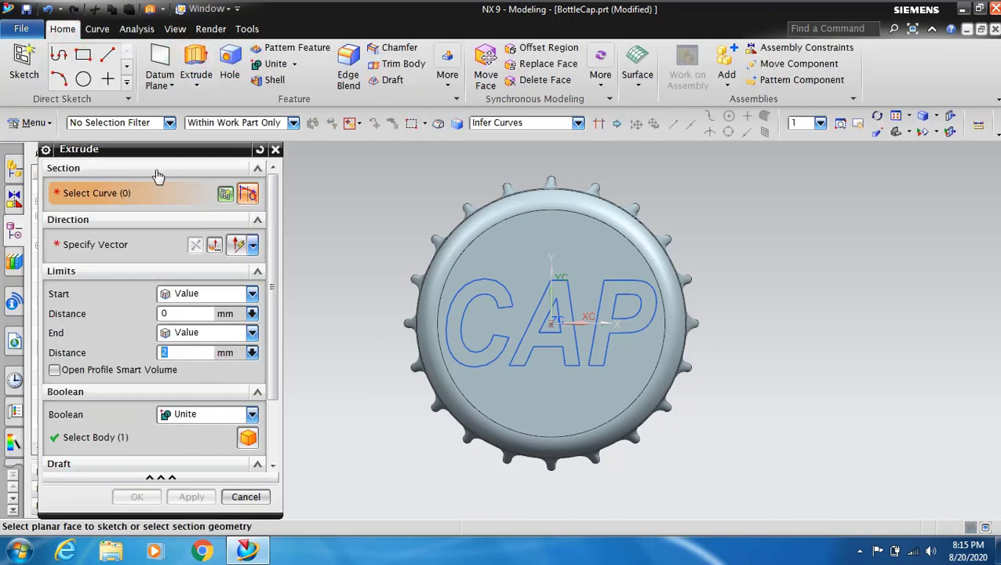
{"action": "left_click", "coordinate": [469, 284]}
{"action": "mouse_move", "coordinate": [804, 224]}
{"action": "middle_mouse_down"}
{"action": "mouse_move", "coordinate": [774, 214]}
{"action": "mouse_move", "coordinate": [764, 236]}
{"action": "middle_mouse_up"}
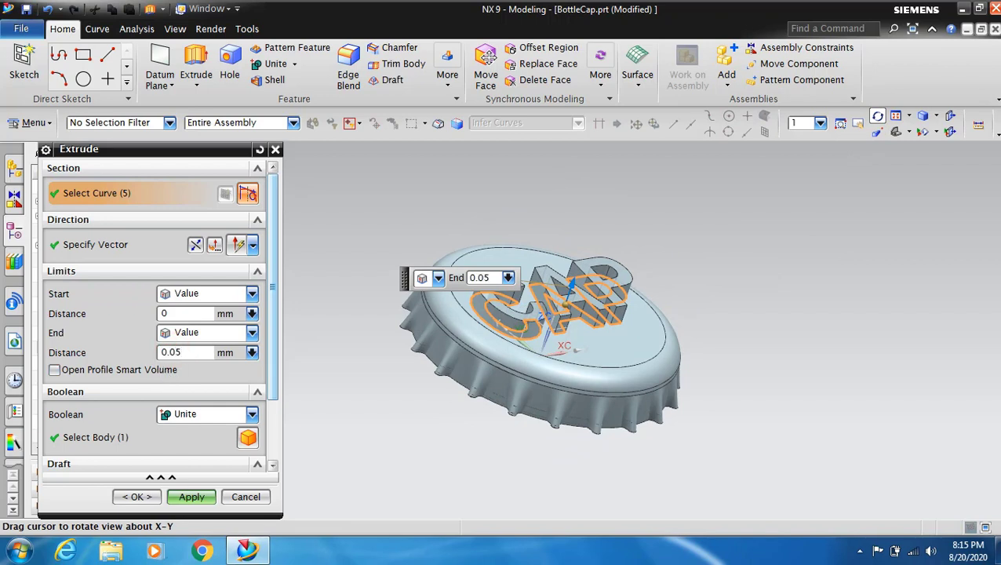
{"action": "left_click", "coordinate": [195, 243]}
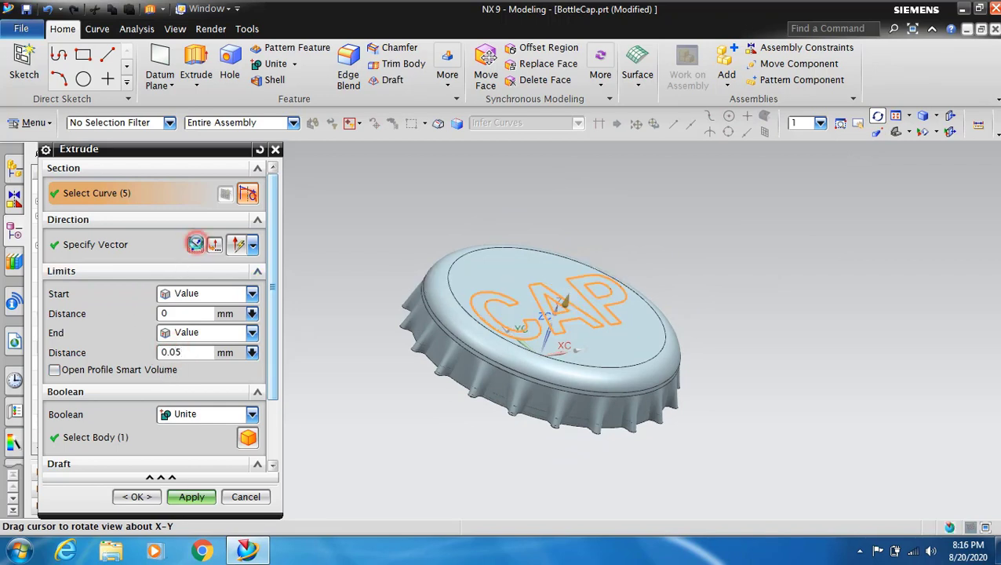
{"action": "left_click", "coordinate": [250, 420]}
{"action": "left_click", "coordinate": [213, 459]}
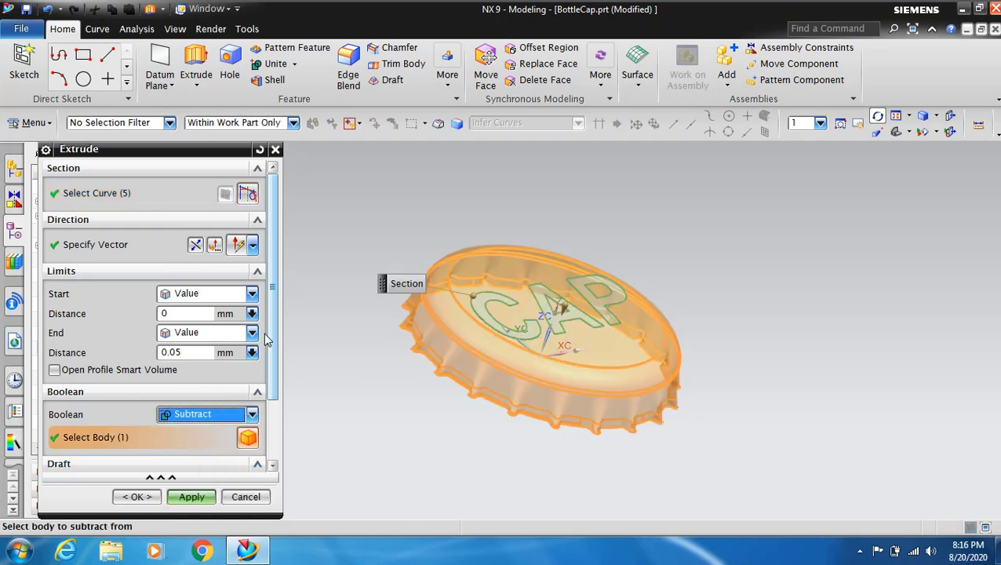
{"action": "left_click_drag", "start_coordinate": [275, 317], "coordinate": [277, 414]}
{"action": "left_click", "coordinate": [201, 498]}
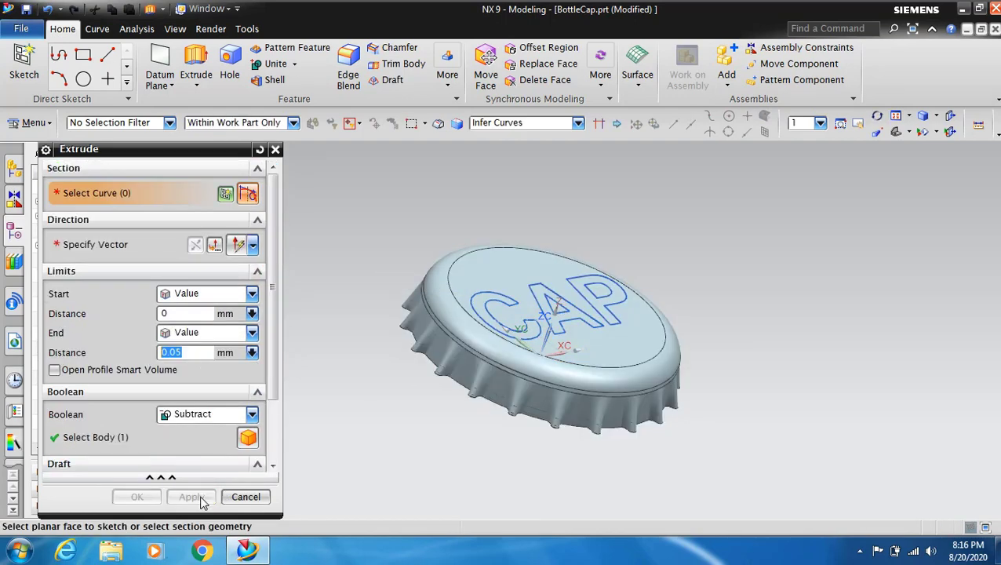
{"action": "left_click", "coordinate": [245, 496]}
Step: Hide the CAP text curves and turn the cap to another angle
{"action": "right_click", "coordinate": [506, 310]}
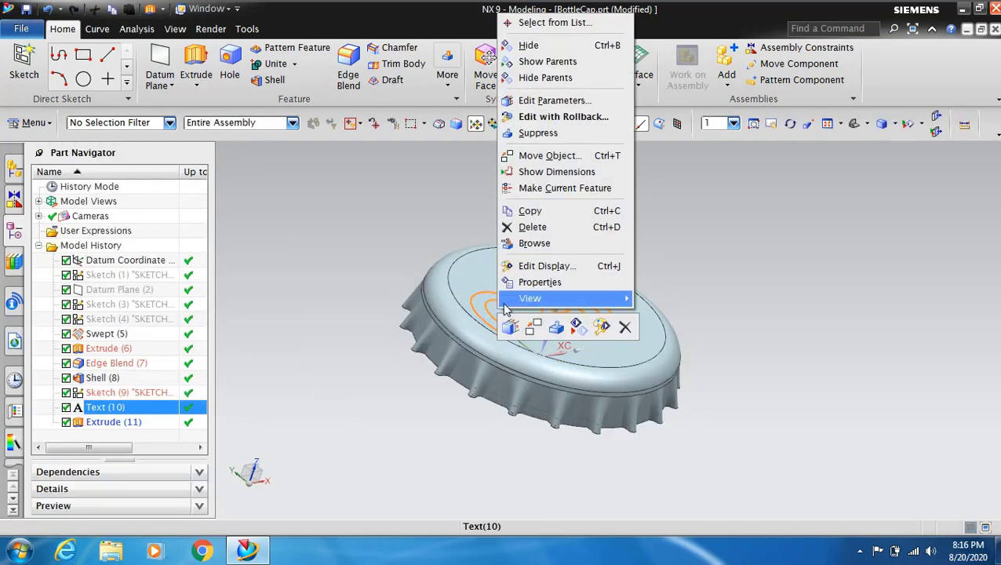
{"action": "left_click", "coordinate": [576, 326]}
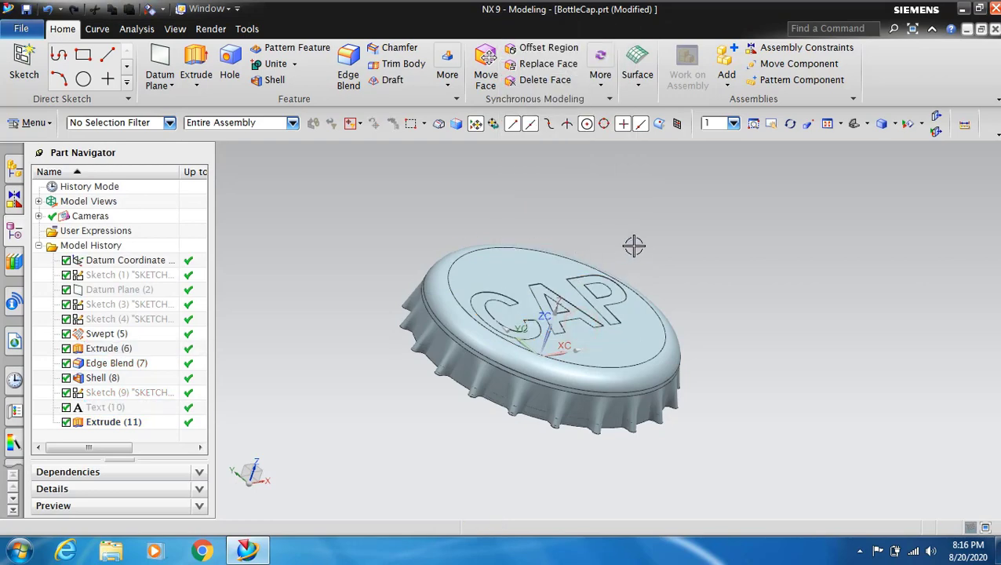
{"action": "left_click", "coordinate": [789, 123]}
{"action": "mouse_move", "coordinate": [705, 266]}
{"action": "left_mouse_down"}
{"action": "mouse_move", "coordinate": [533, 202]}
{"action": "mouse_move", "coordinate": [572, 178]}
{"action": "mouse_move", "coordinate": [558, 190]}
{"action": "left_mouse_up"}
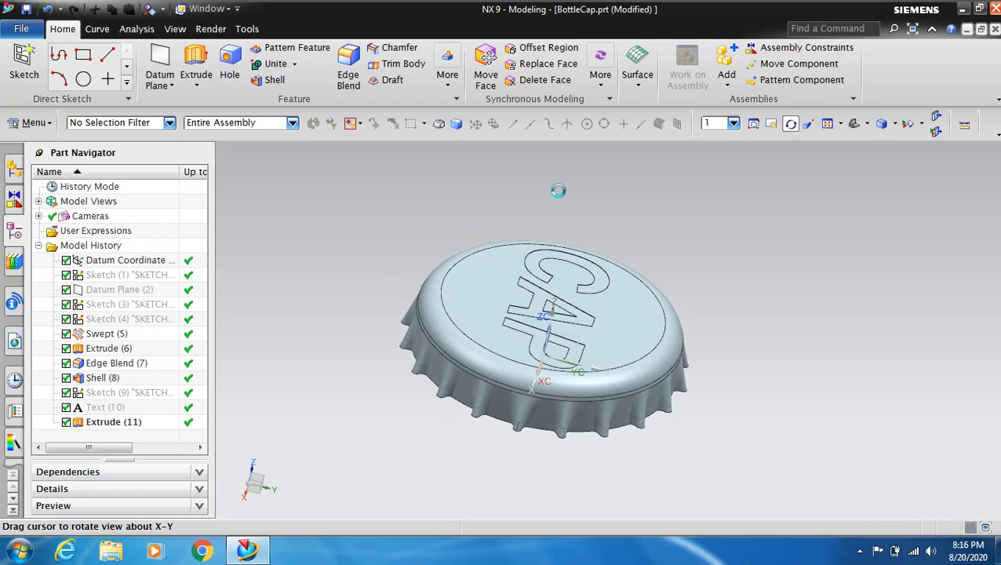
{"action": "left_click", "coordinate": [790, 125]}
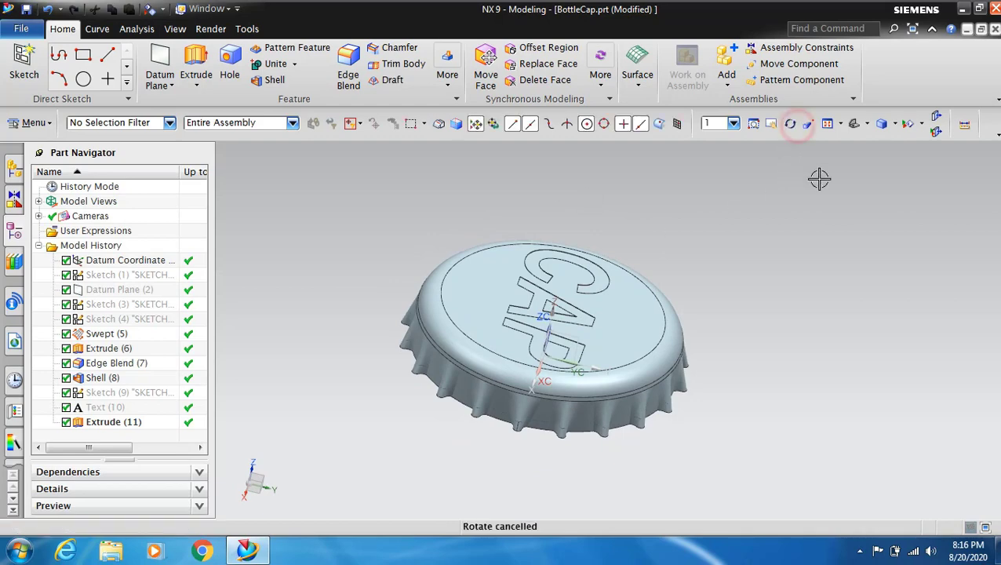
Step: Show the cap in plain Shaded style at an oblique top-down view, with the Render tab up
{"action": "left_click", "coordinate": [895, 123]}
{"action": "left_click", "coordinate": [891, 154]}
{"action": "left_click", "coordinate": [791, 123]}
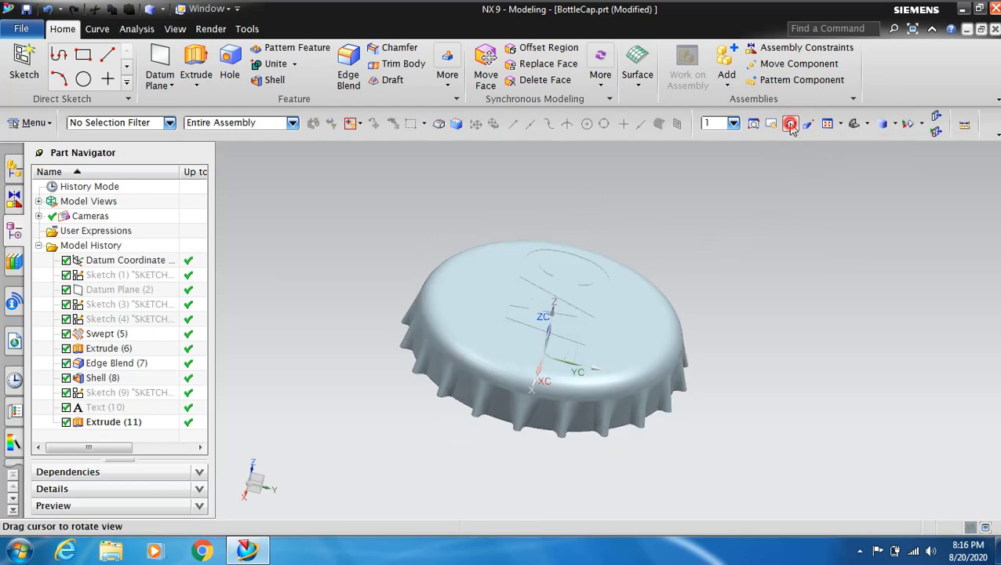
{"action": "mouse_move", "coordinate": [693, 246]}
{"action": "left_mouse_down"}
{"action": "mouse_move", "coordinate": [733, 230]}
{"action": "mouse_move", "coordinate": [703, 226]}
{"action": "mouse_move", "coordinate": [644, 150]}
{"action": "mouse_move", "coordinate": [654, 219]}
{"action": "mouse_move", "coordinate": [642, 232]}
{"action": "mouse_move", "coordinate": [698, 248]}
{"action": "left_mouse_up"}
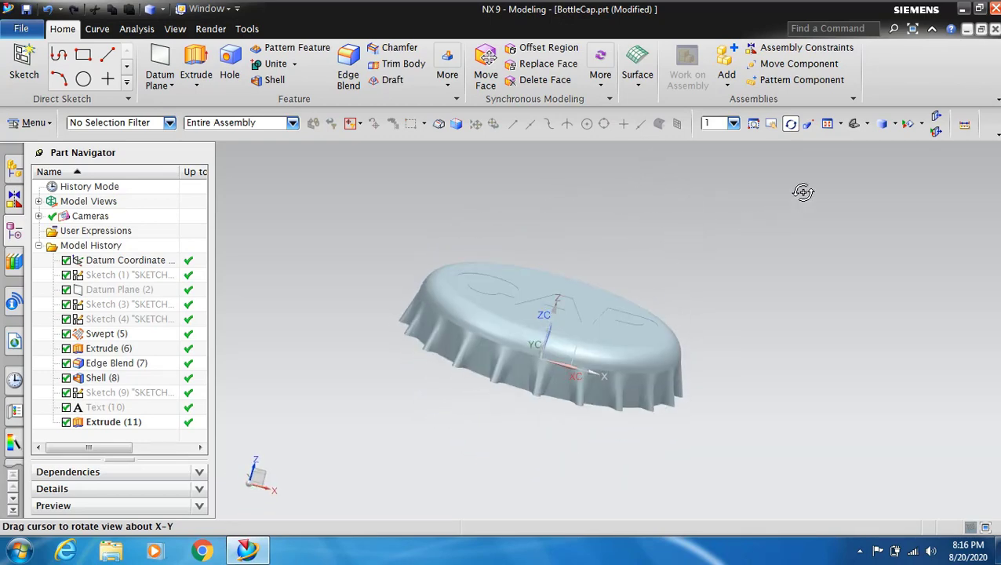
{"action": "left_click", "coordinate": [793, 124]}
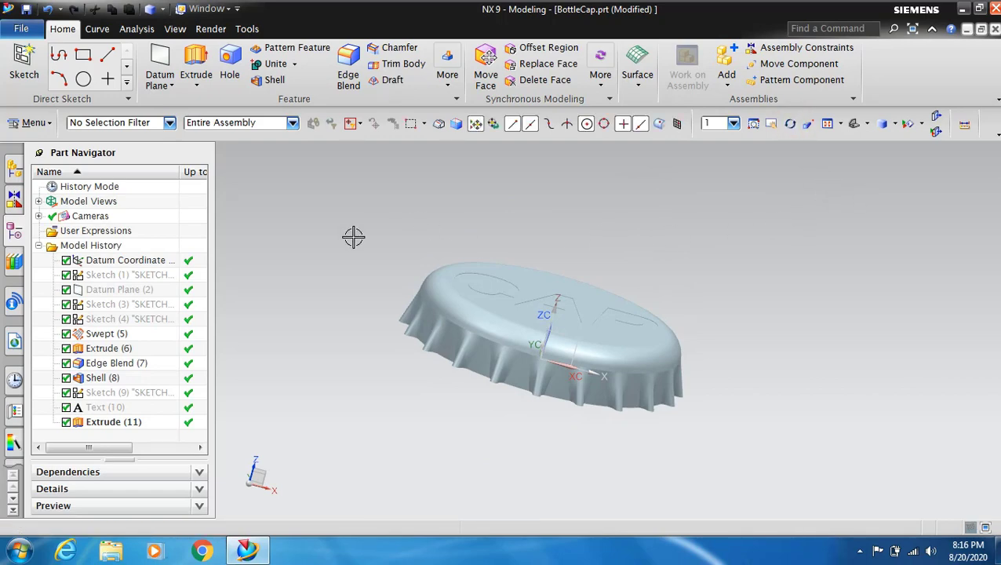
{"action": "left_click", "coordinate": [790, 123]}
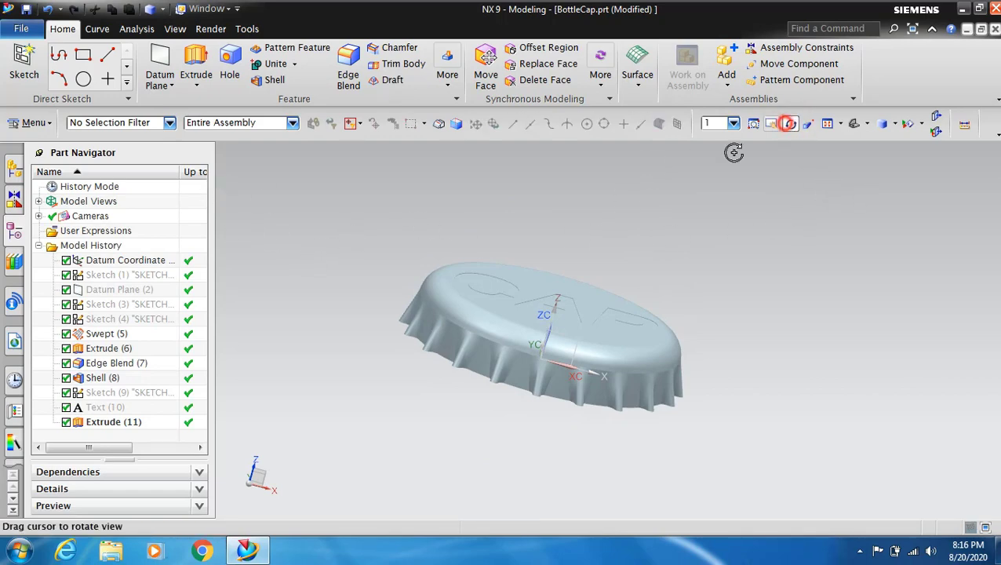
{"action": "mouse_move", "coordinate": [568, 203]}
{"action": "left_mouse_down"}
{"action": "mouse_move", "coordinate": [569, 223]}
{"action": "mouse_move", "coordinate": [590, 225]}
{"action": "left_mouse_up"}
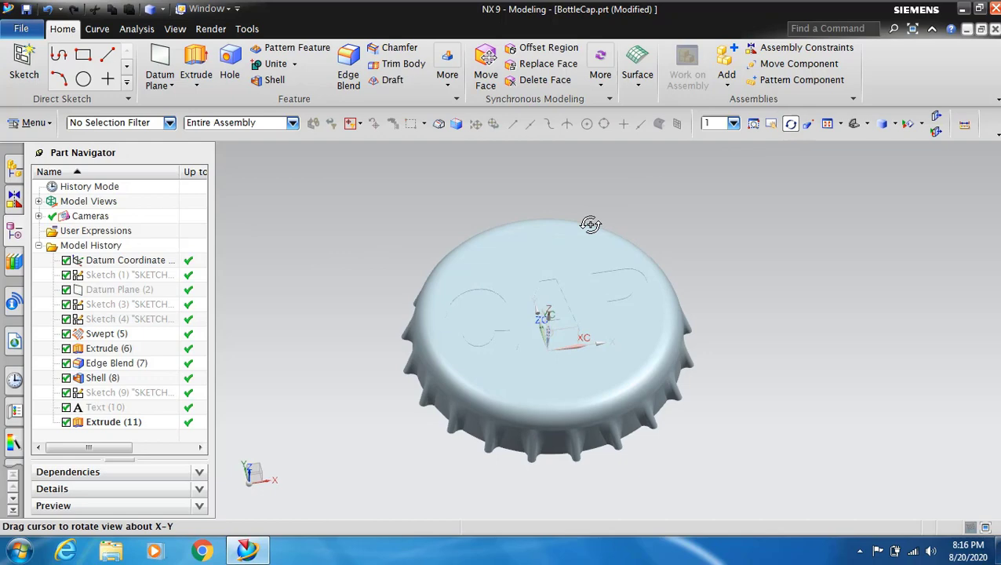
{"action": "left_click", "coordinate": [792, 125]}
{"action": "left_click", "coordinate": [211, 31]}
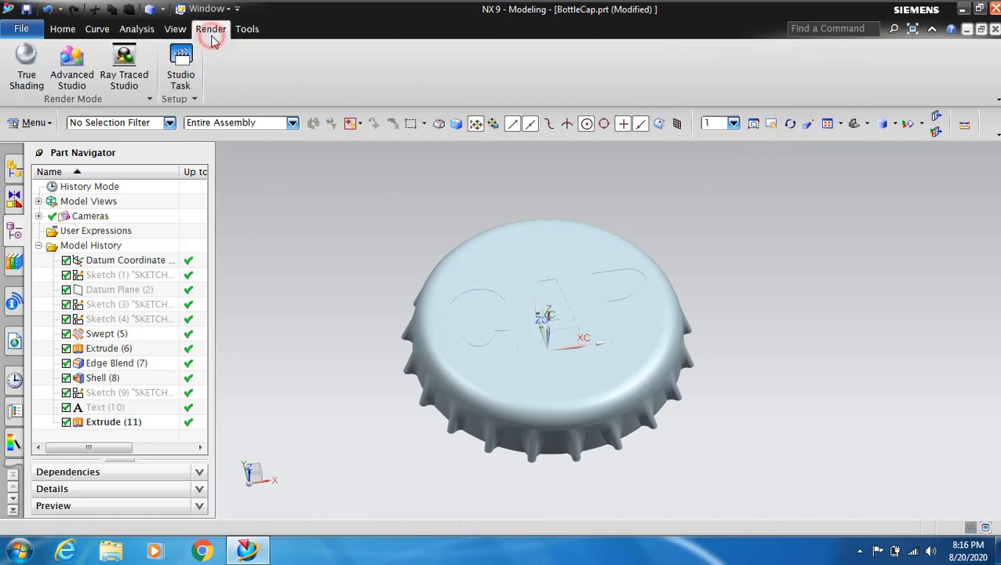
Step: Turn on True Shading and tilt the cap from side to a more top-down view
{"action": "left_click", "coordinate": [26, 74]}
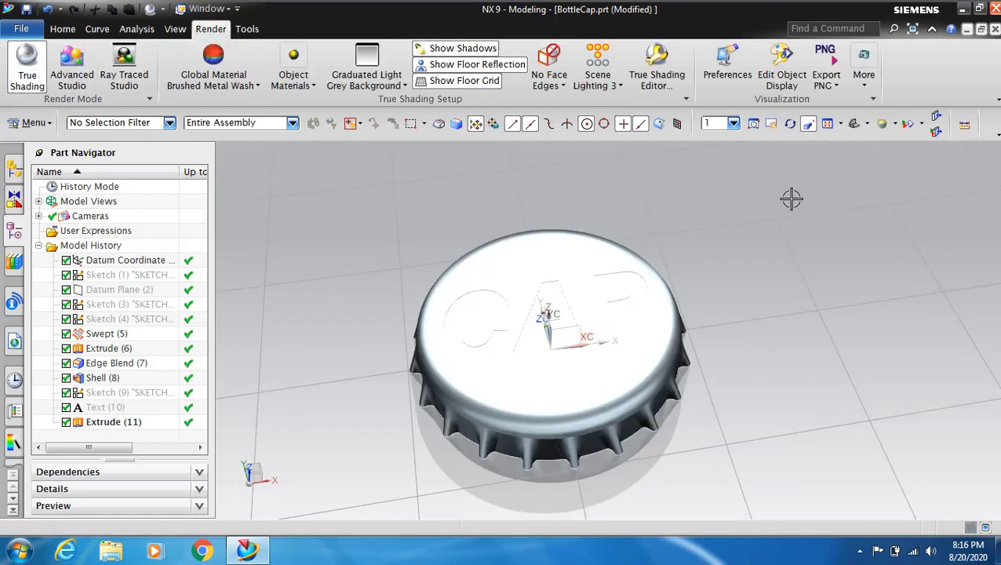
{"action": "left_click", "coordinate": [790, 124]}
{"action": "mouse_move", "coordinate": [722, 261]}
{"action": "left_mouse_down"}
{"action": "mouse_move", "coordinate": [753, 184]}
{"action": "mouse_move", "coordinate": [755, 247]}
{"action": "left_mouse_up"}
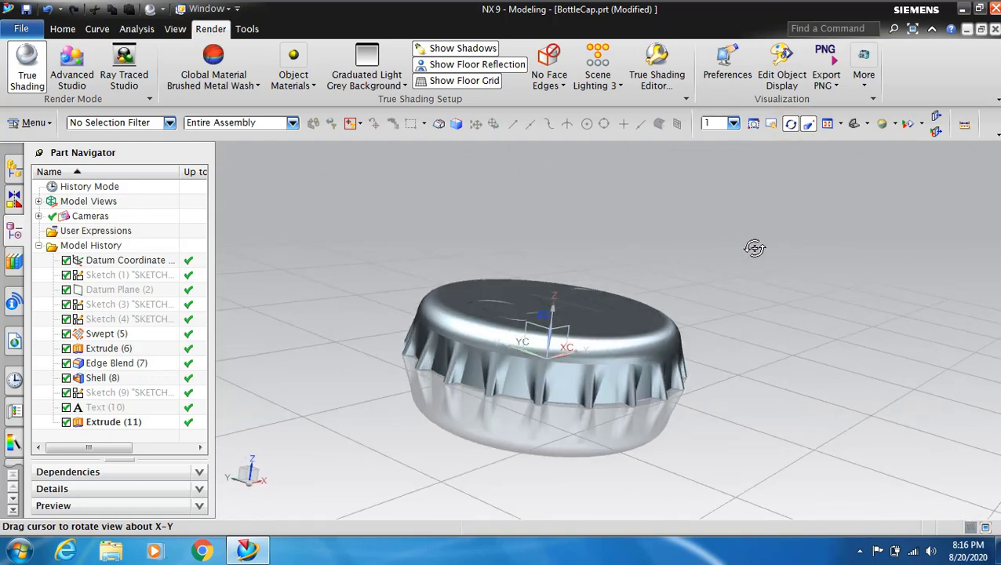
{"action": "left_click", "coordinate": [790, 124]}
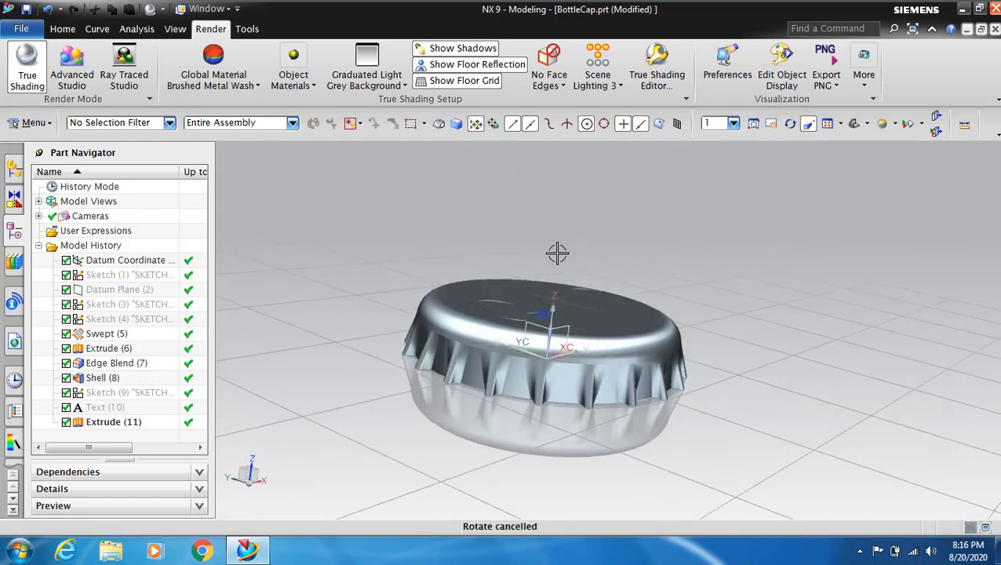
{"action": "left_click", "coordinate": [790, 124]}
{"action": "mouse_move", "coordinate": [682, 177]}
{"action": "left_mouse_down"}
{"action": "mouse_move", "coordinate": [666, 223]}
{"action": "mouse_move", "coordinate": [706, 180]}
{"action": "left_mouse_up"}
{"action": "left_click", "coordinate": [794, 124]}
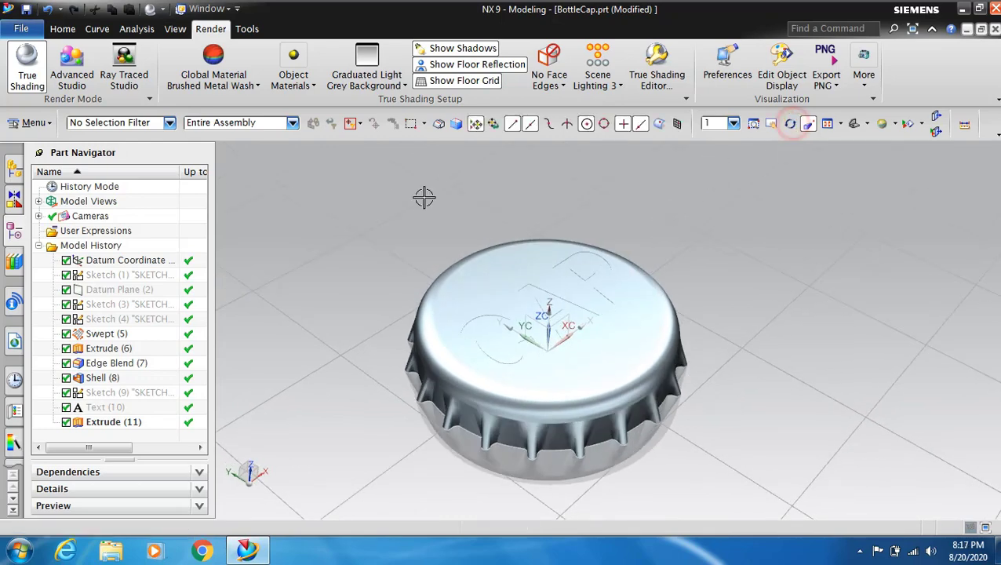
{"action": "left_click", "coordinate": [169, 122]}
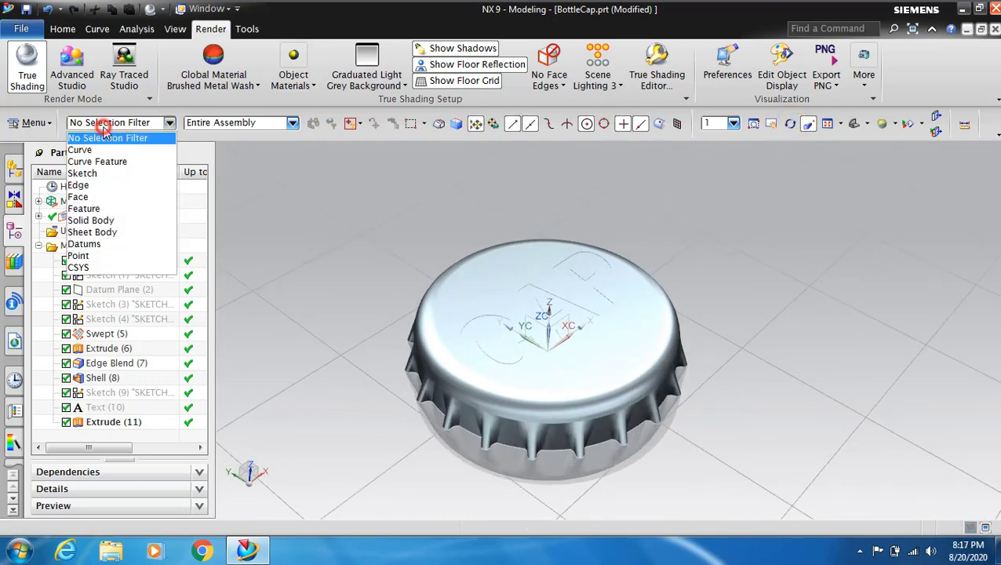
Step: With the selection filter set to Face, make the cap's three top faces gold
{"action": "left_click", "coordinate": [102, 196]}
{"action": "left_click", "coordinate": [310, 88]}
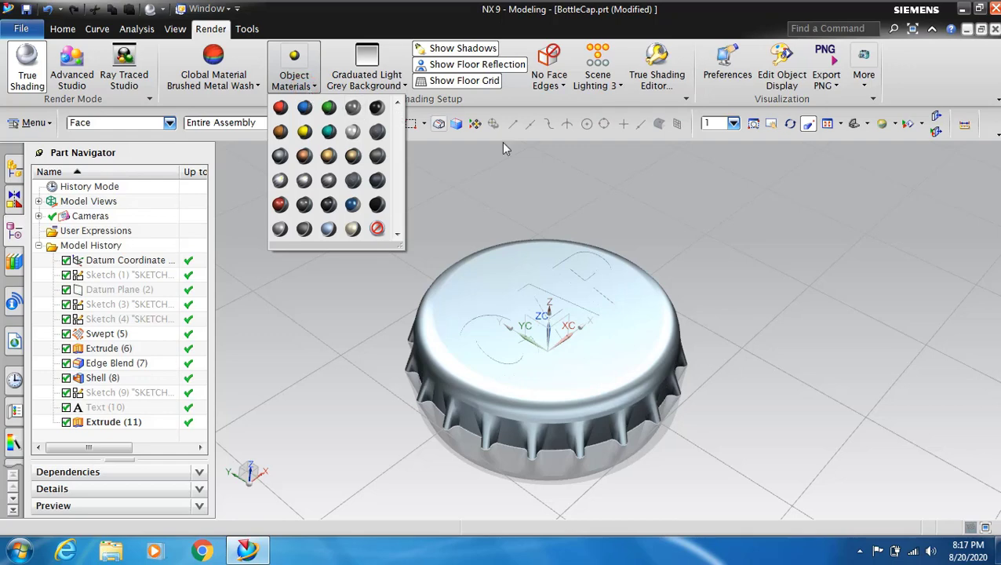
{"action": "scroll", "coordinate": [488, 296], "scroll_direction": "down", "scroll_amount": 2}
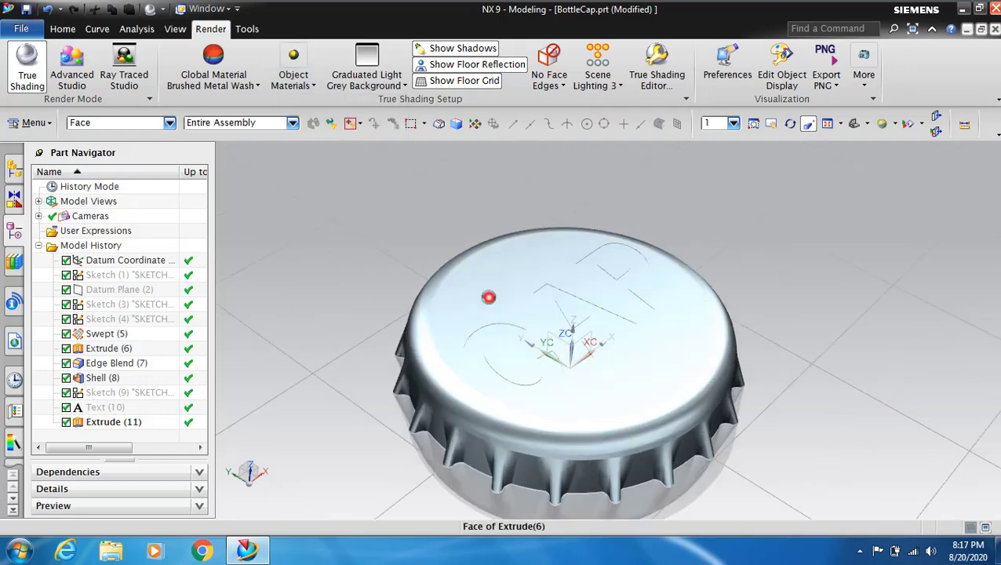
{"action": "left_click", "coordinate": [488, 297]}
{"action": "left_click", "coordinate": [569, 311]}
{"action": "left_click", "coordinate": [621, 272]}
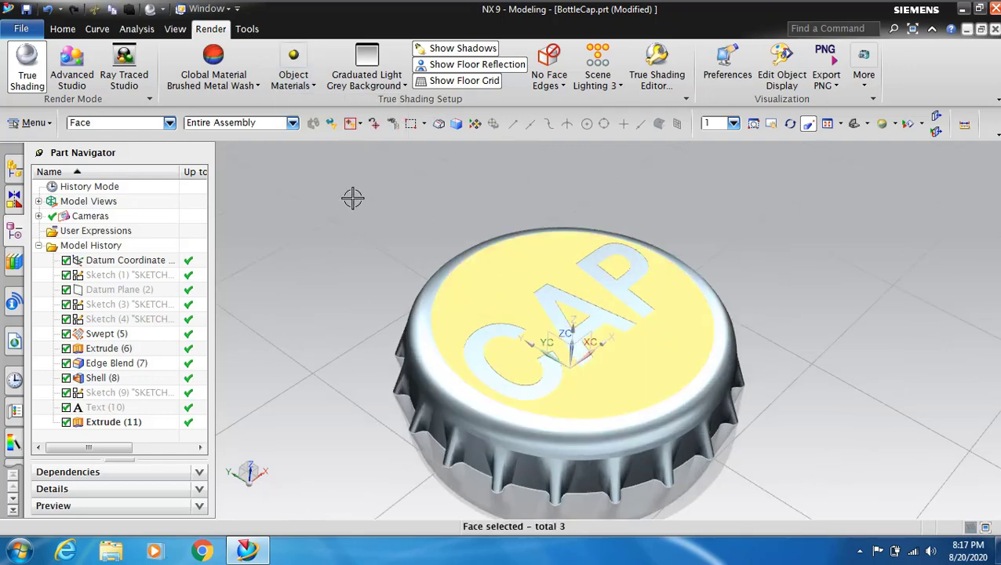
{"action": "left_click", "coordinate": [296, 79]}
{"action": "left_click", "coordinate": [315, 81]}
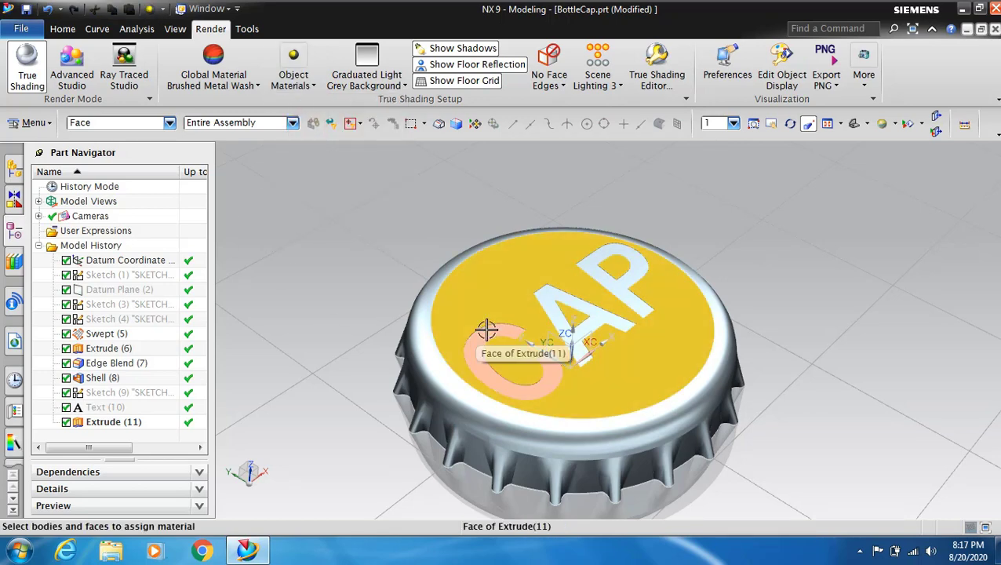
Step: Give the CAP letter faces a dark teal material
{"action": "scroll", "coordinate": [486, 329], "scroll_direction": "down", "scroll_amount": 2}
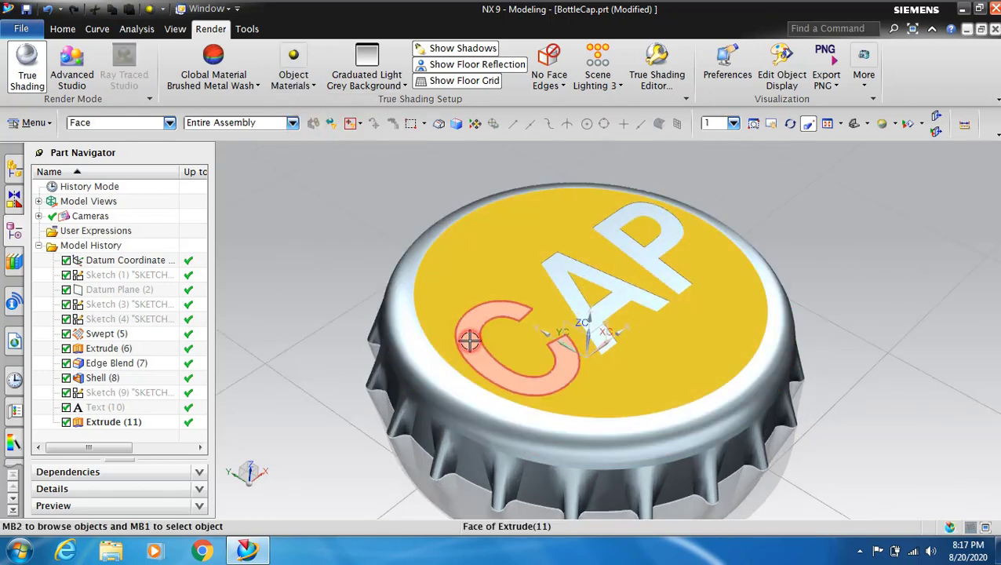
{"action": "left_click", "coordinate": [469, 339]}
{"action": "left_click", "coordinate": [565, 347]}
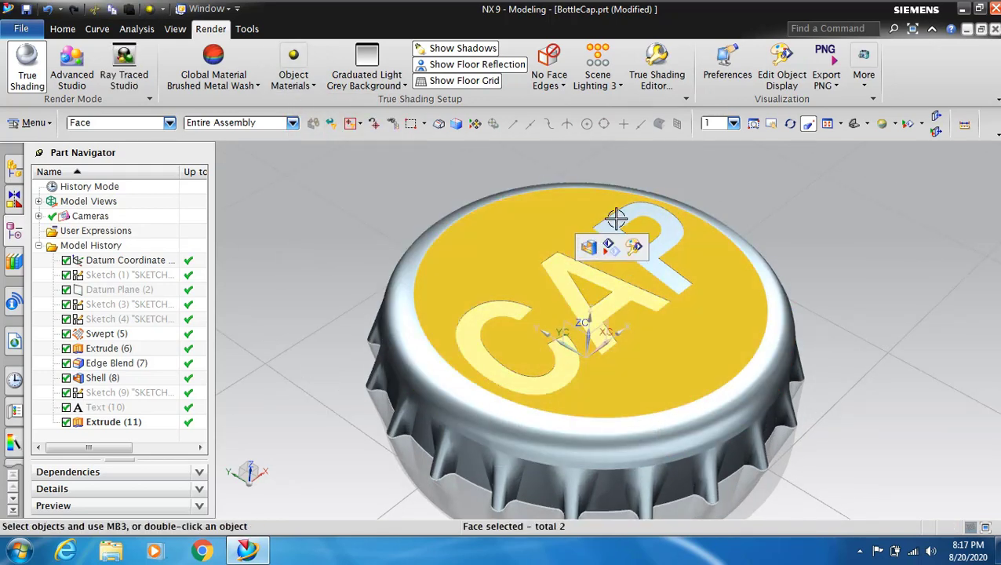
{"action": "left_click", "coordinate": [312, 85]}
{"action": "left_click", "coordinate": [331, 132]}
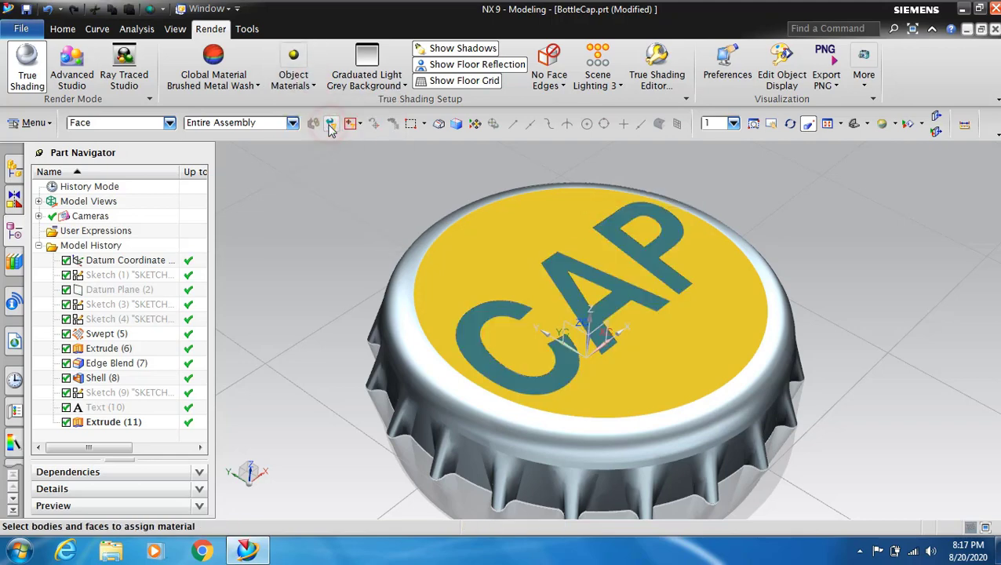
Step: Make the three crimped skirt faces copper
{"action": "scroll", "coordinate": [347, 229], "scroll_direction": "up", "scroll_amount": 2}
{"action": "left_click", "coordinate": [424, 345]}
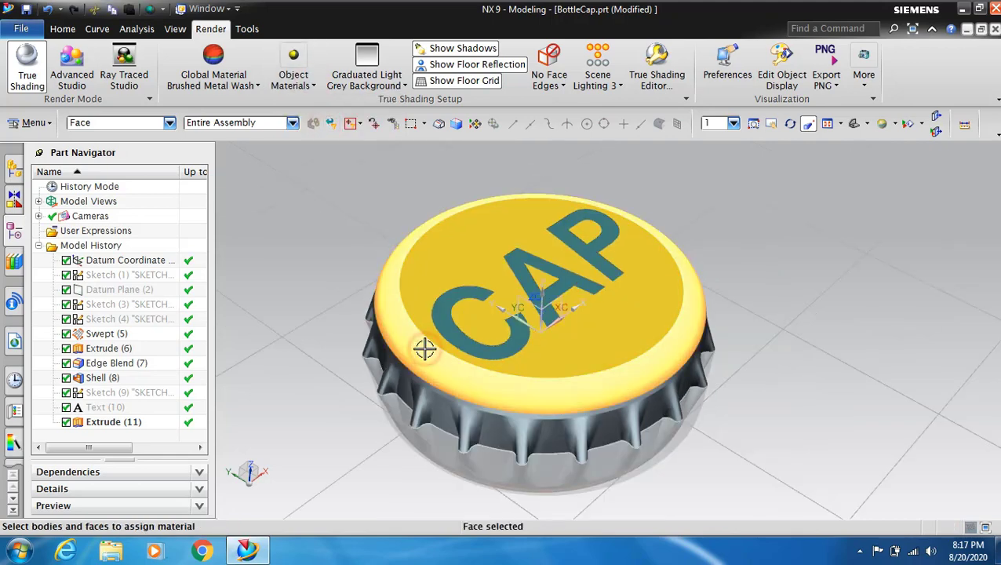
{"action": "left_click", "coordinate": [400, 384]}
{"action": "left_click", "coordinate": [527, 415]}
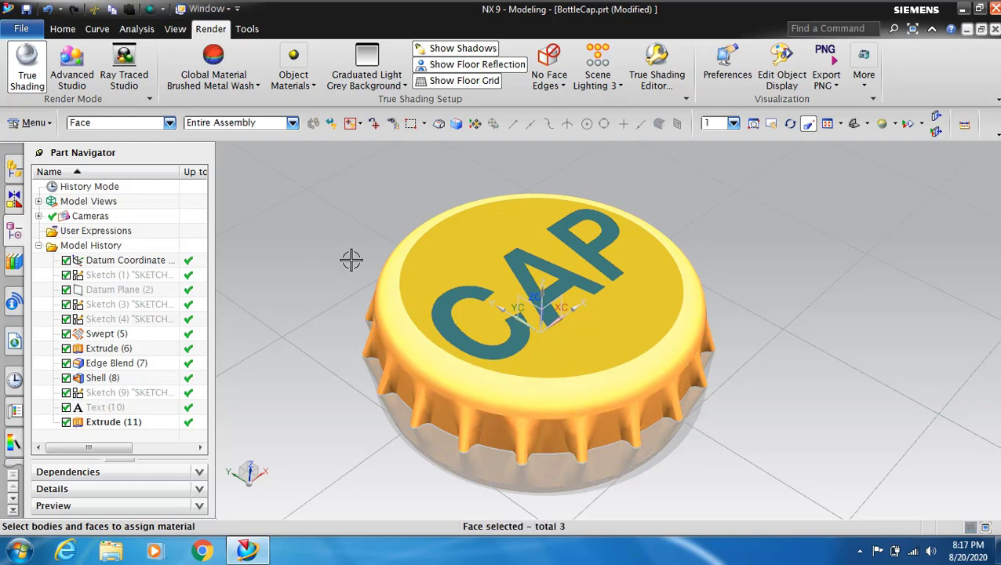
{"action": "left_click", "coordinate": [293, 57]}
{"action": "left_click", "coordinate": [283, 186]}
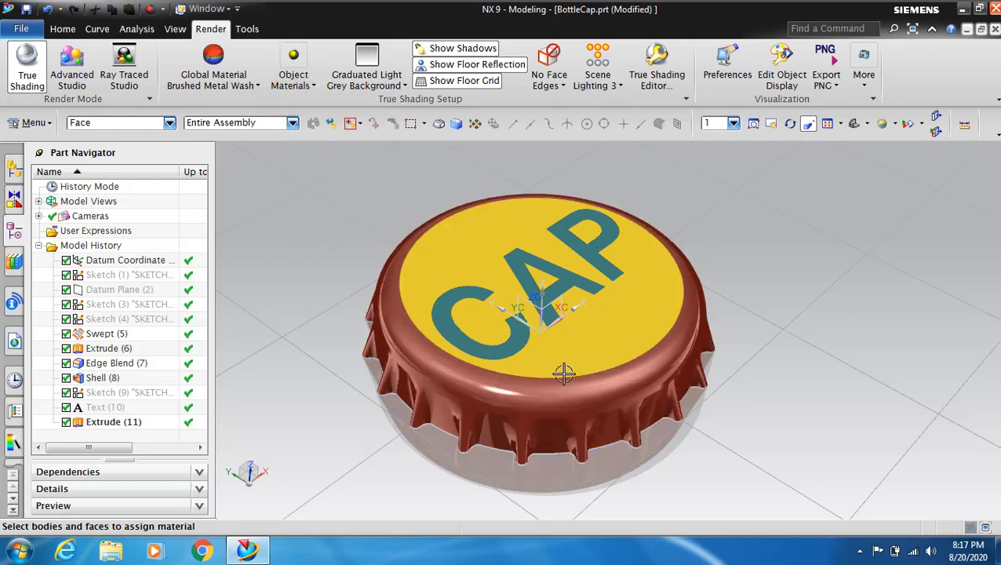
{"action": "scroll", "coordinate": [564, 373], "scroll_direction": "down", "scroll_amount": 3}
{"action": "scroll", "coordinate": [777, 228], "scroll_direction": "up", "scroll_amount": 3}
{"action": "left_click", "coordinate": [790, 123]}
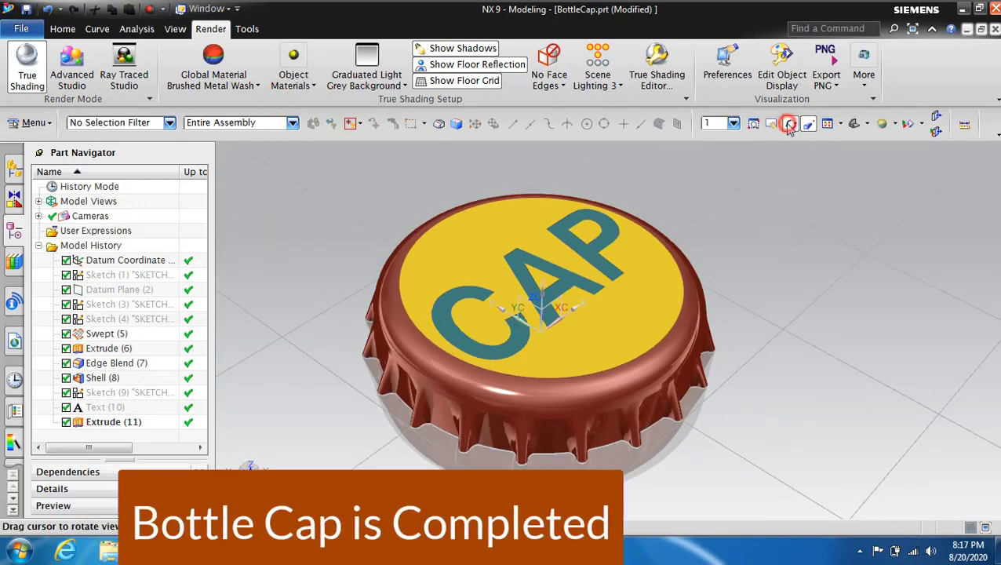
{"action": "mouse_move", "coordinate": [761, 219]}
{"action": "left_mouse_down"}
{"action": "mouse_move", "coordinate": [666, 213]}
{"action": "mouse_move", "coordinate": [682, 235]}
{"action": "mouse_move", "coordinate": [703, 224]}
{"action": "mouse_move", "coordinate": [687, 175]}
{"action": "mouse_move", "coordinate": [730, 185]}
{"action": "mouse_move", "coordinate": [726, 208]}
{"action": "mouse_move", "coordinate": [651, 204]}
{"action": "mouse_move", "coordinate": [686, 183]}
{"action": "mouse_move", "coordinate": [634, 198]}
{"action": "left_mouse_up"}
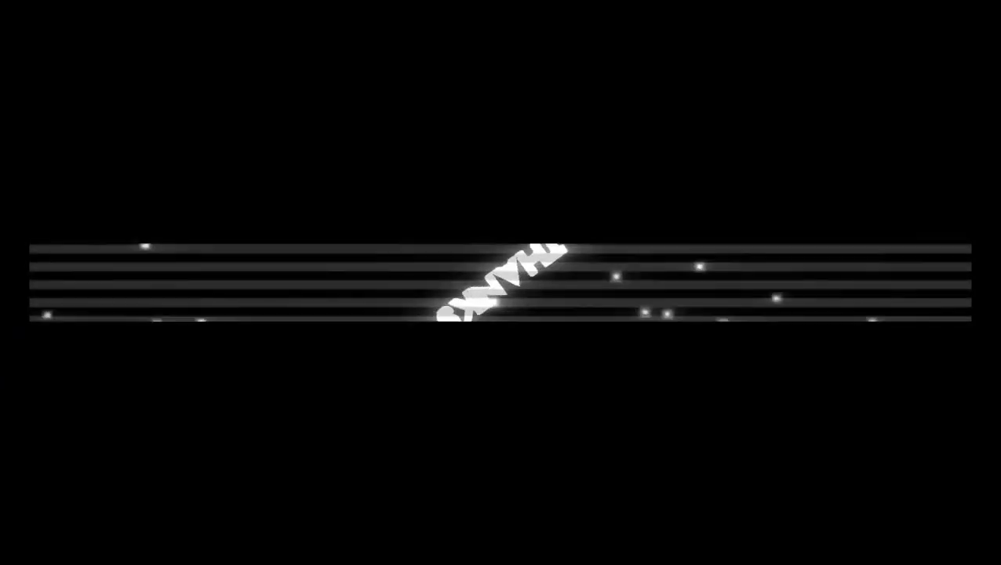